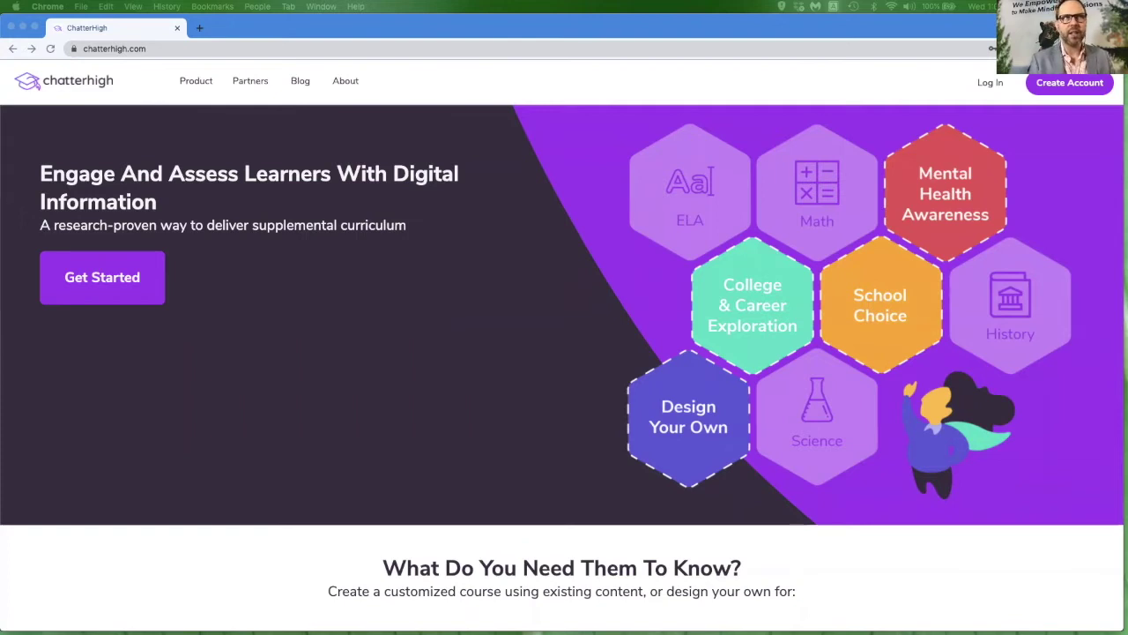
Step: Start a new student account with an email, the student's first name, last initial and Male pronoun
click(1062, 88)
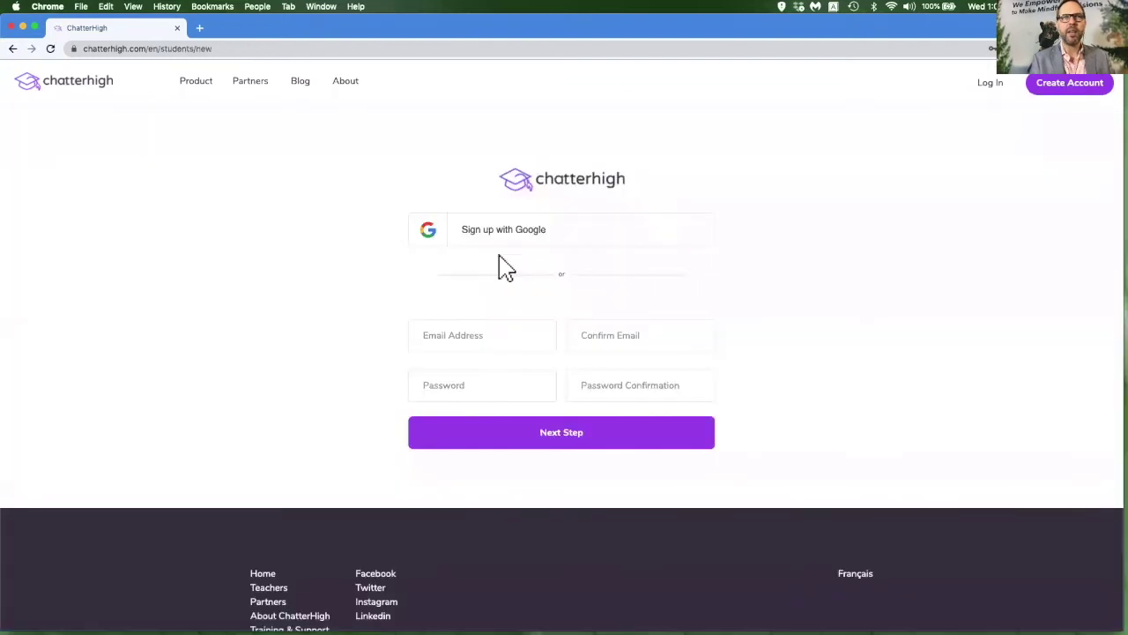
click(467, 342)
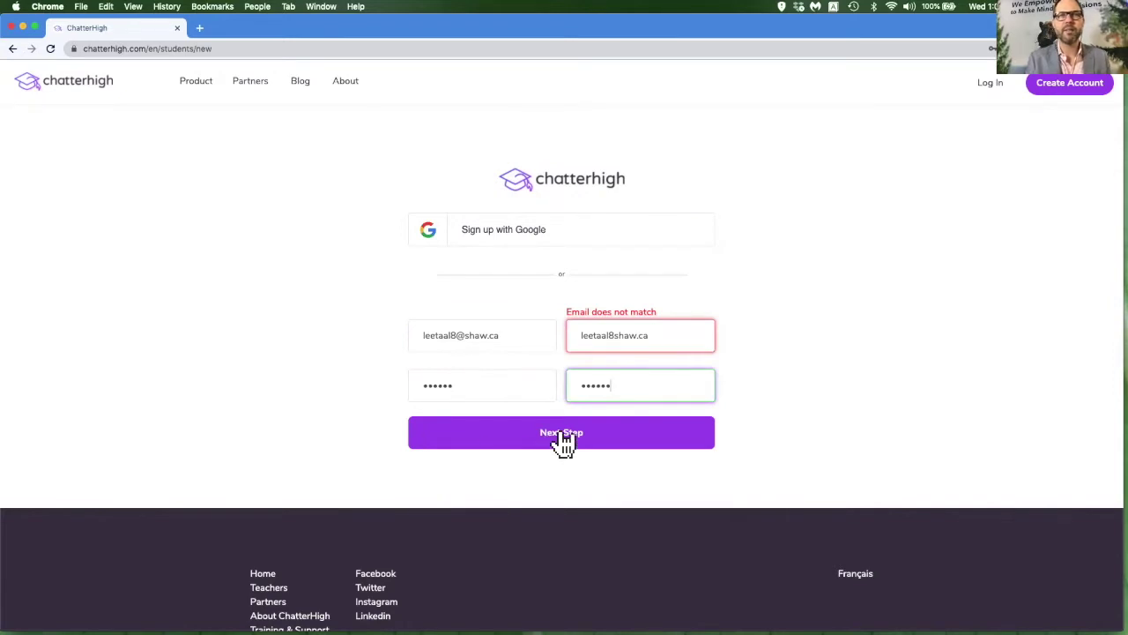
click(562, 435)
click(572, 267)
text(Lee)
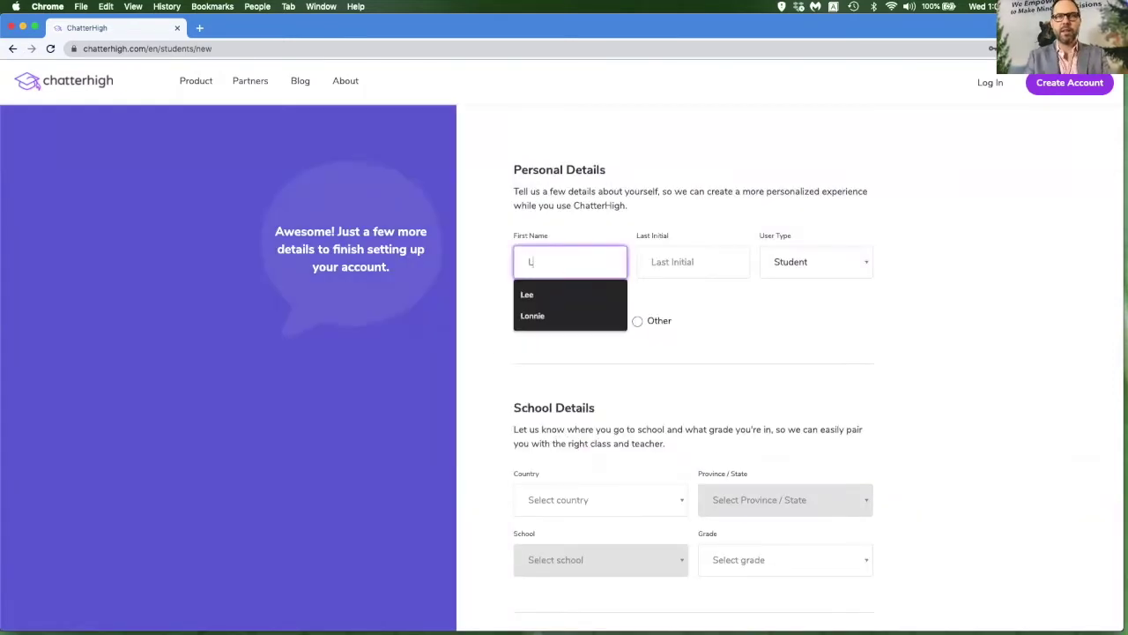
key(Tab)
text(T)
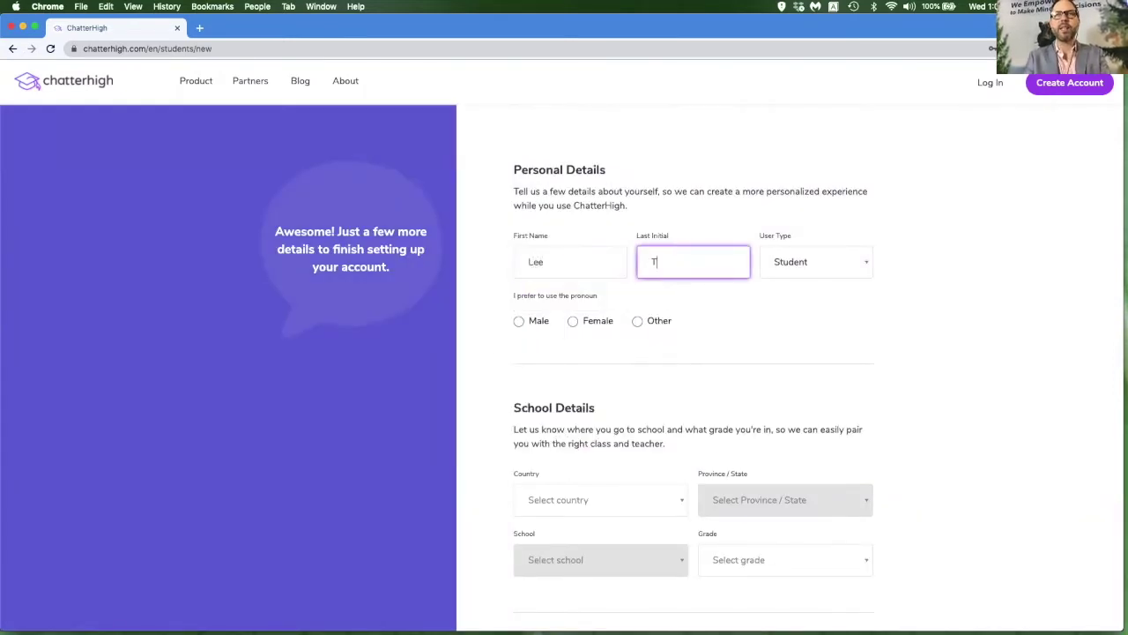
click(519, 321)
Step: Set the country to United States, state to Texas and school to DESOTO HIGH SCHOOL
scroll(613, 317, down, 3)
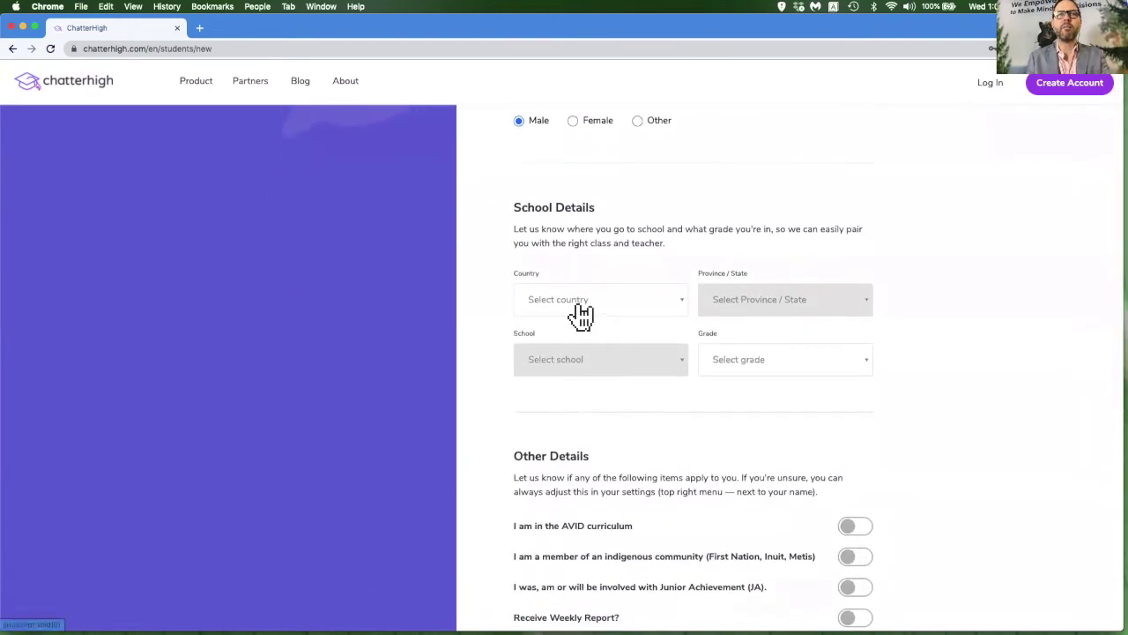
click(581, 310)
click(561, 397)
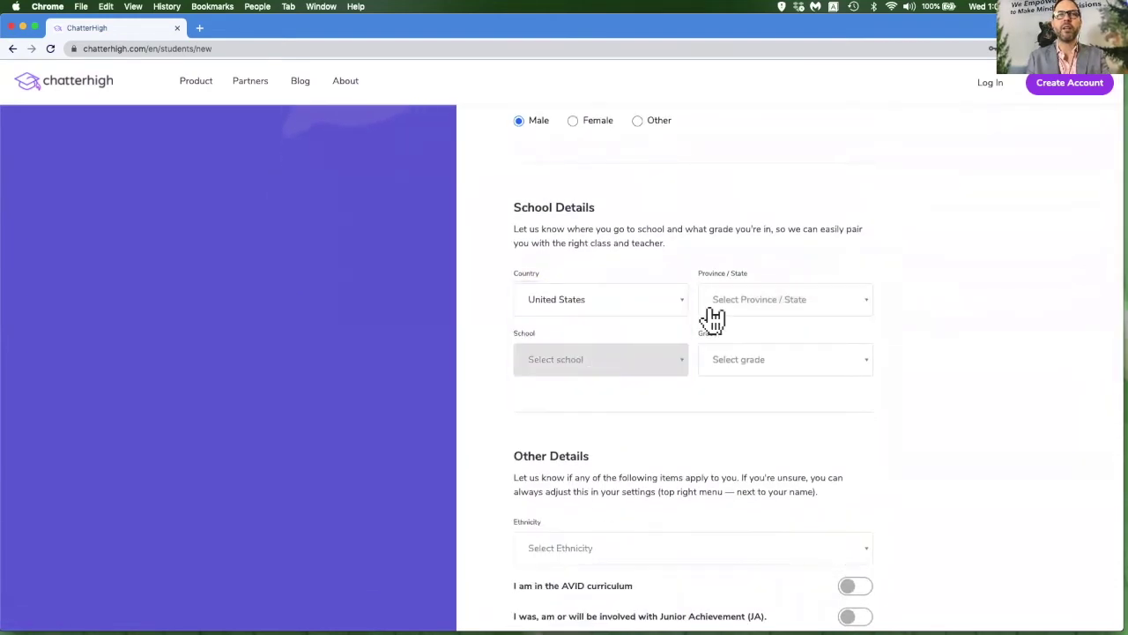
click(736, 308)
text(texas)
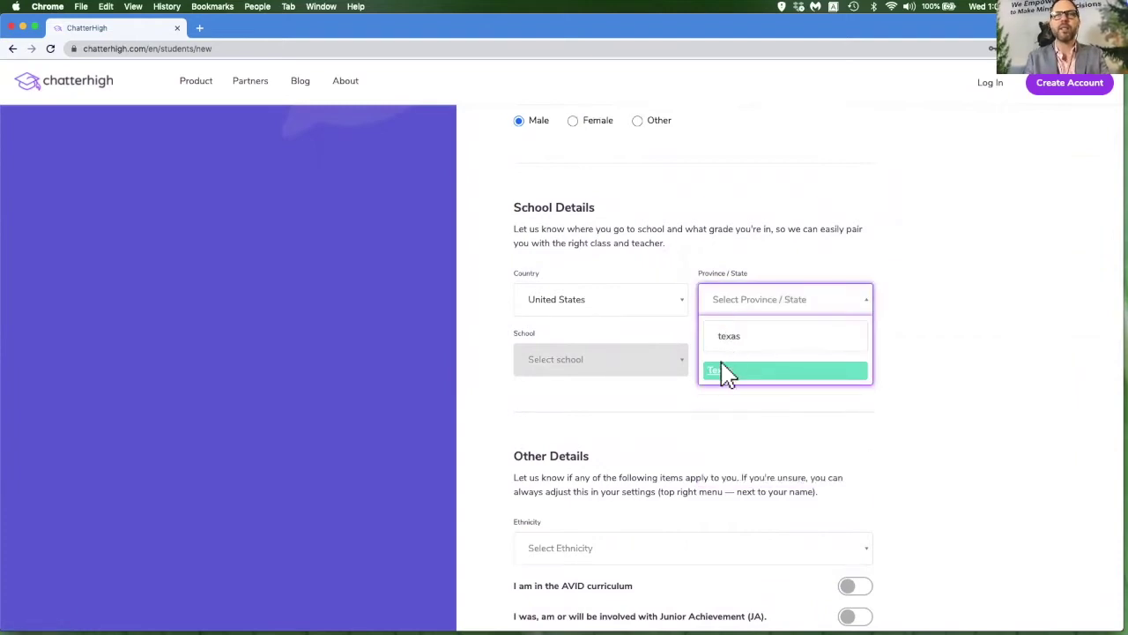
click(725, 371)
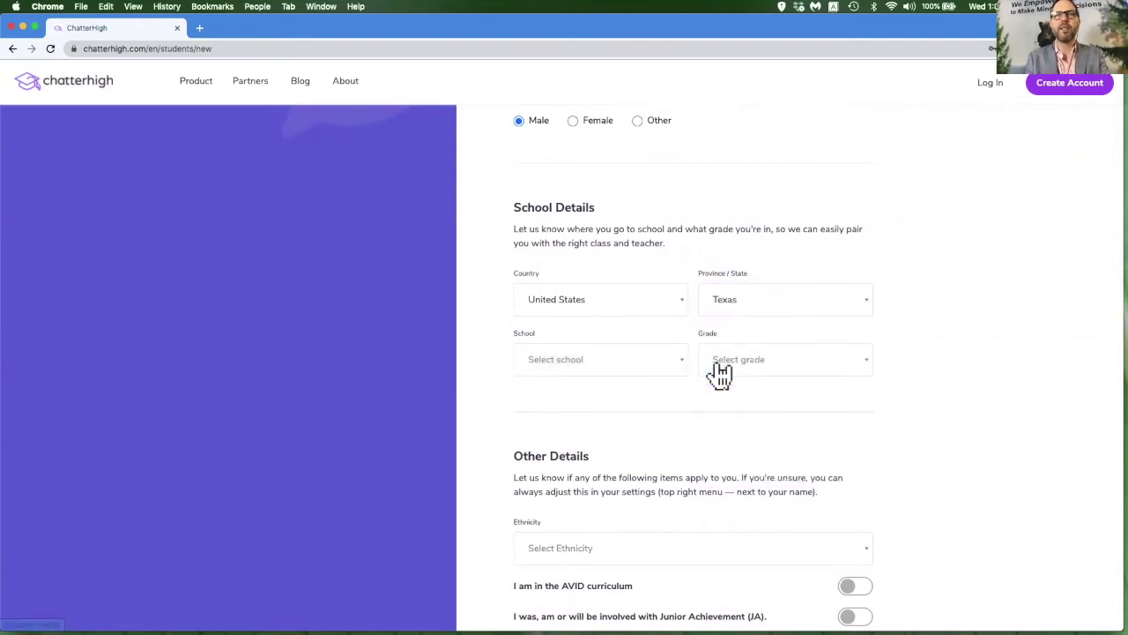
click(592, 363)
text(des)
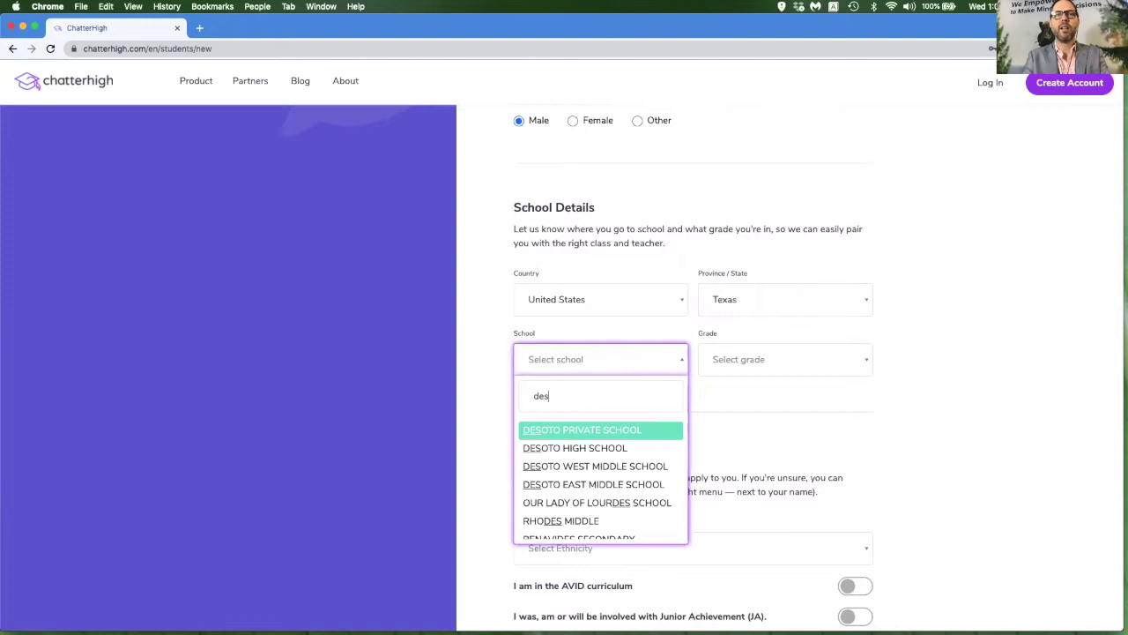
click(578, 448)
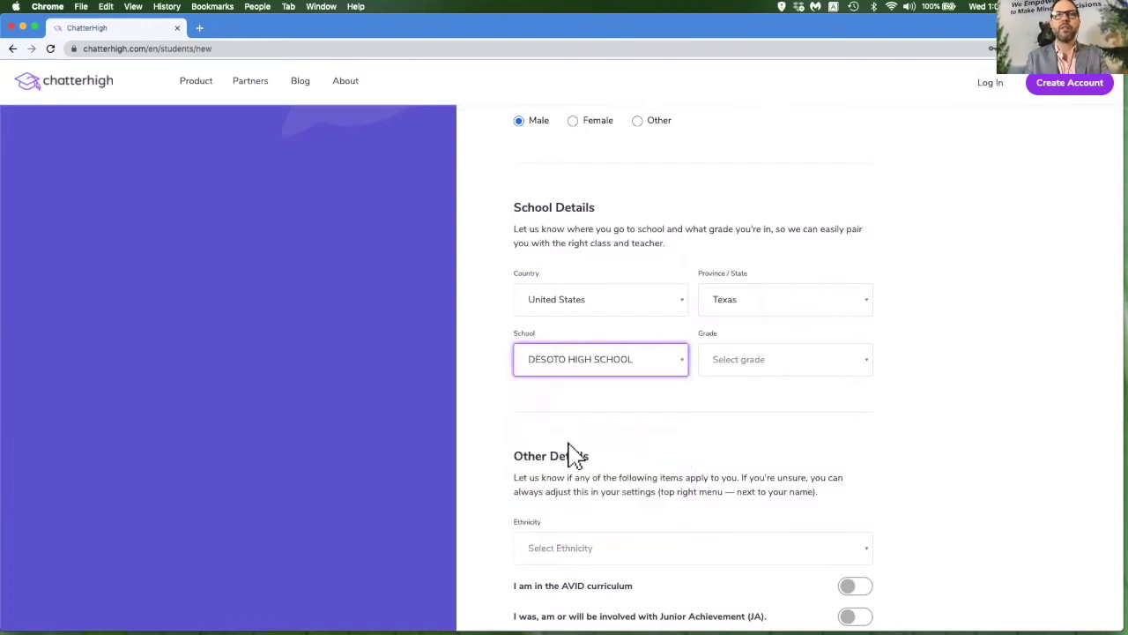
Step: Set grade 9 and ethnicity White, then save the student details
click(750, 360)
click(725, 487)
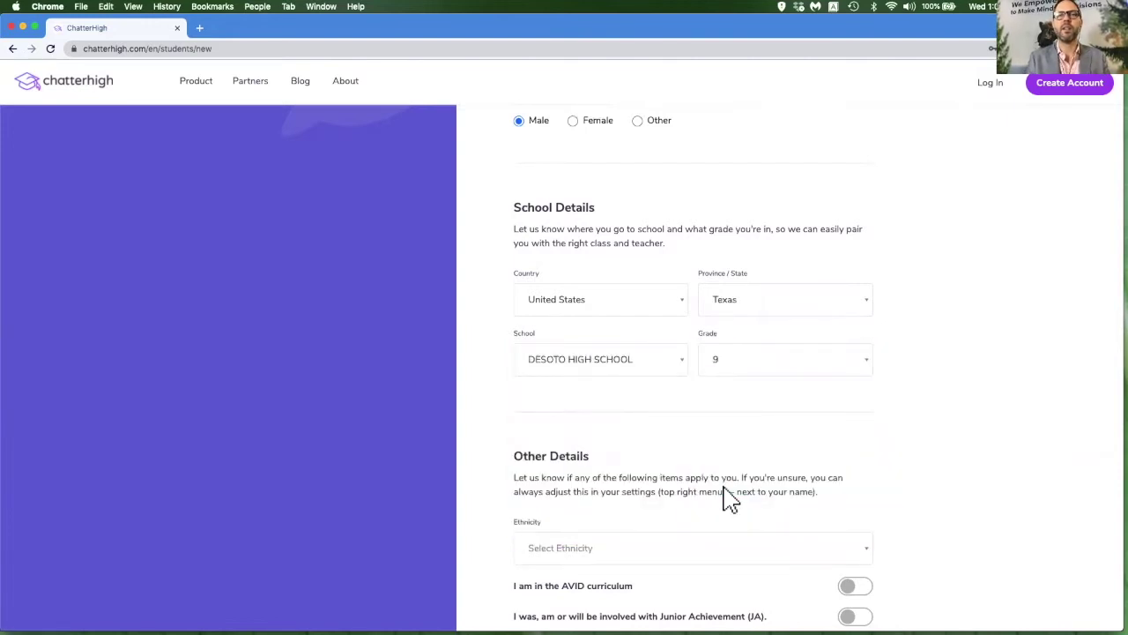
scroll(727, 499, down, 3)
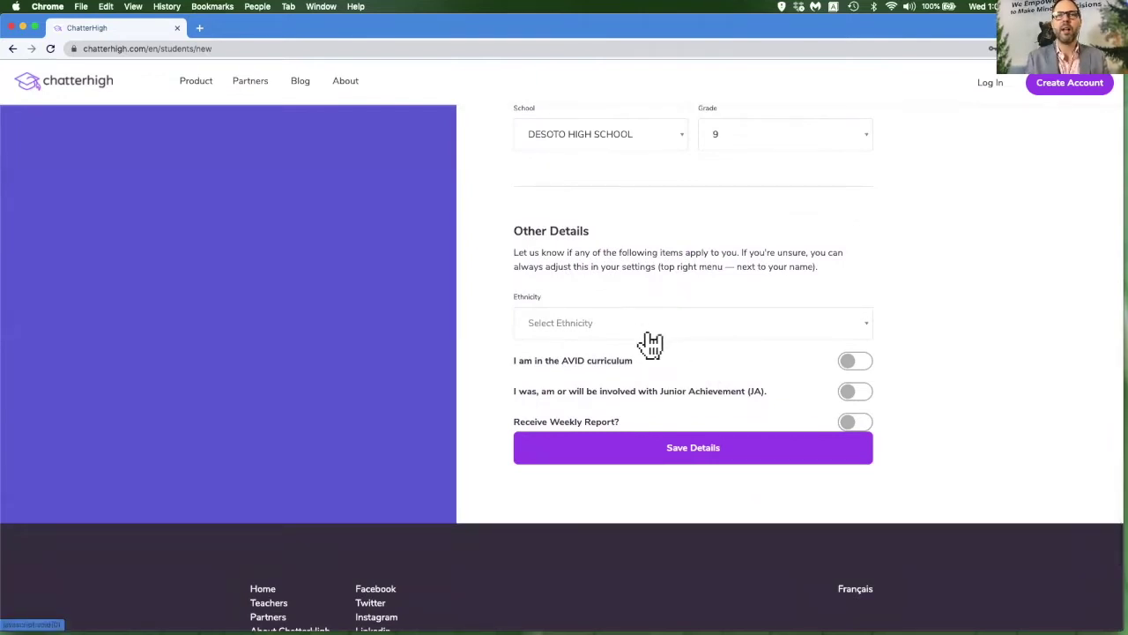
click(593, 334)
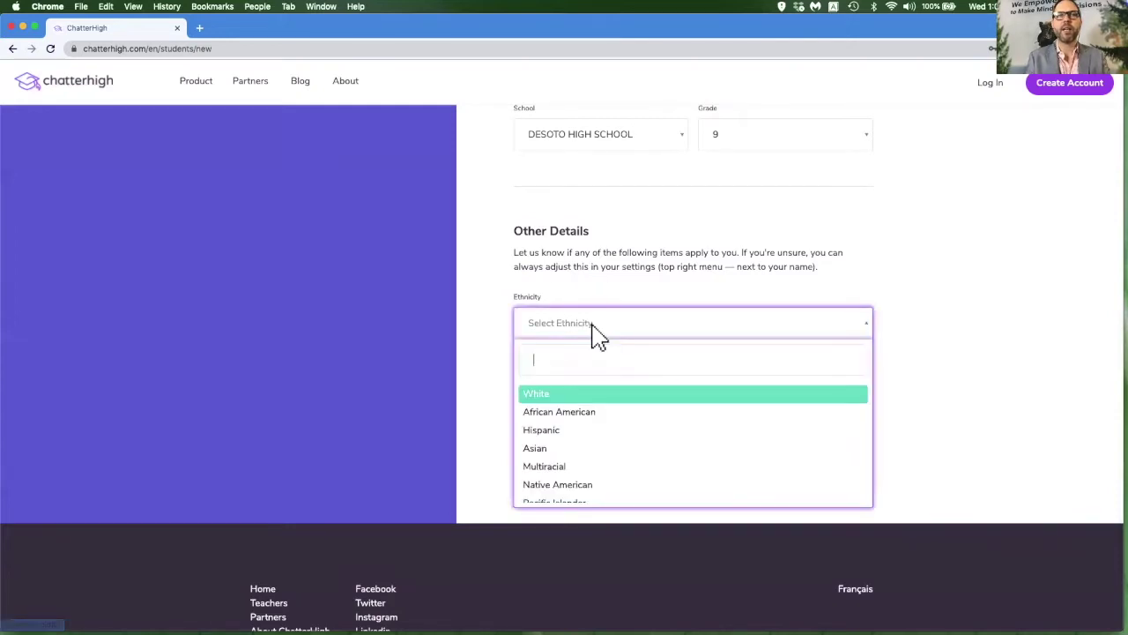
click(539, 397)
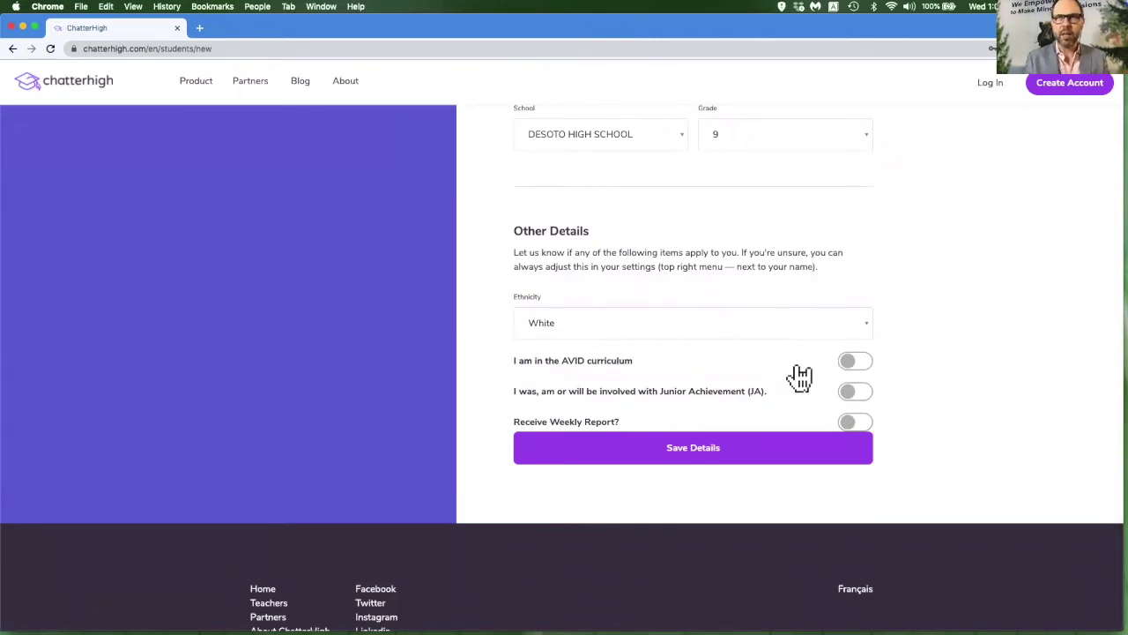
click(693, 449)
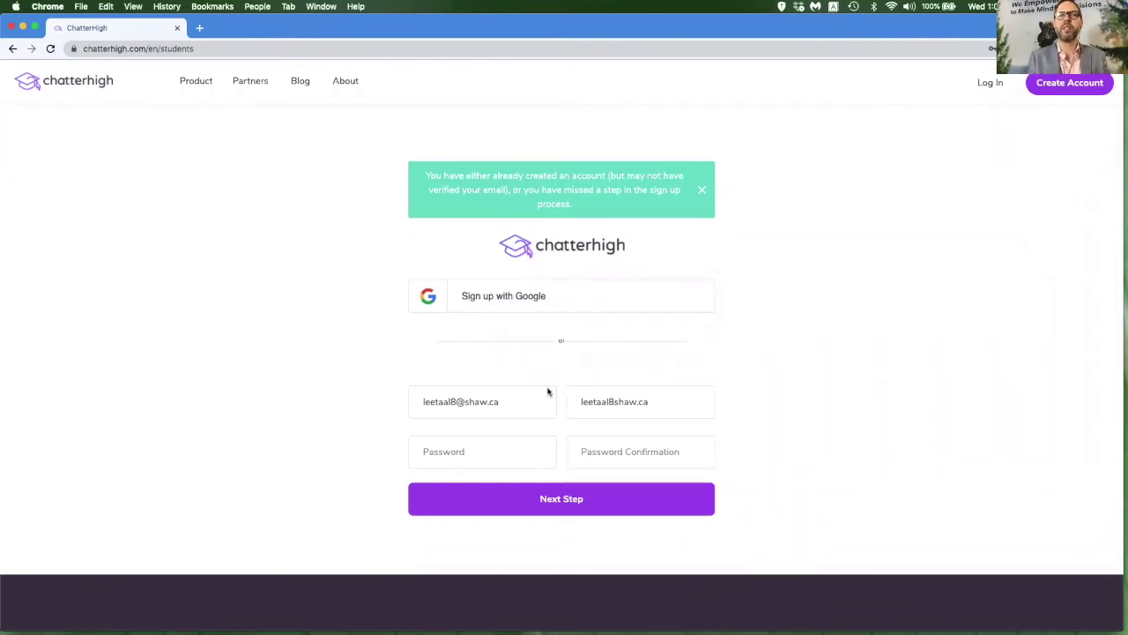
Step: Correct the confirmation email, enter and confirm the account password, and continue to details
click(616, 410)
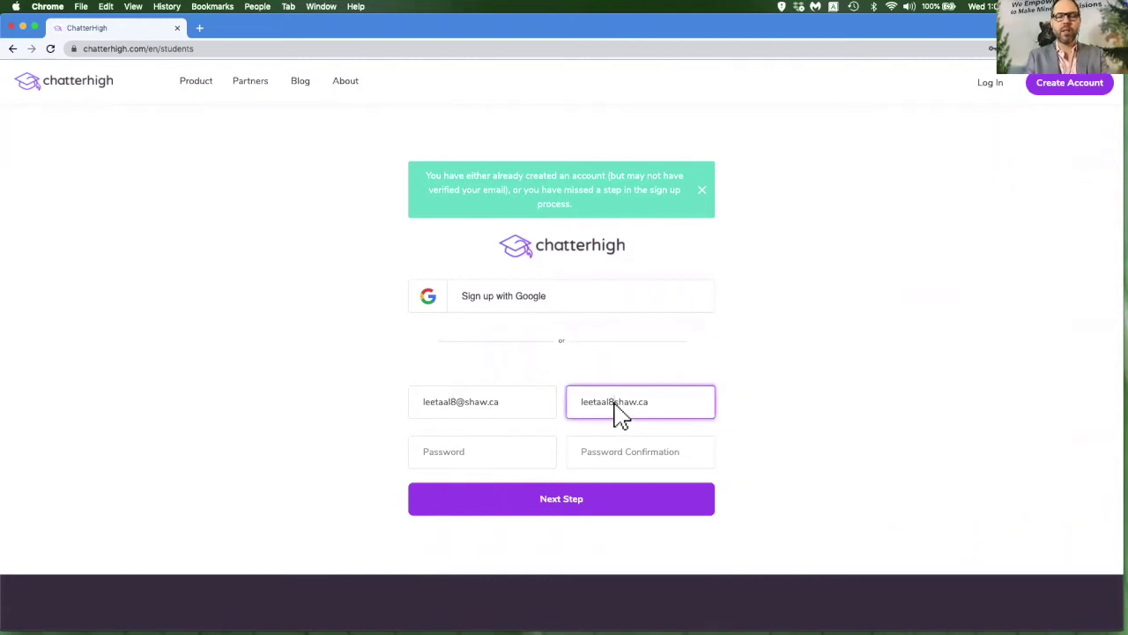
text(@)
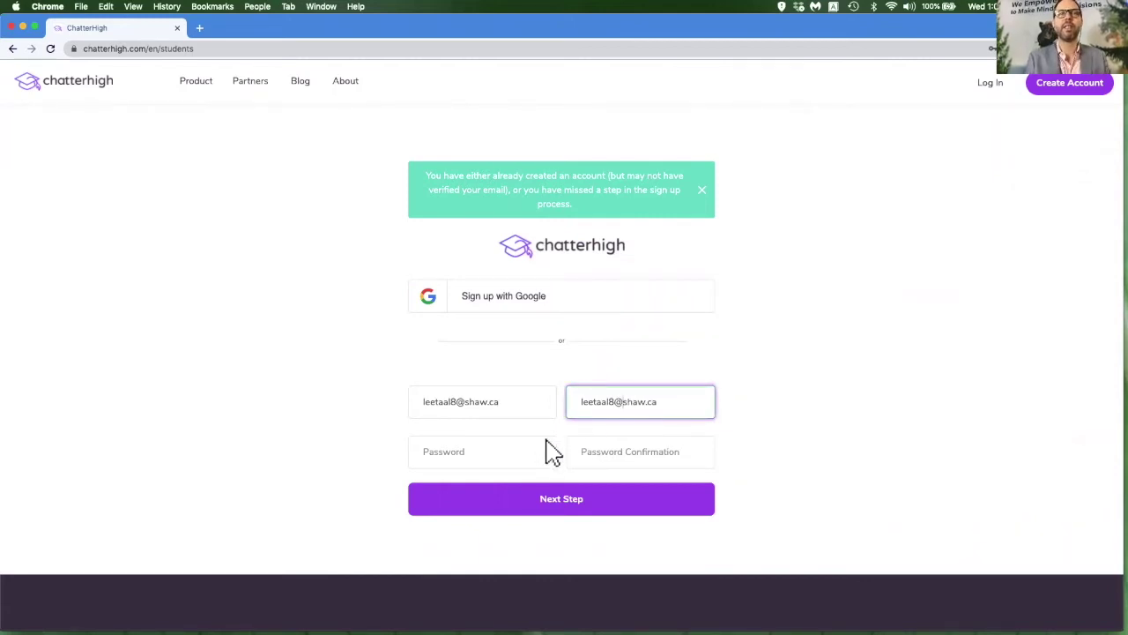
click(484, 452)
text(••••••)
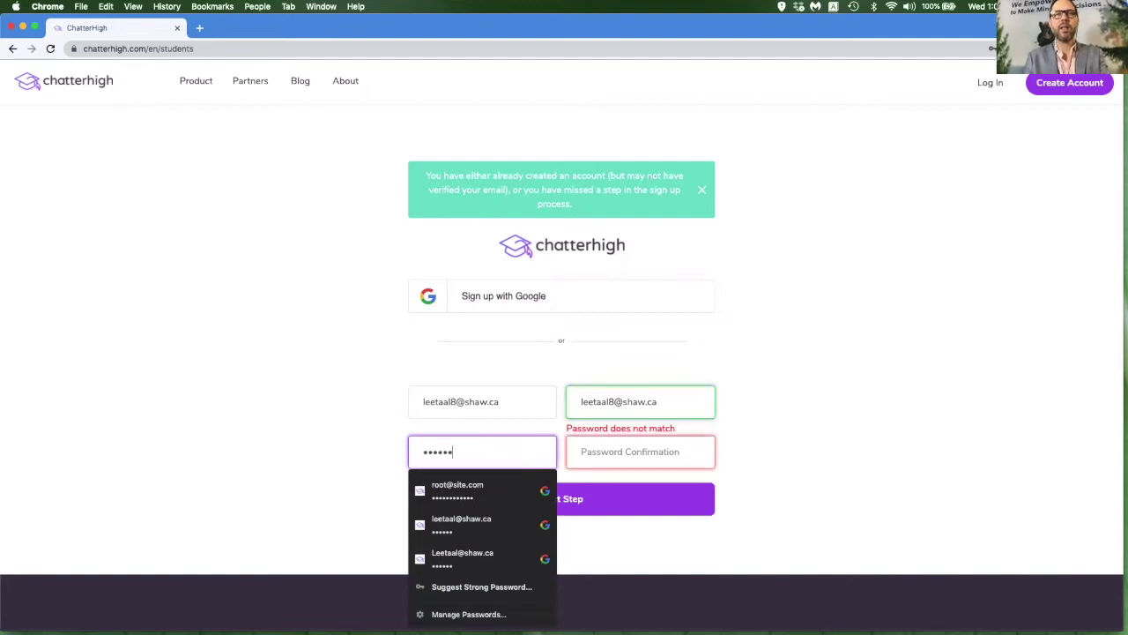
key(Tab)
text(••••••)
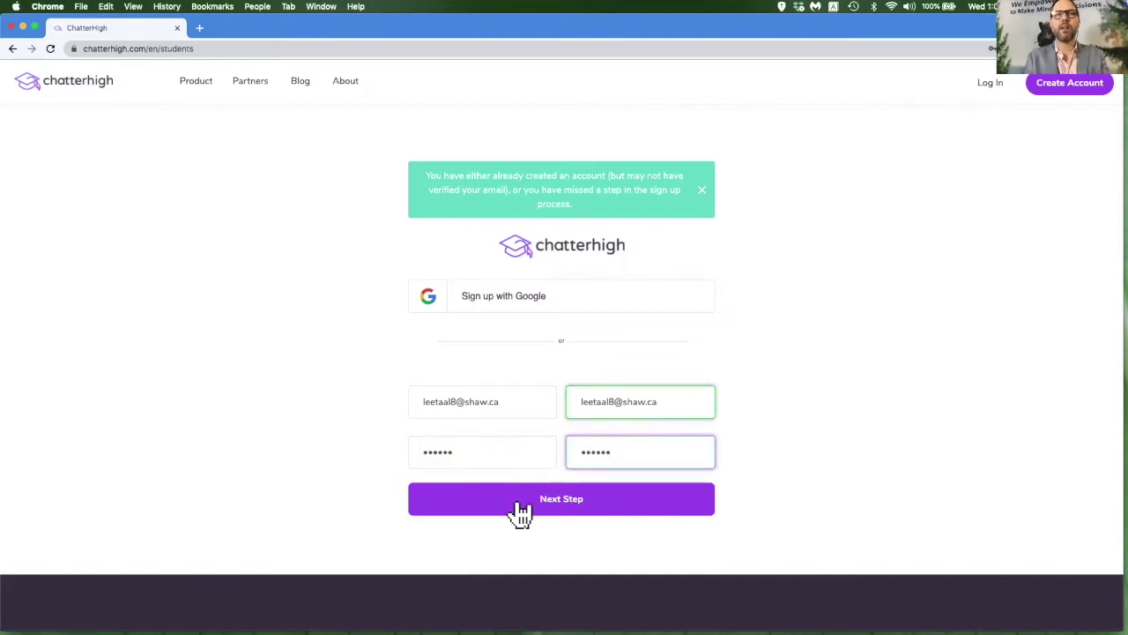
click(521, 513)
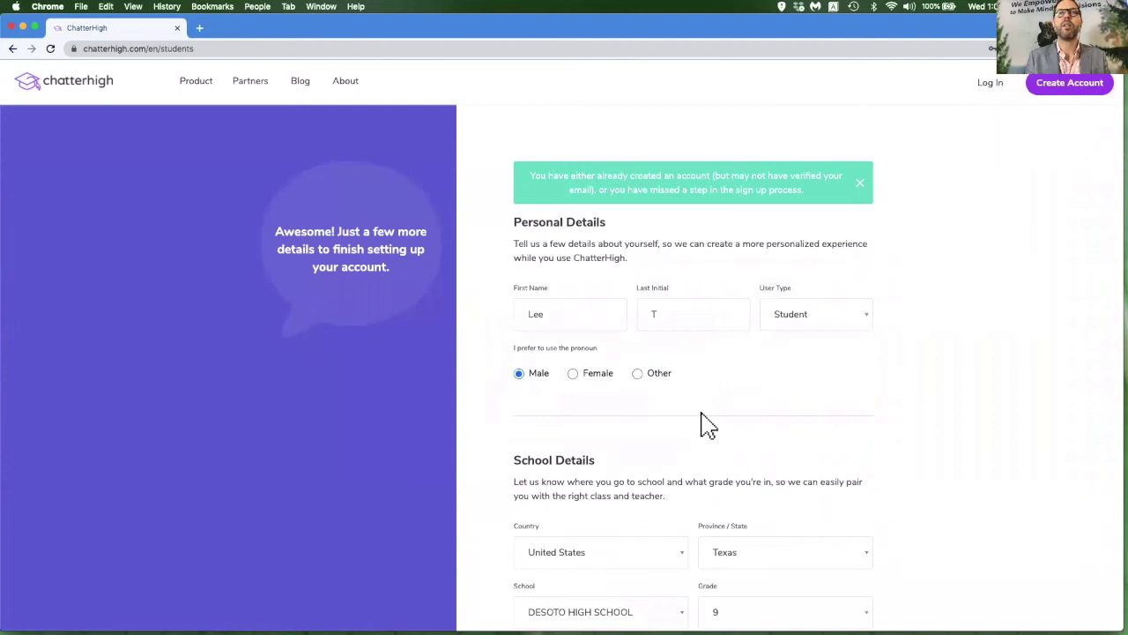
scroll(703, 414, down, 10)
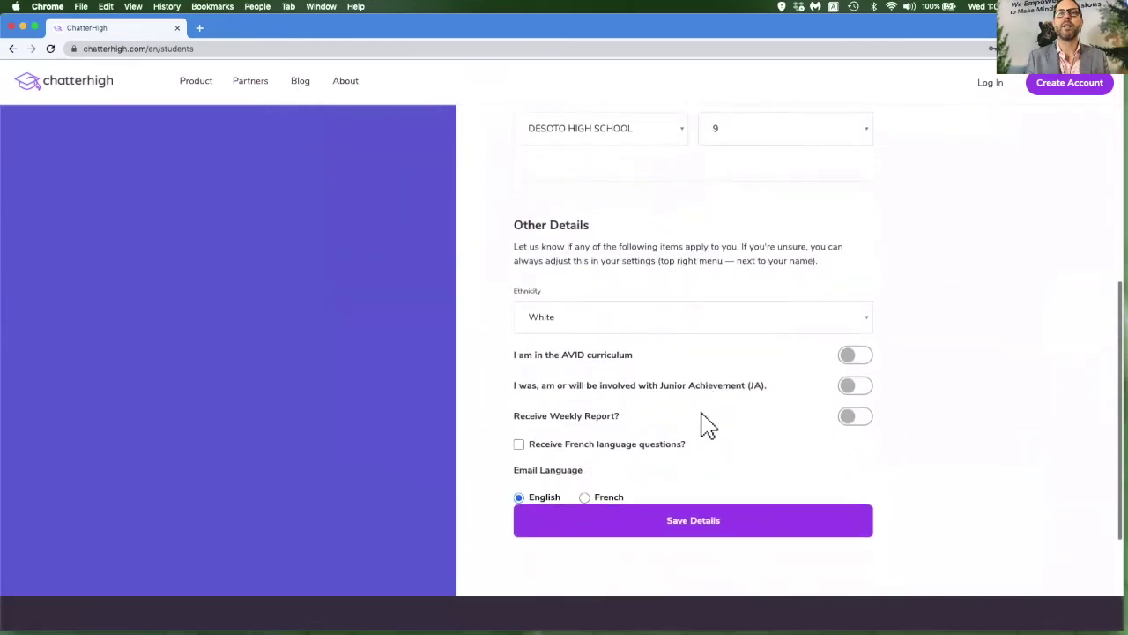
scroll(699, 423, down, 1)
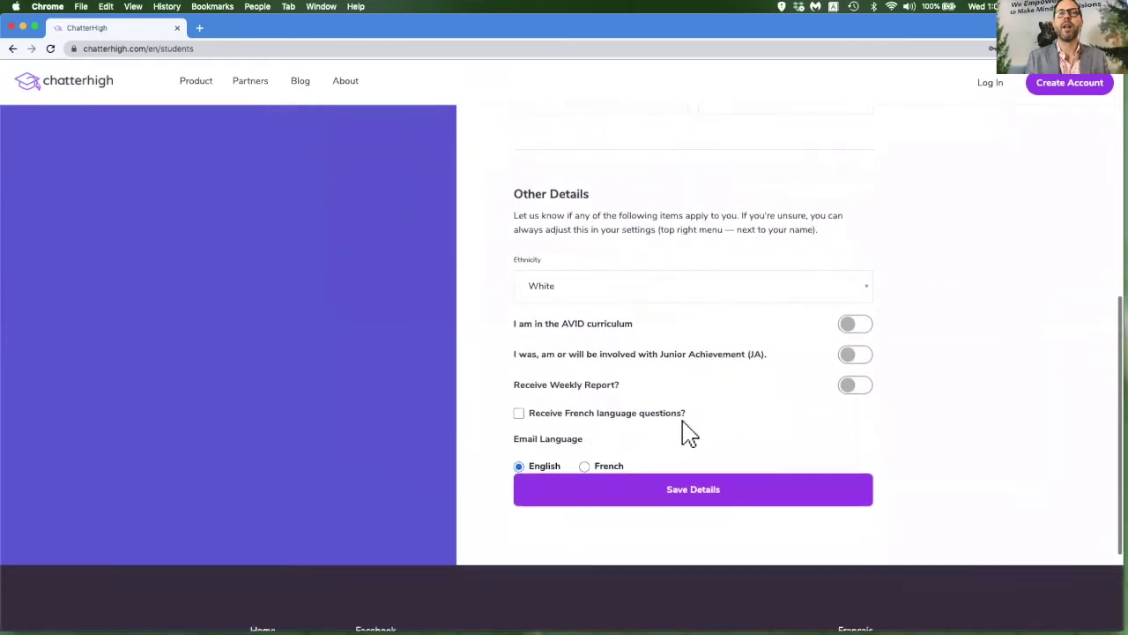
Step: Save the details to finish sign-up, then sign in with the saved credentials
click(676, 490)
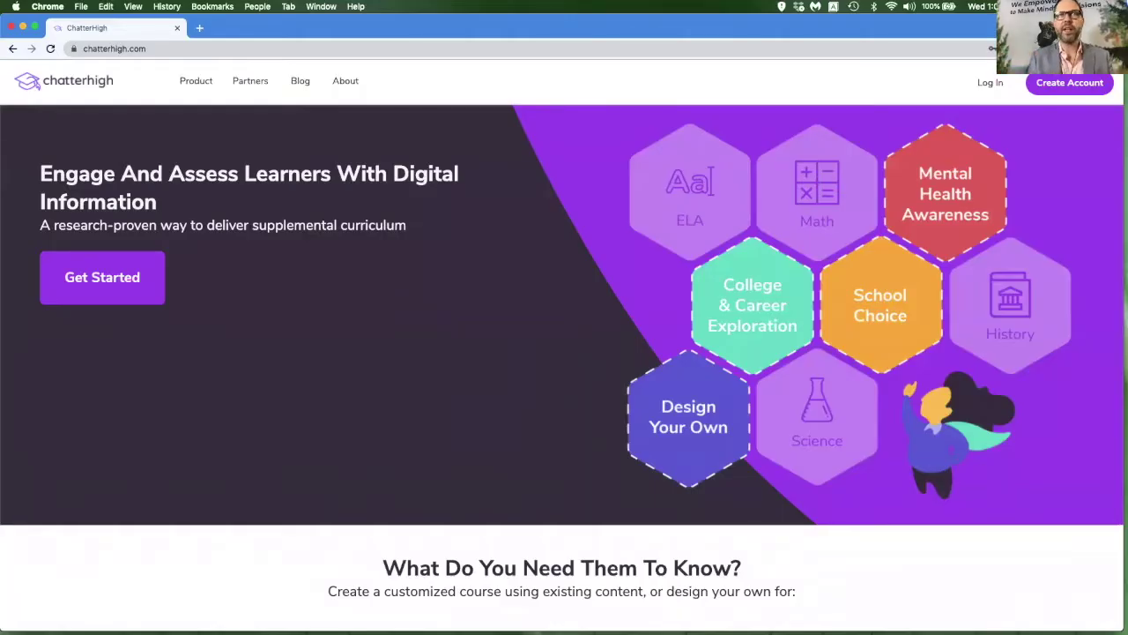
click(987, 83)
click(564, 449)
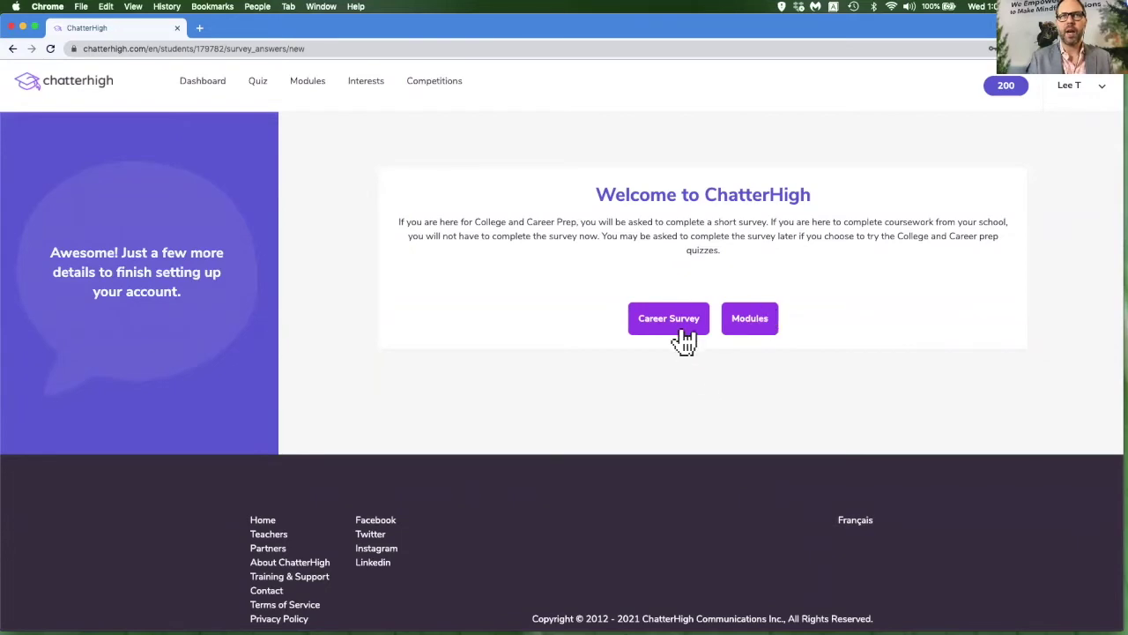
Step: Open the career survey, choose US and Canada colleges, and add Indiana University-Purdue University-Indianapolis
click(650, 333)
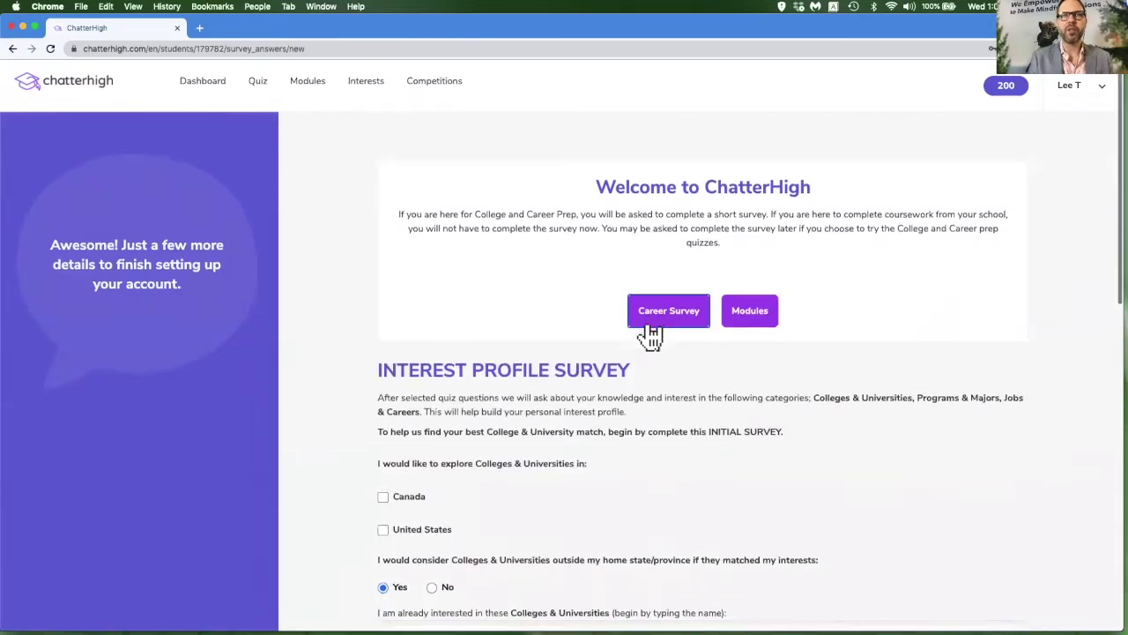
click(380, 291)
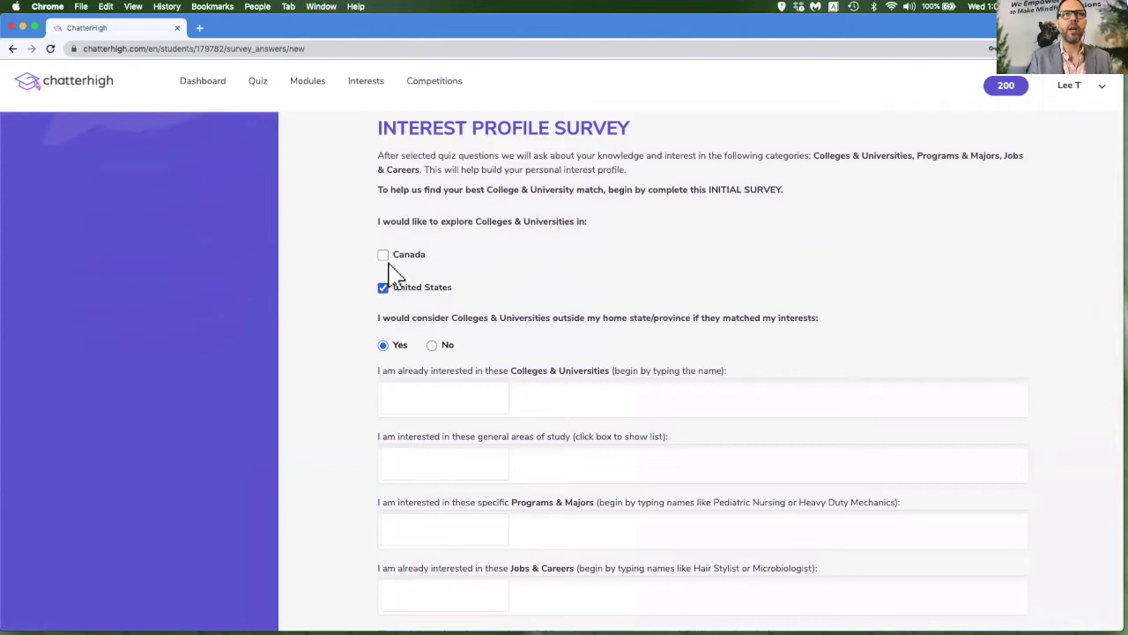
click(402, 256)
scroll(529, 327, down, 4)
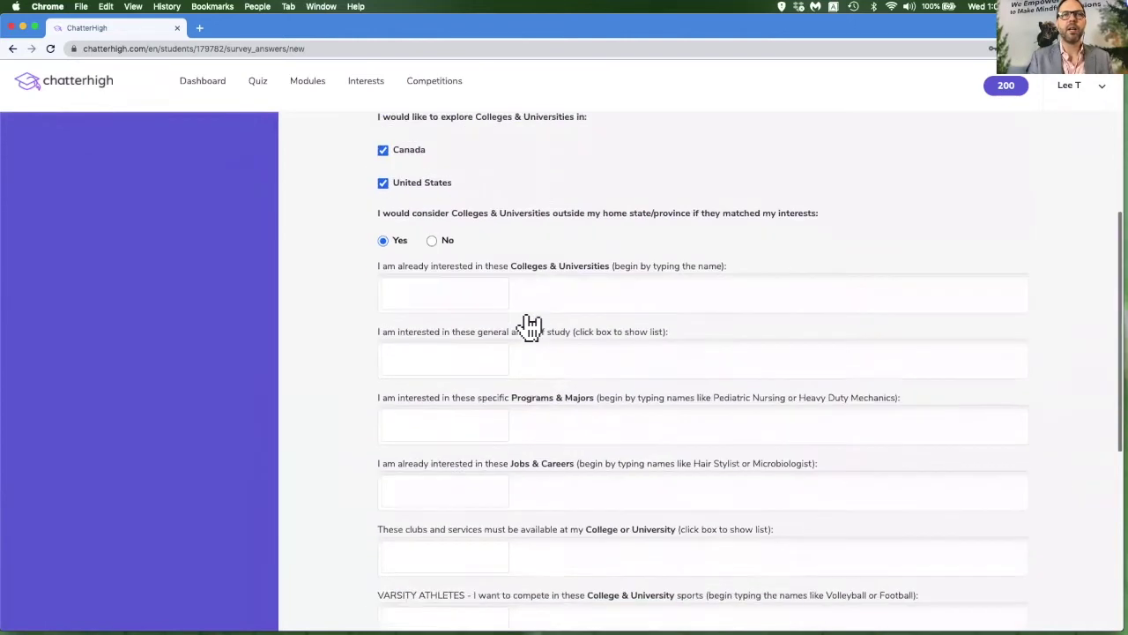
click(445, 248)
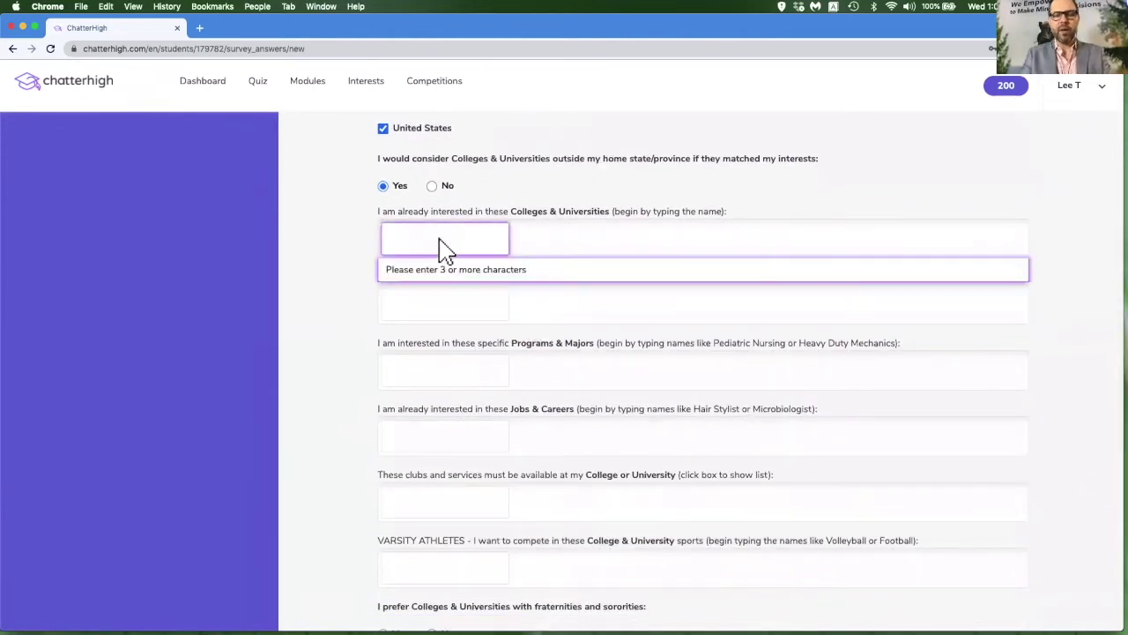
text(purdue)
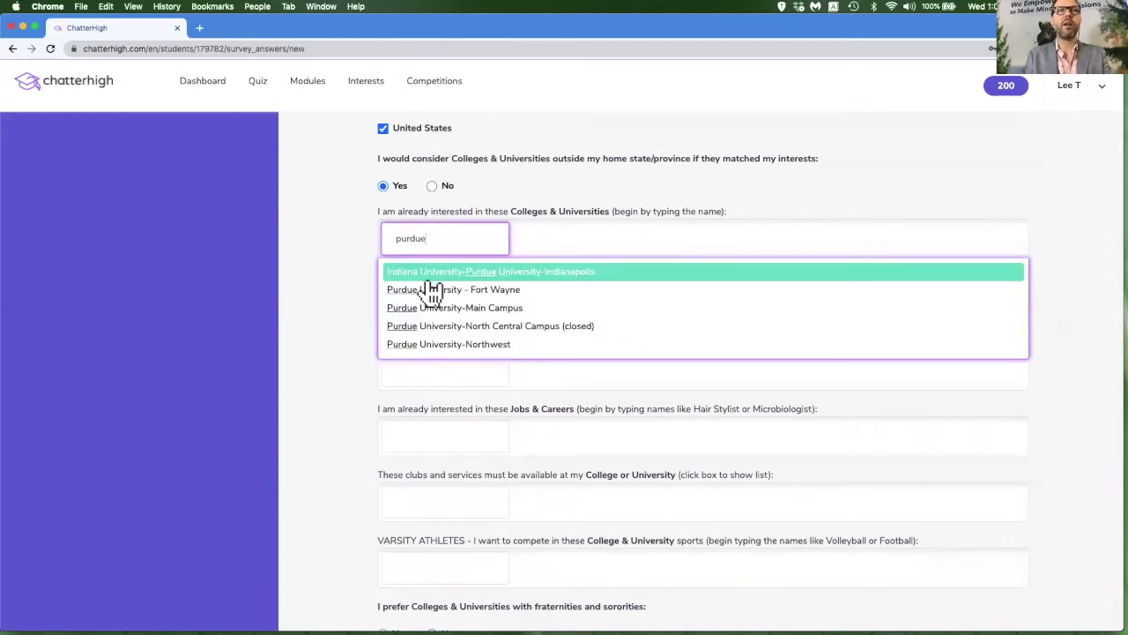
click(431, 280)
Step: Add PHYSICAL SCIENCES as a study area and Paleontology as a program of interest
click(435, 306)
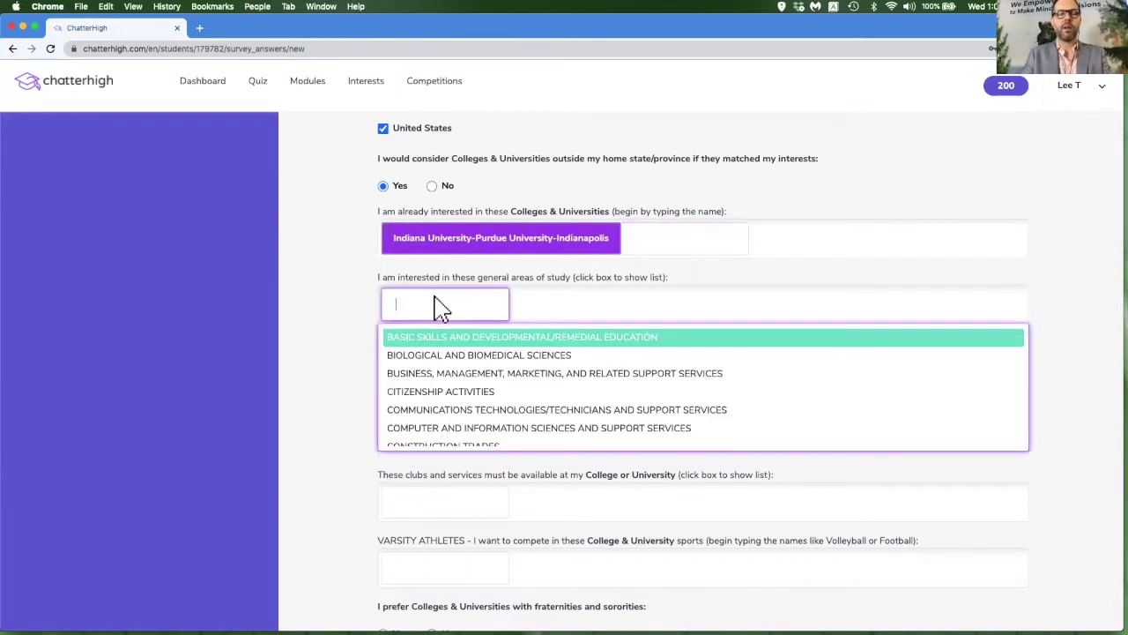
text(physical)
click(430, 338)
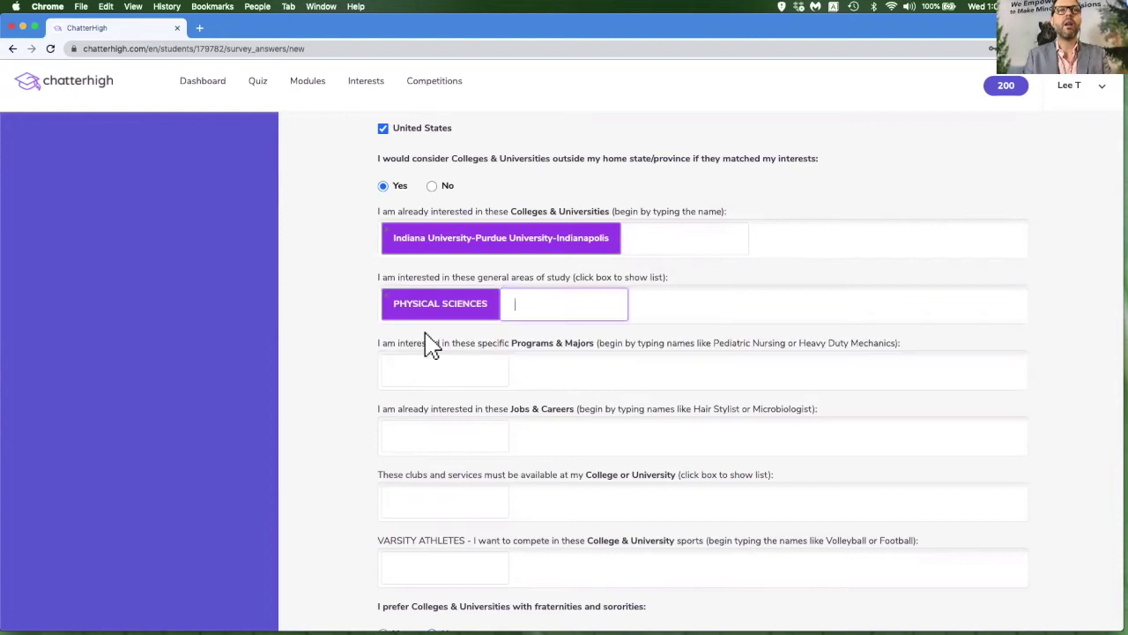
click(433, 372)
text(paleon)
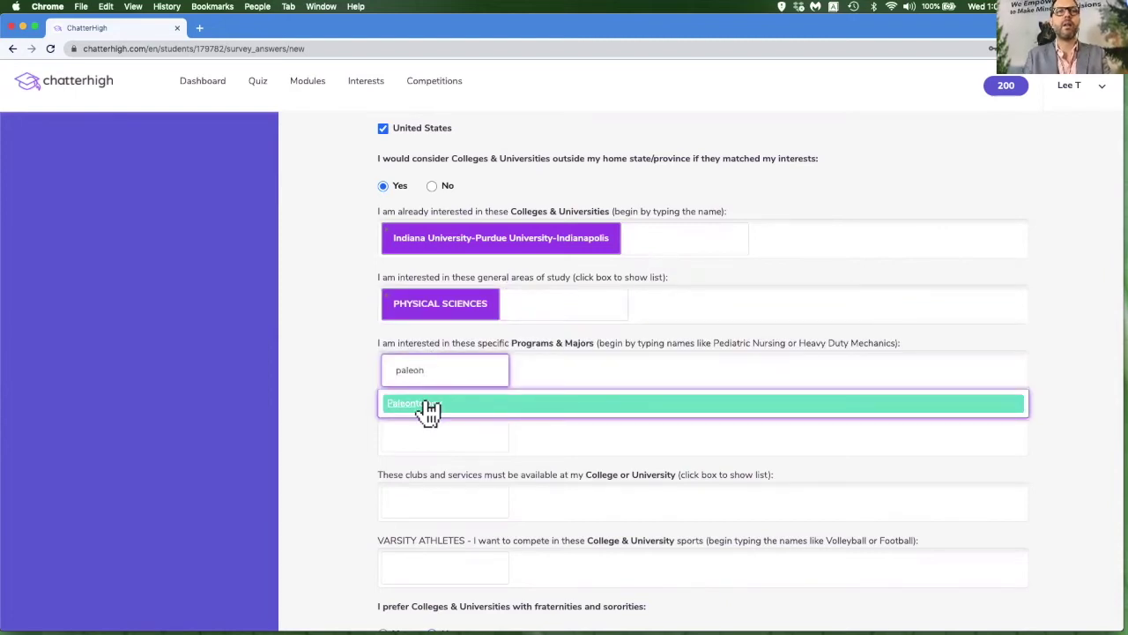
click(428, 406)
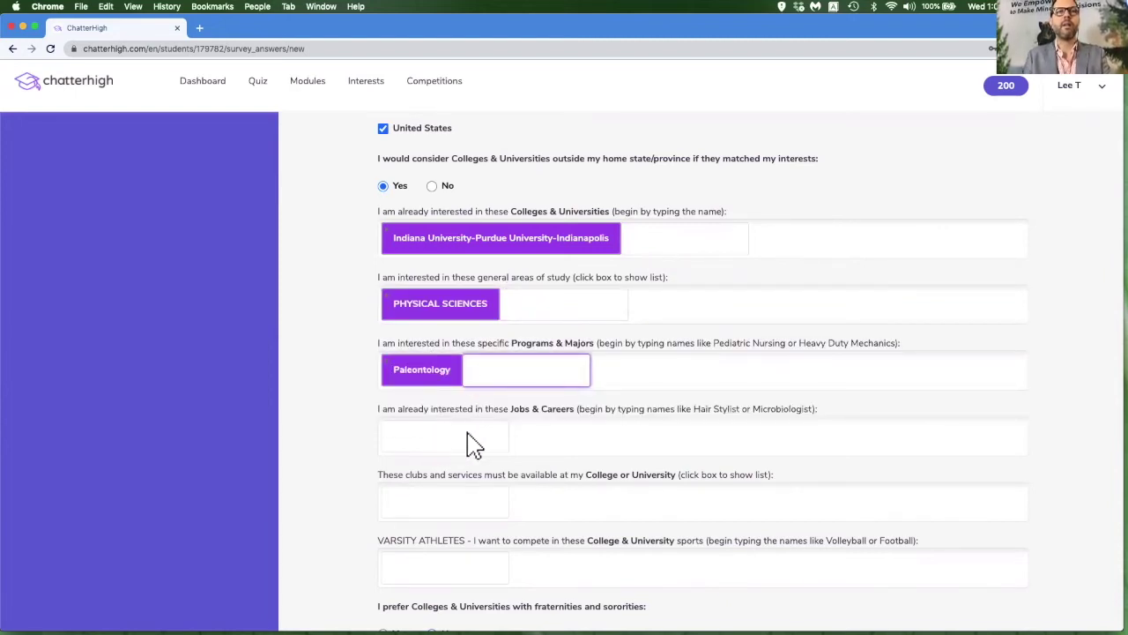
Step: Add Family Medicine Physicians, Newspaper club and Football, then submit the interests survey
click(474, 441)
scroll(544, 421, down, 2)
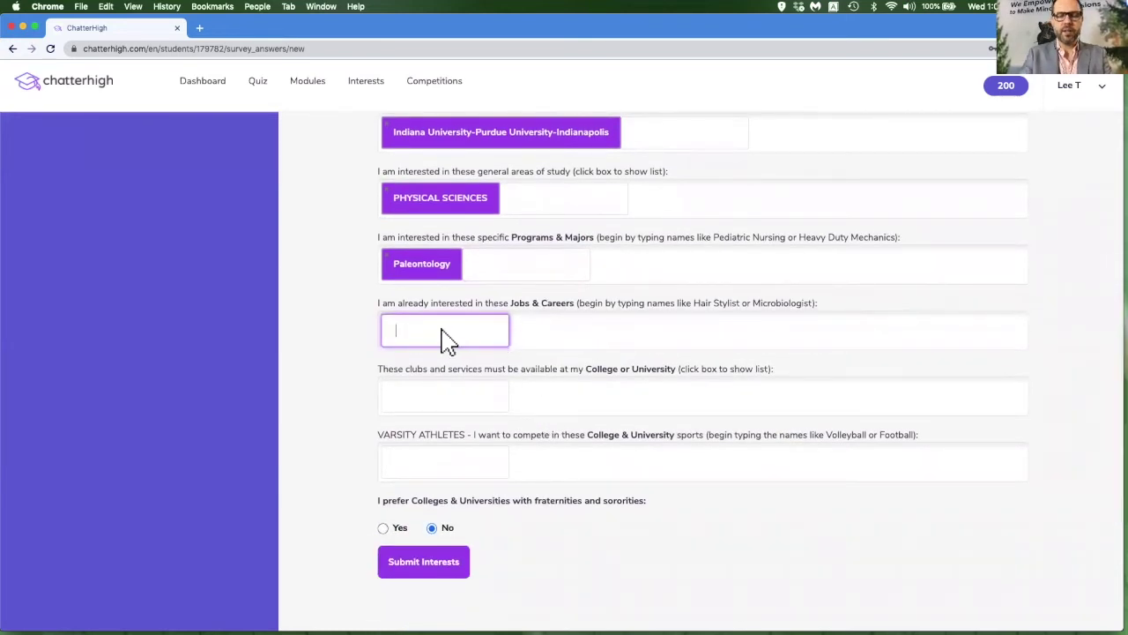
text(physician)
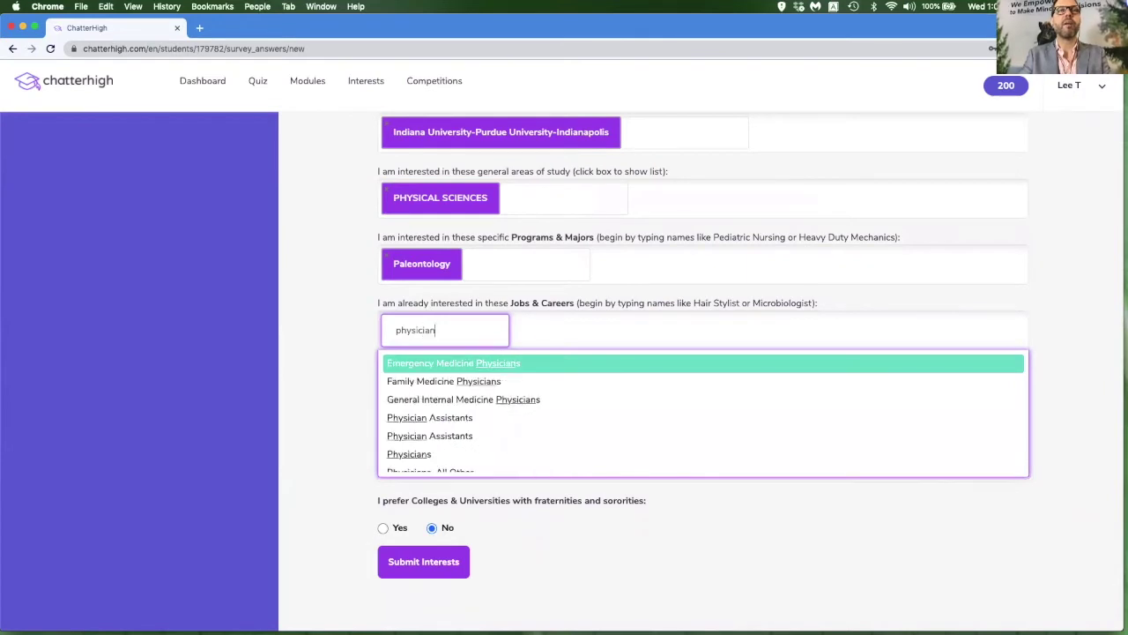
click(432, 382)
click(443, 406)
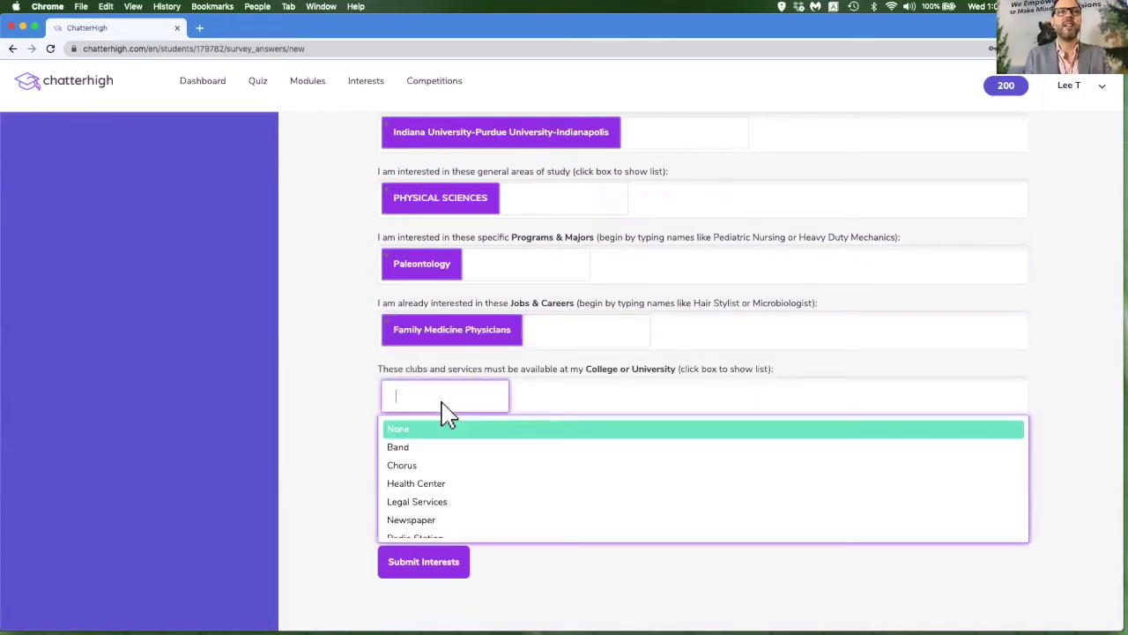
scroll(445, 449, down, 3)
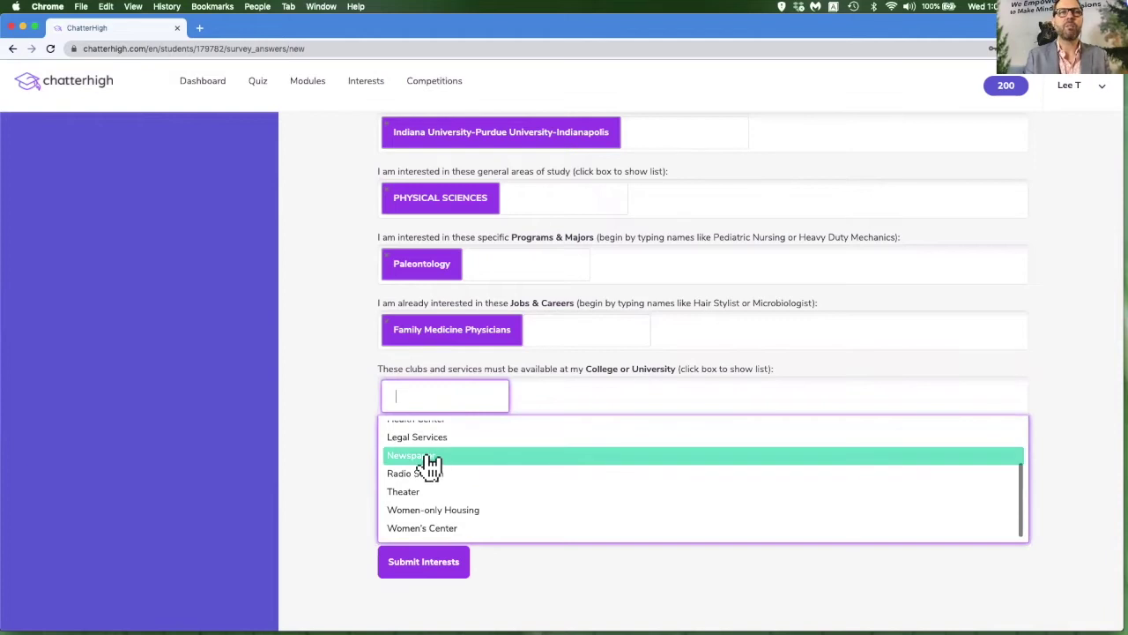
click(434, 455)
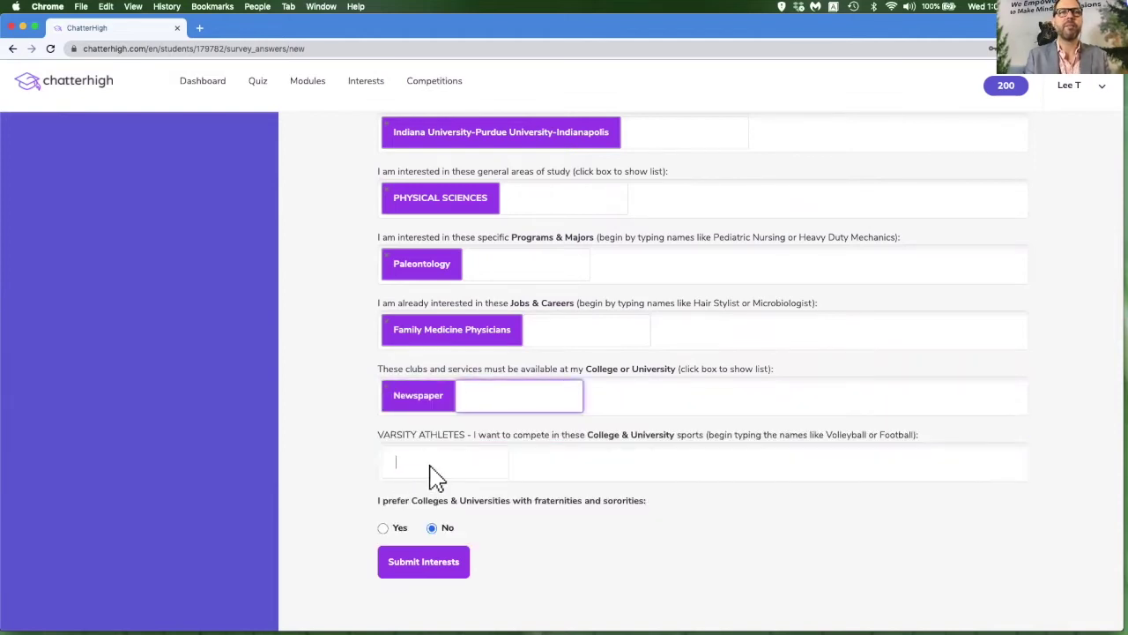
click(431, 472)
text(footba)
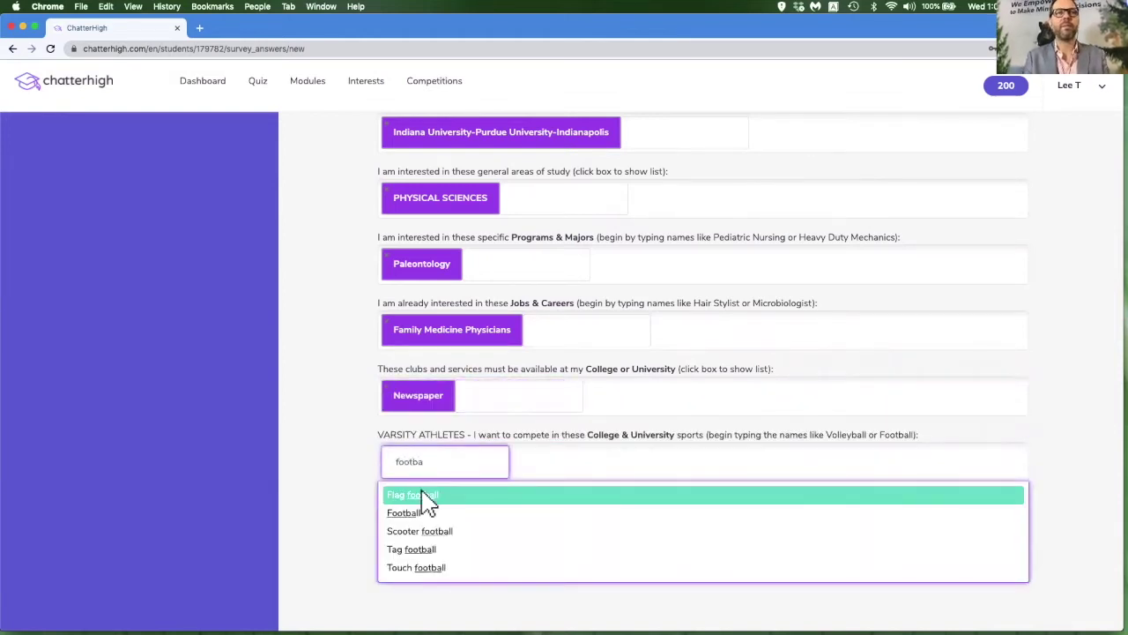
click(415, 514)
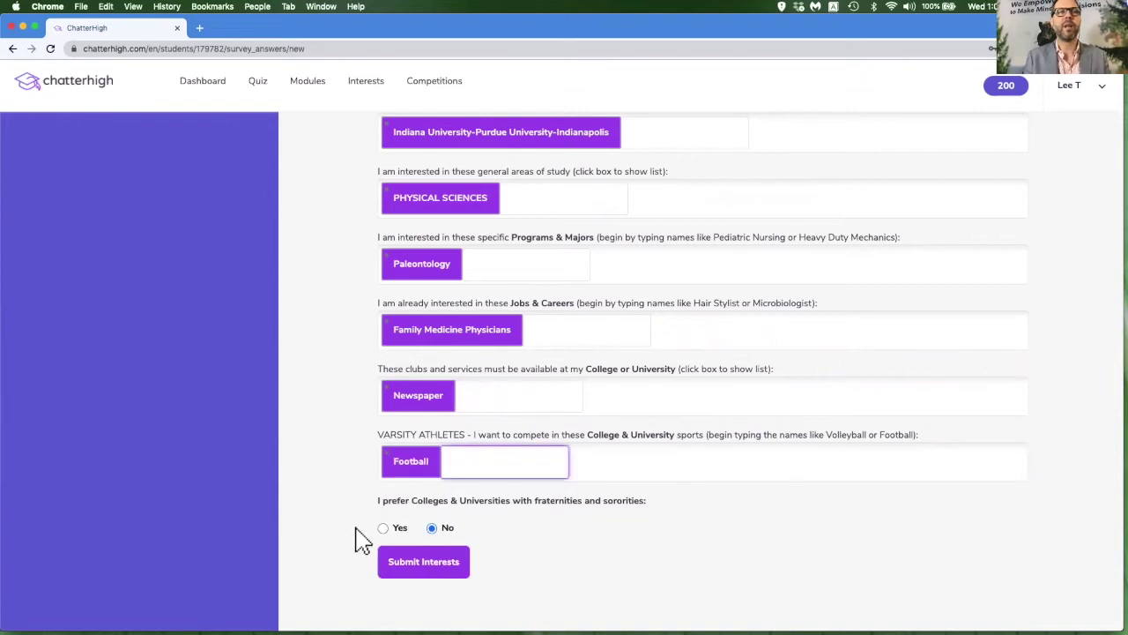
click(419, 564)
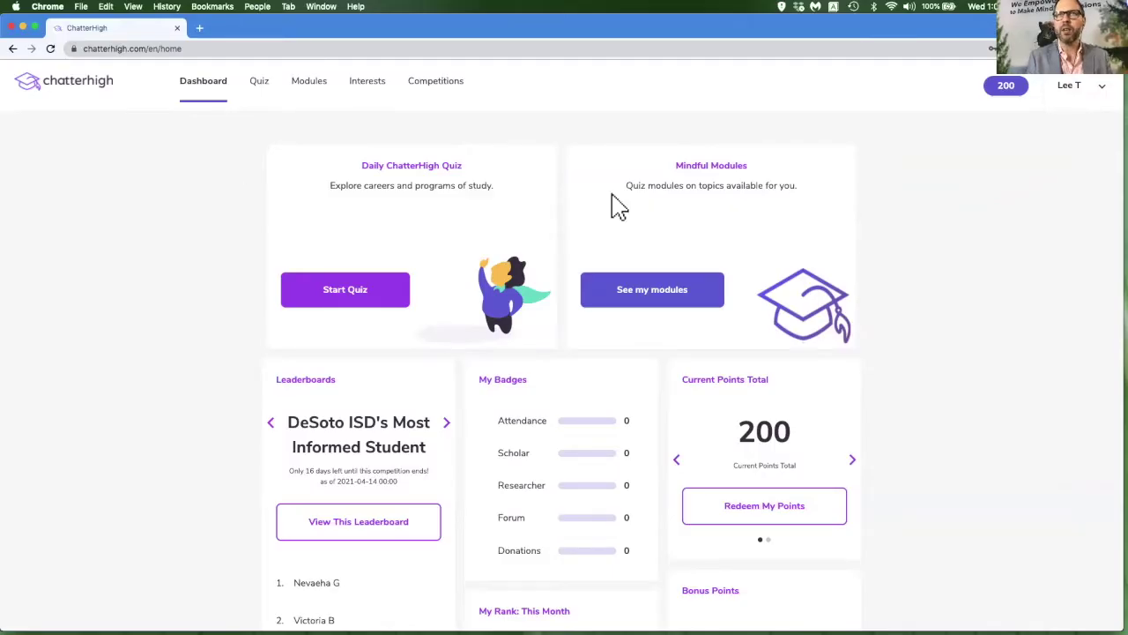
Step: Join a Grade 9 advisory class at DESOTO HIGH SCHOOL from My Classes
click(1100, 98)
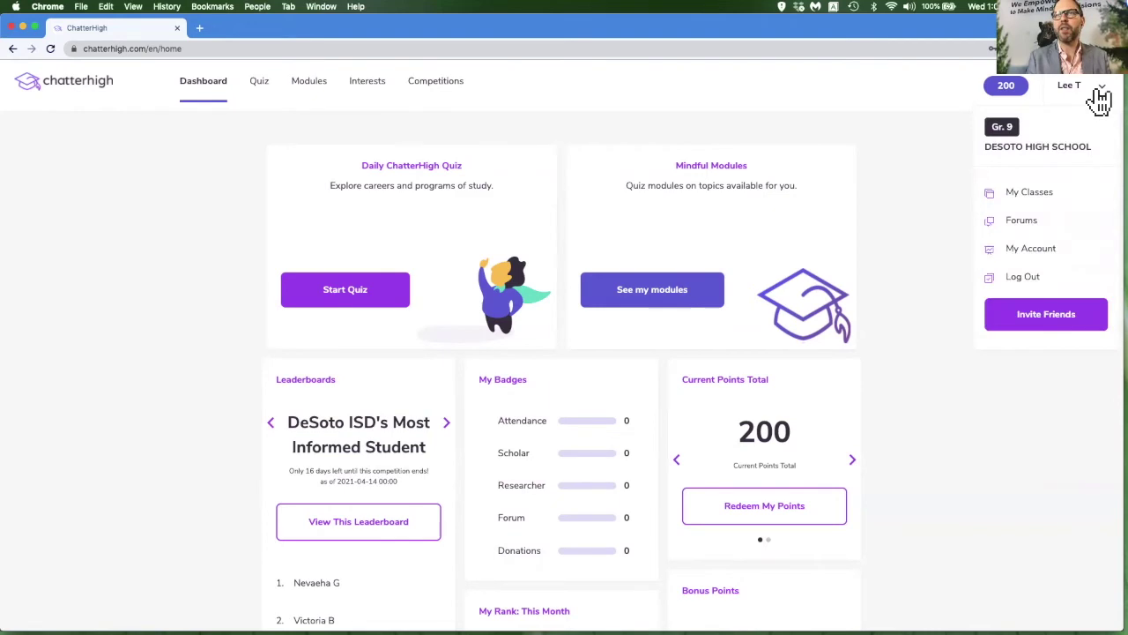
click(1031, 194)
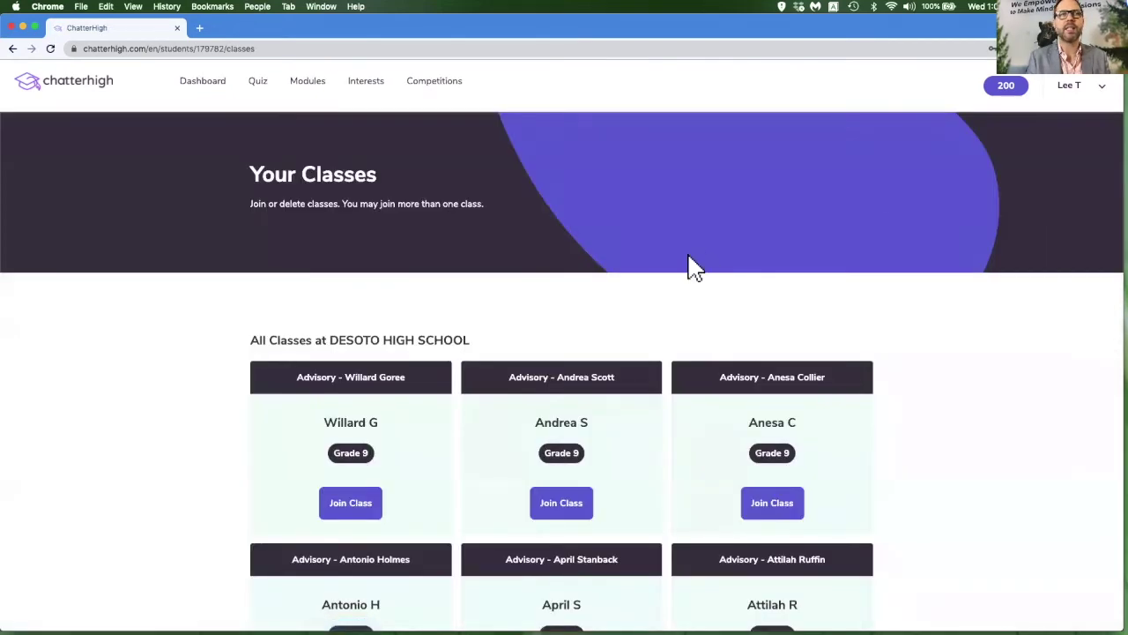
scroll(693, 268, down, 6)
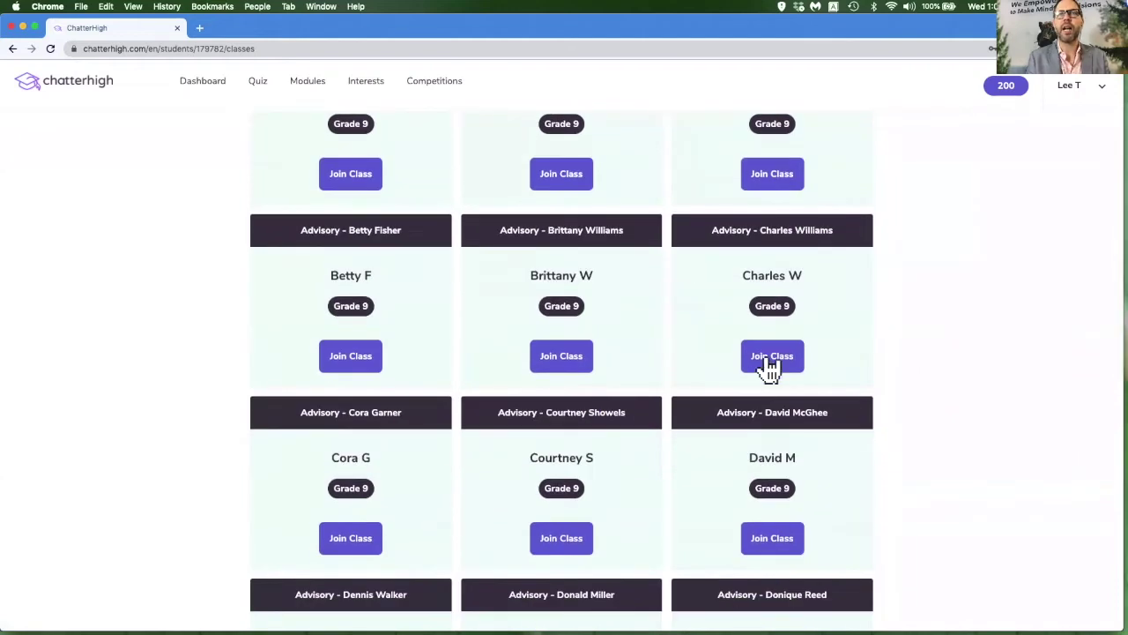
click(773, 363)
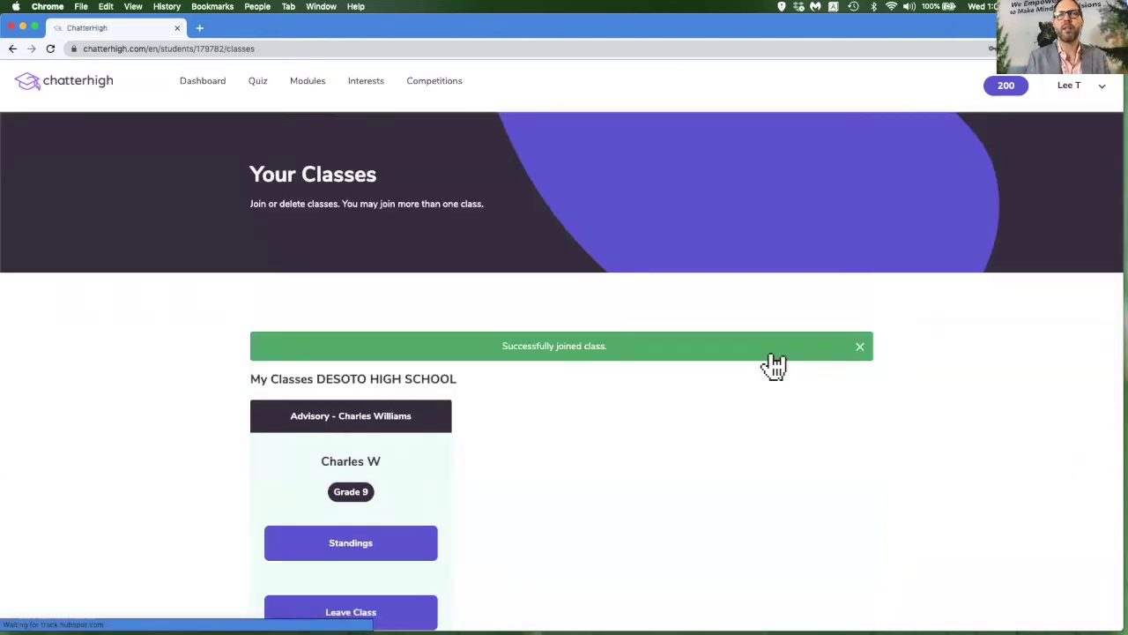
scroll(643, 448, down, 2)
scroll(646, 448, up, 2)
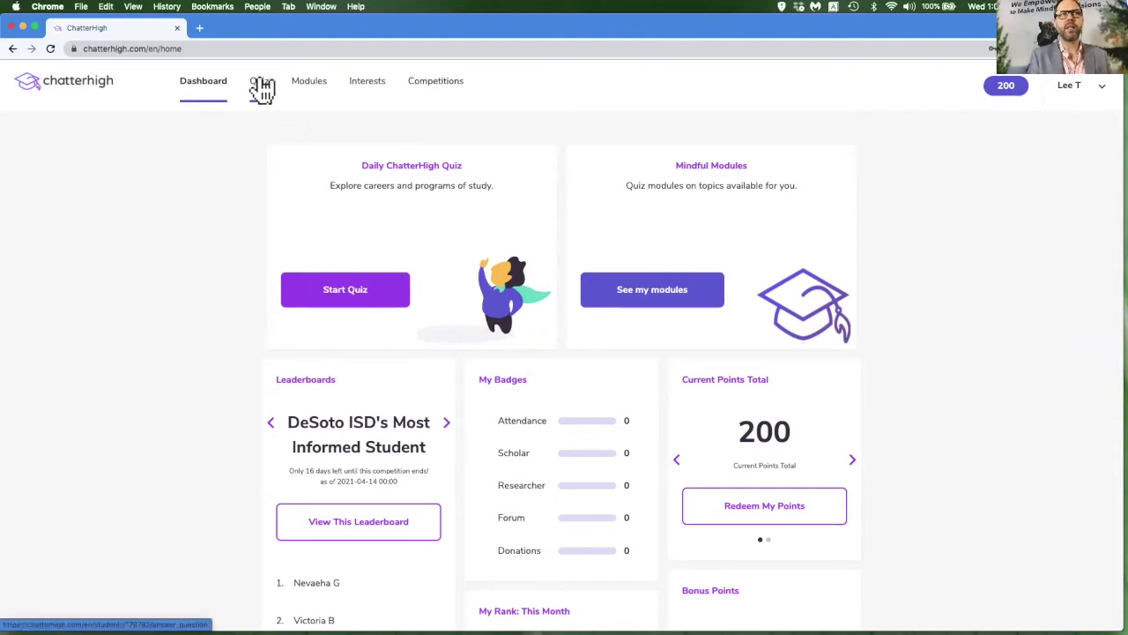
Step: Start the daily quiz and browse the dentistry school's research source for bonus points
click(343, 290)
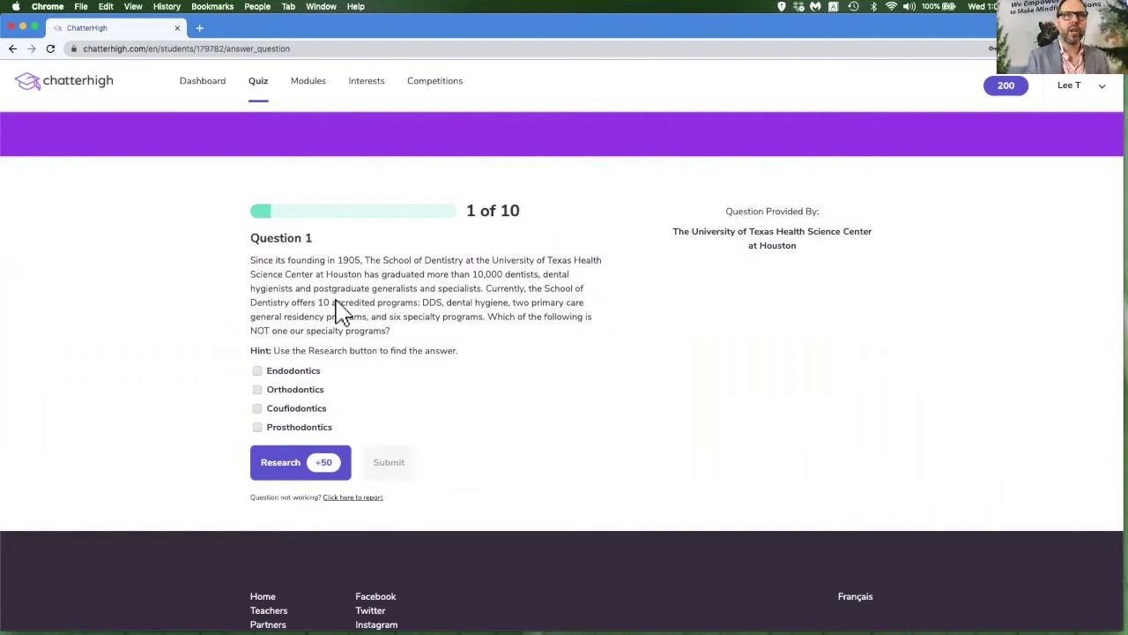
click(288, 461)
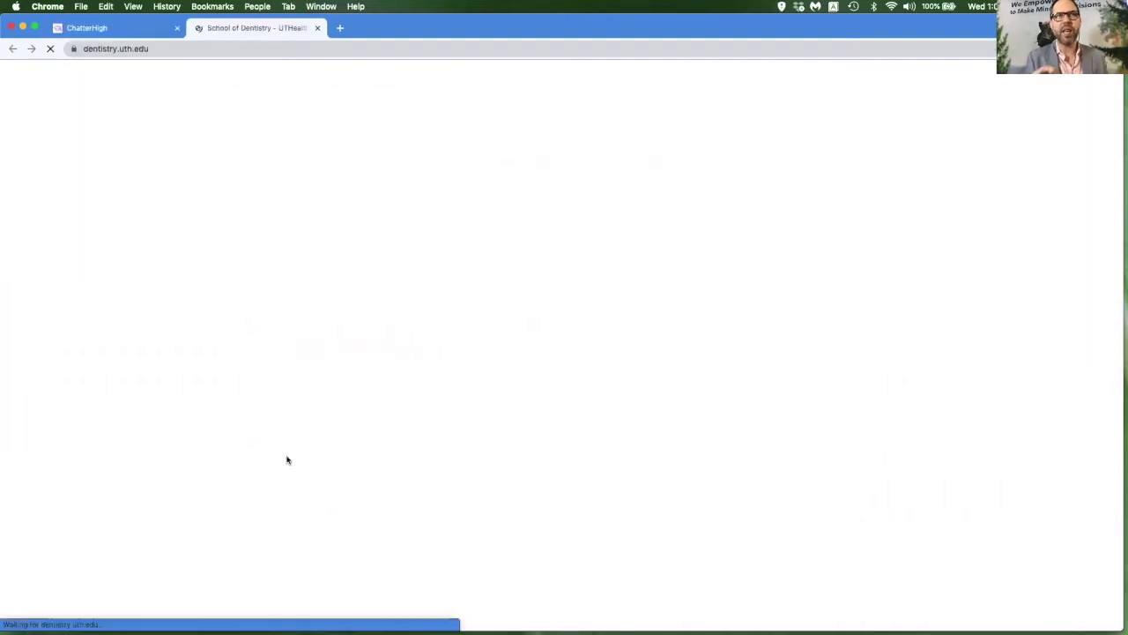
scroll(291, 469, down, 5)
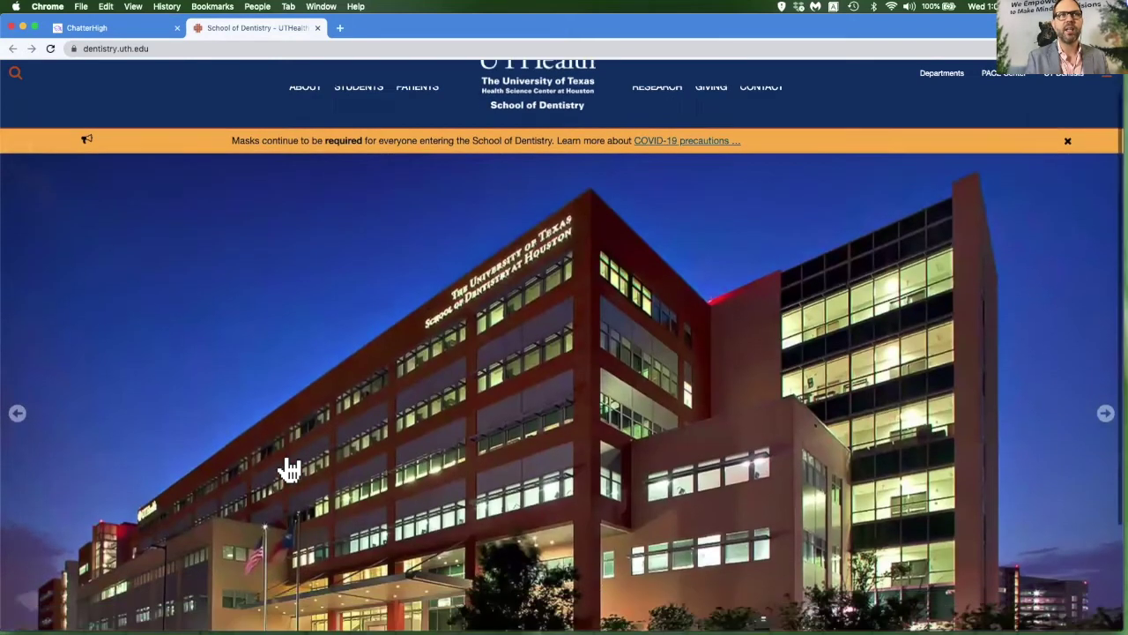
scroll(291, 470, down, 8)
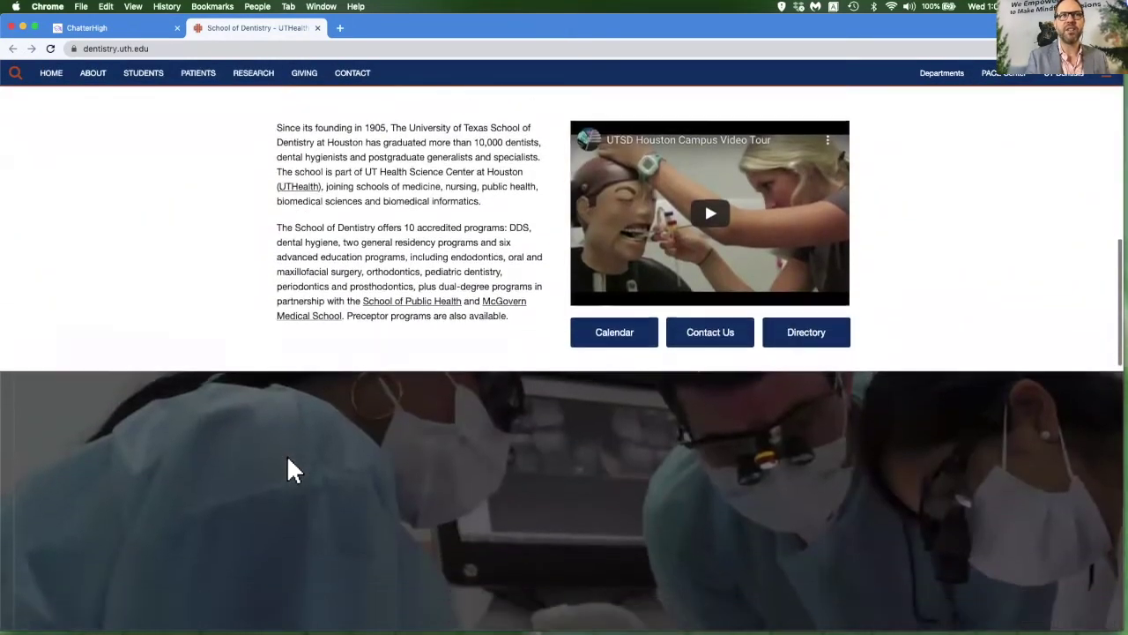
scroll(291, 470, down, 3)
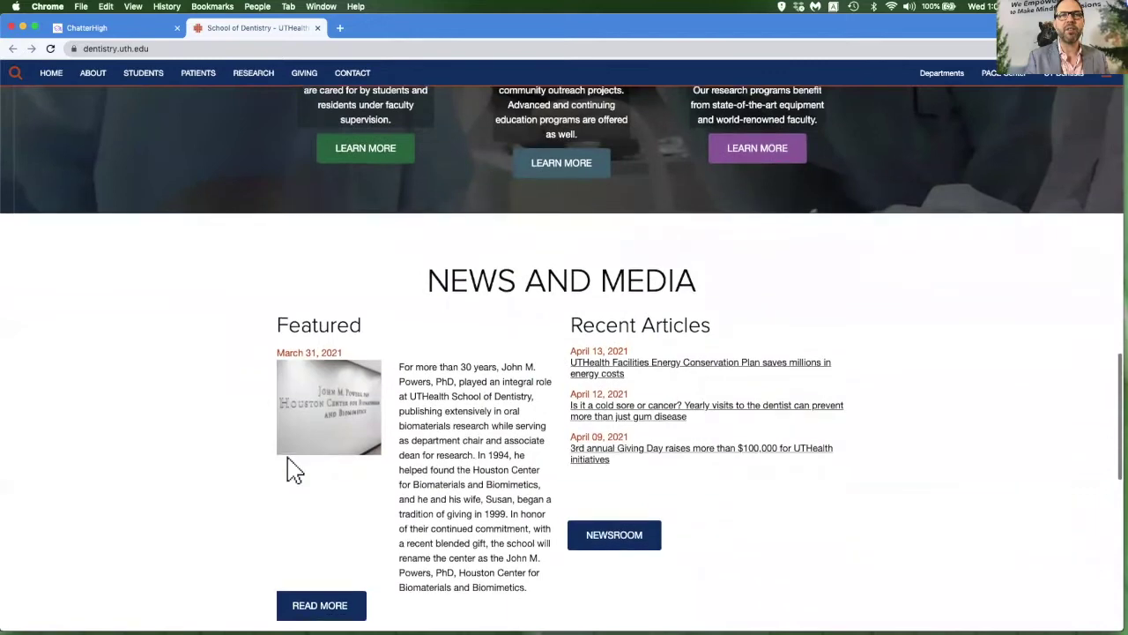
scroll(294, 471, up, 15)
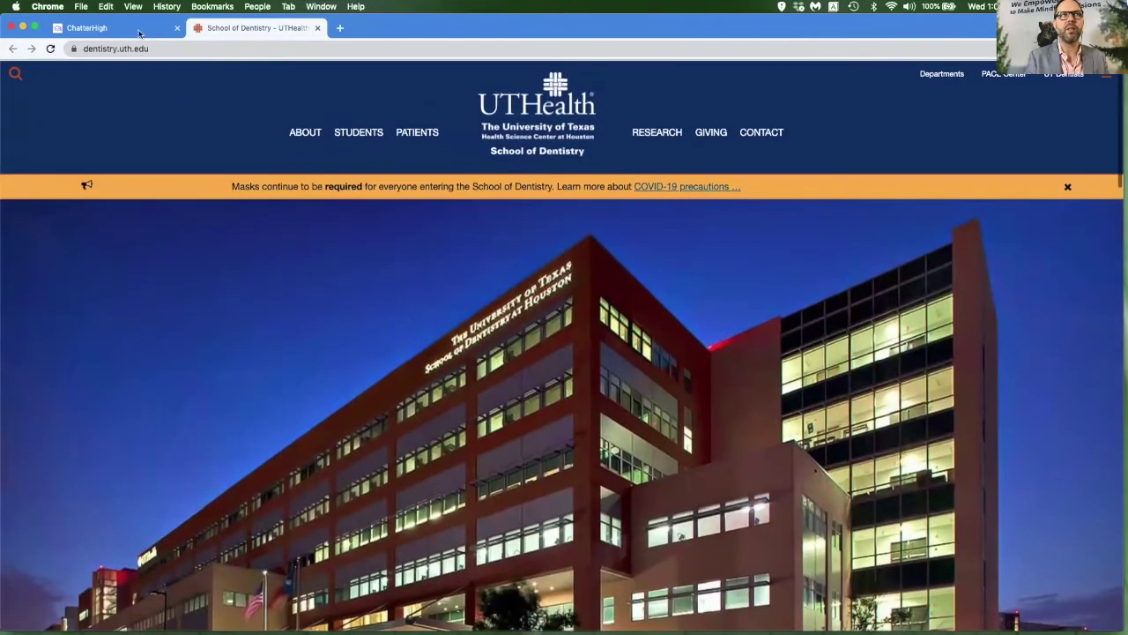
Step: Check the dentistry page for the answer and submit Coufiodontics, raising points to 300
click(116, 29)
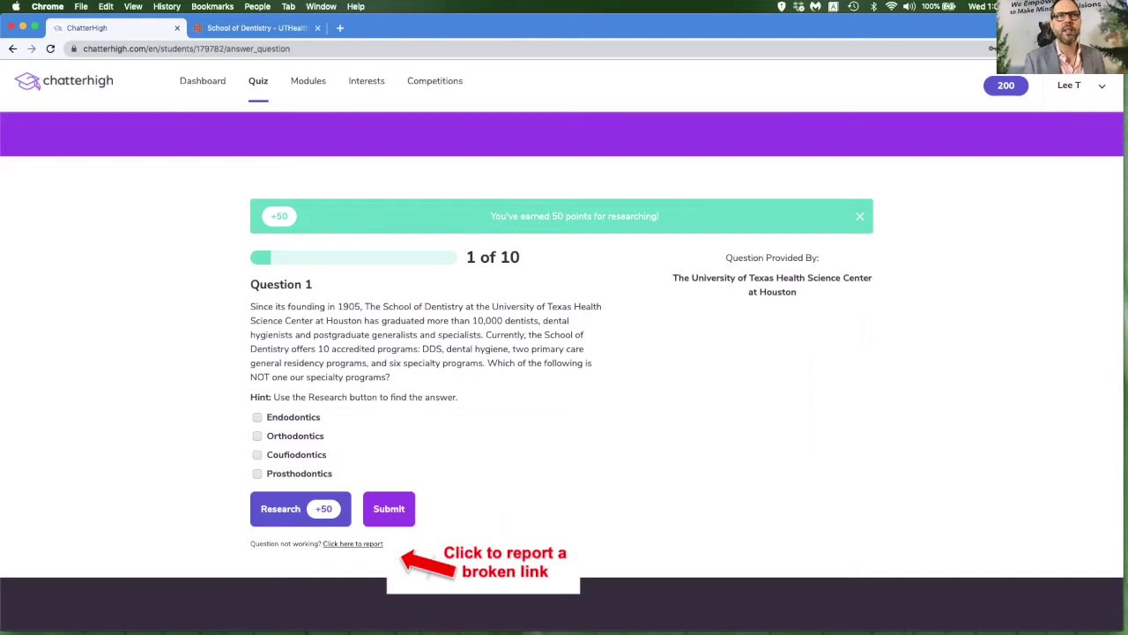
click(243, 31)
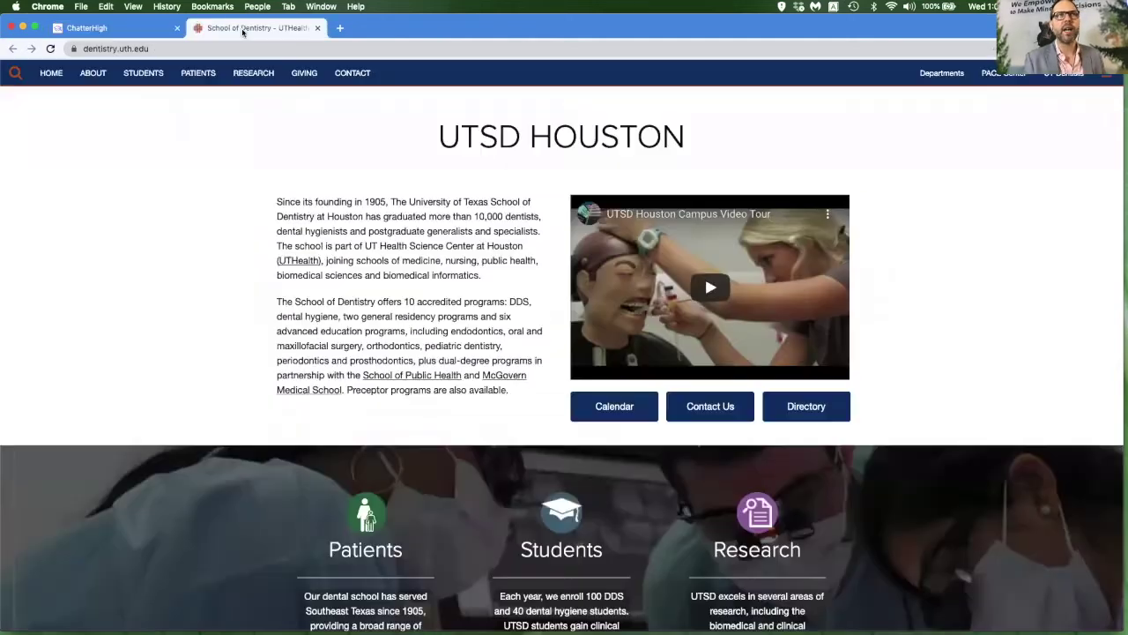
click(122, 32)
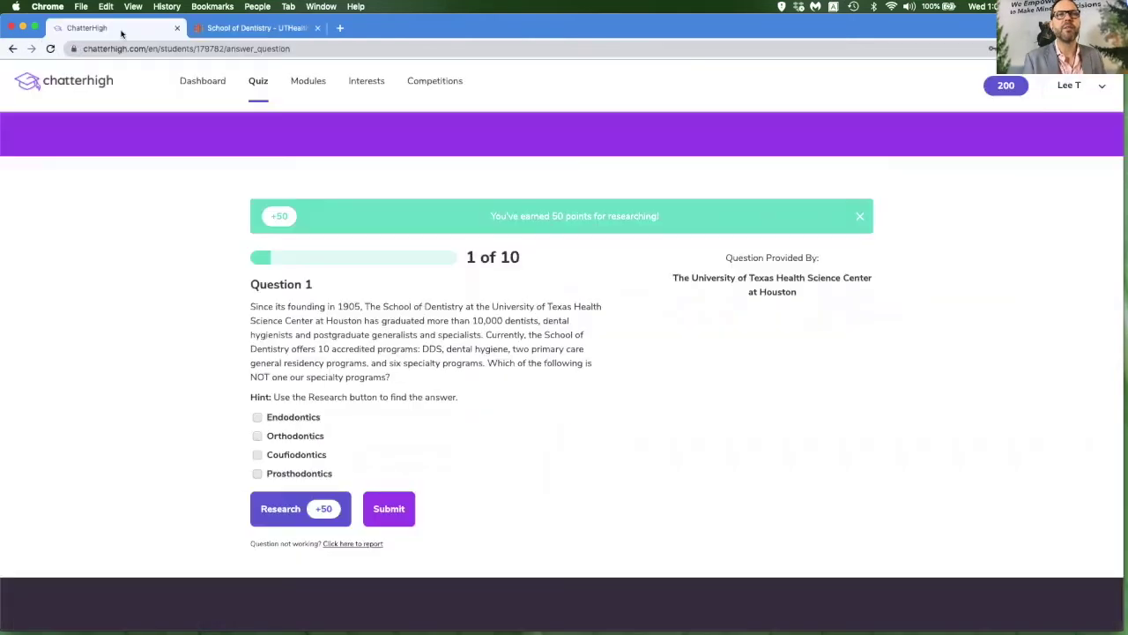
click(238, 29)
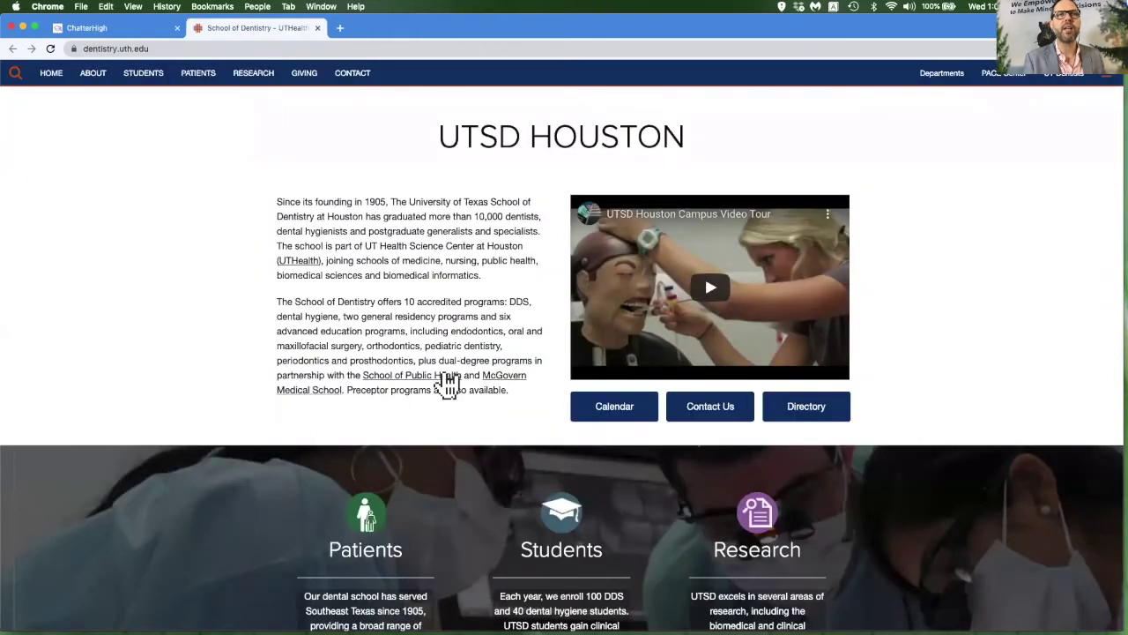
click(118, 24)
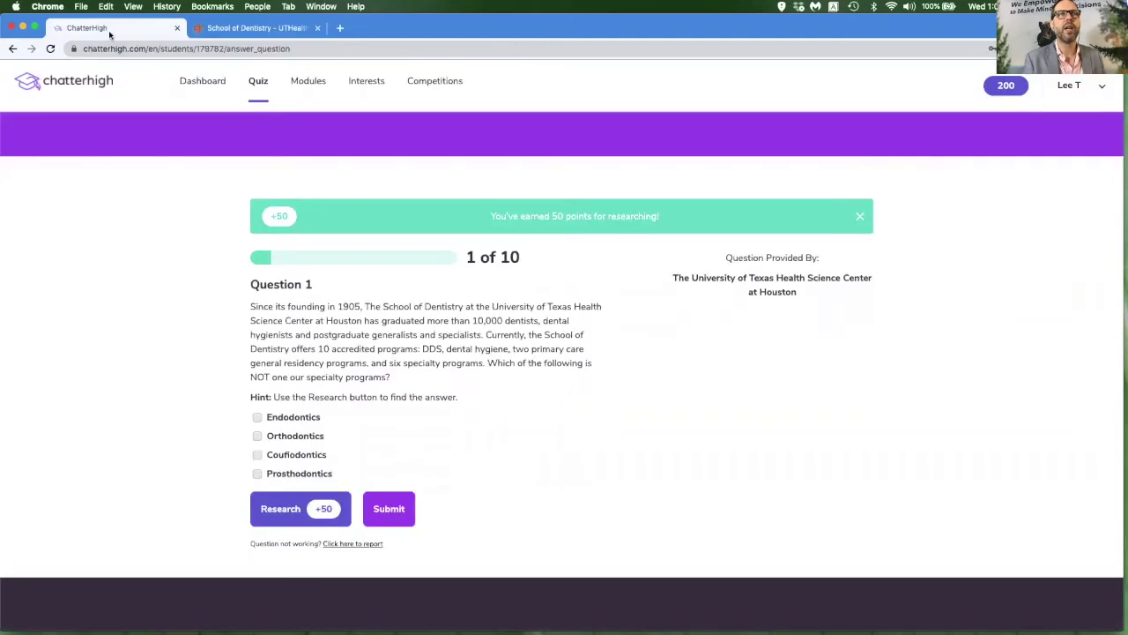
click(256, 455)
click(391, 510)
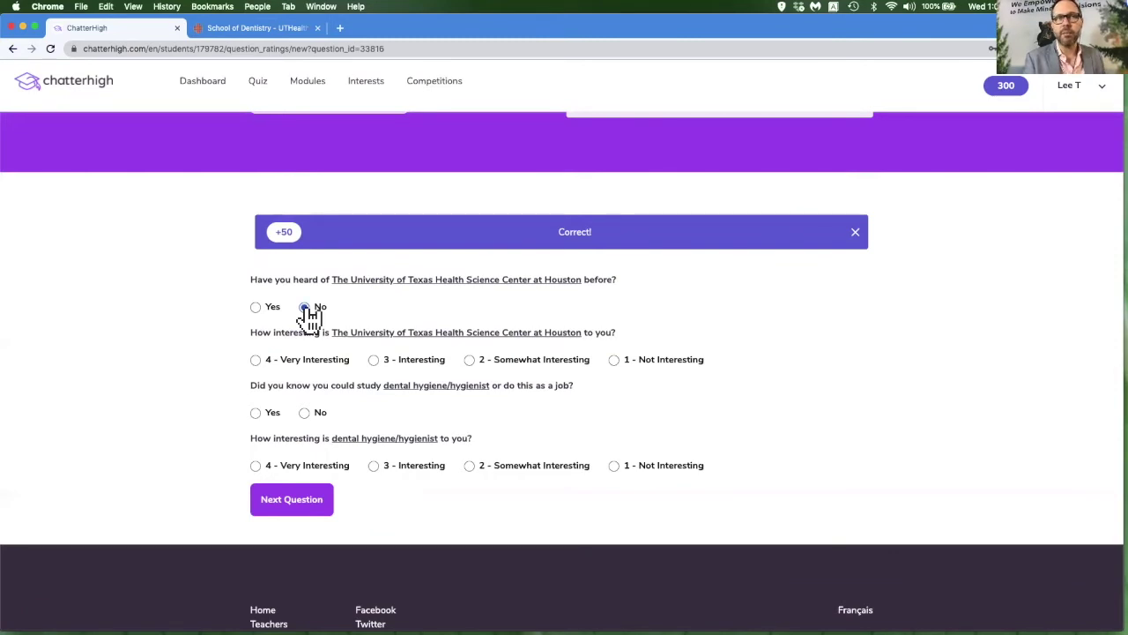
Step: Rate the university 3 - Interesting, dental hygiene Yes and 2 - Somewhat Interesting, then continue
click(374, 361)
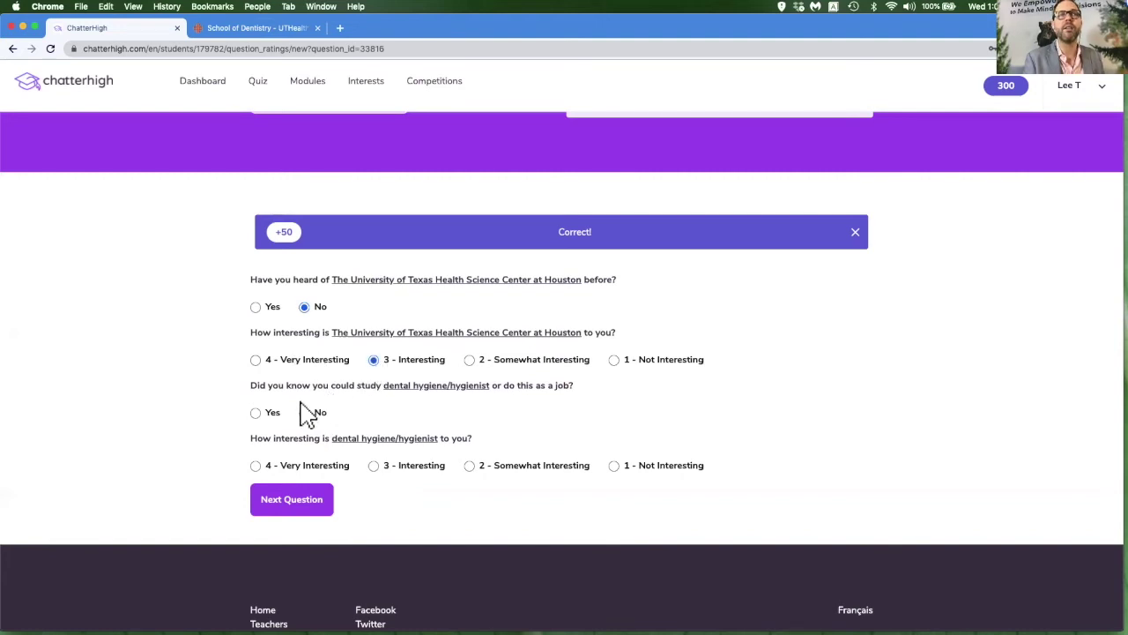
click(255, 412)
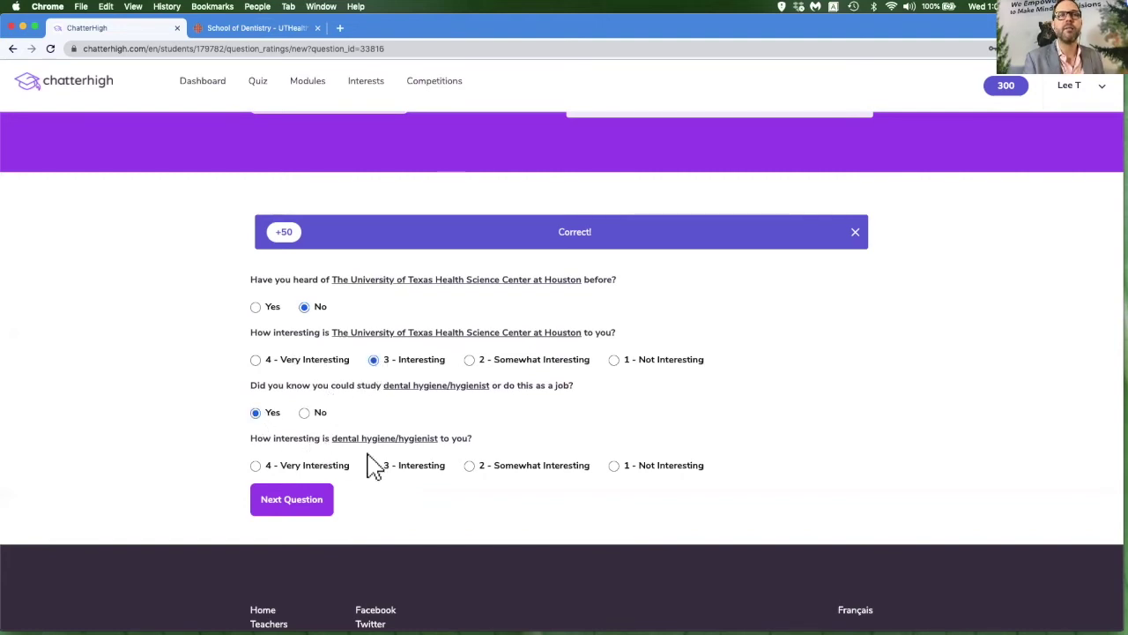
click(469, 465)
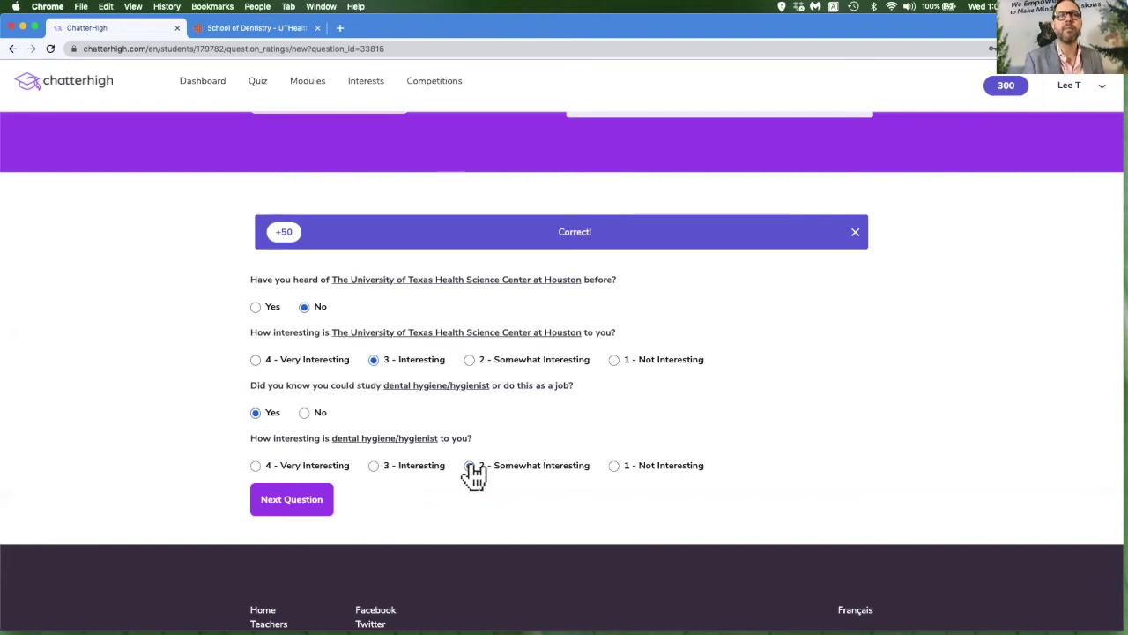
click(288, 500)
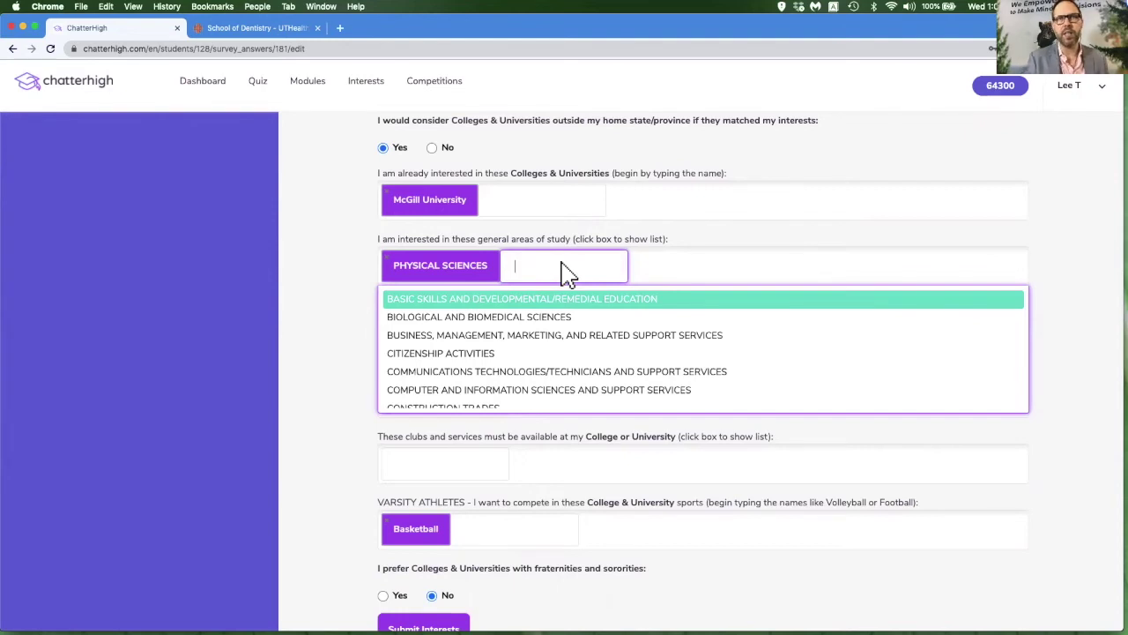
Step: Scroll the areas-of-study list, then open My Interests down to the Programs of study ranking
scroll(516, 322, down, 5)
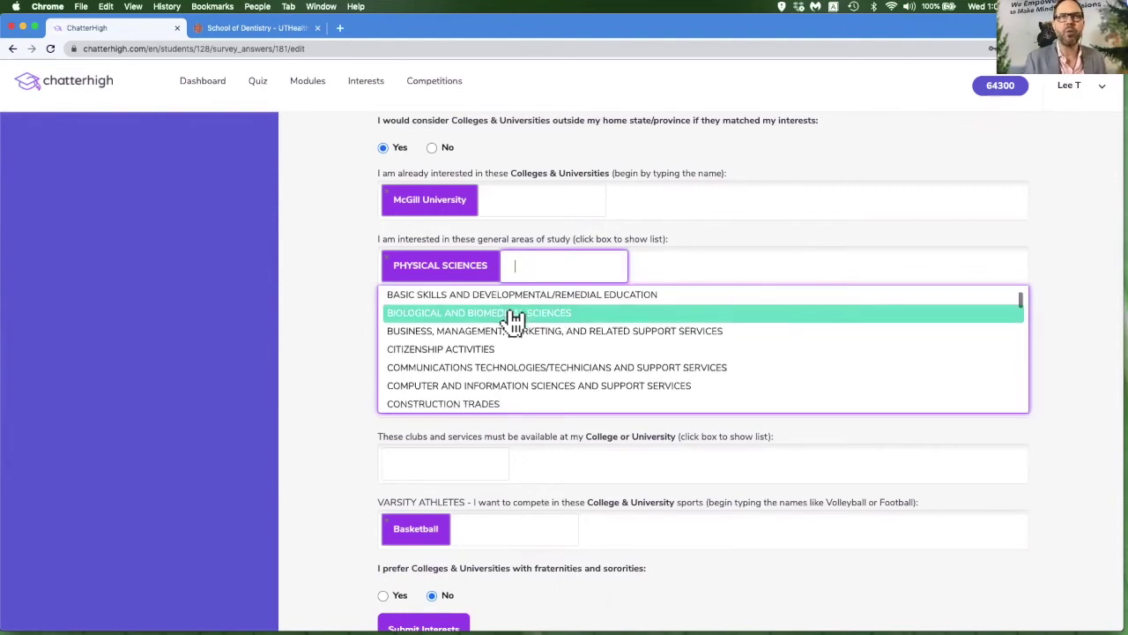
scroll(516, 322, down, 10)
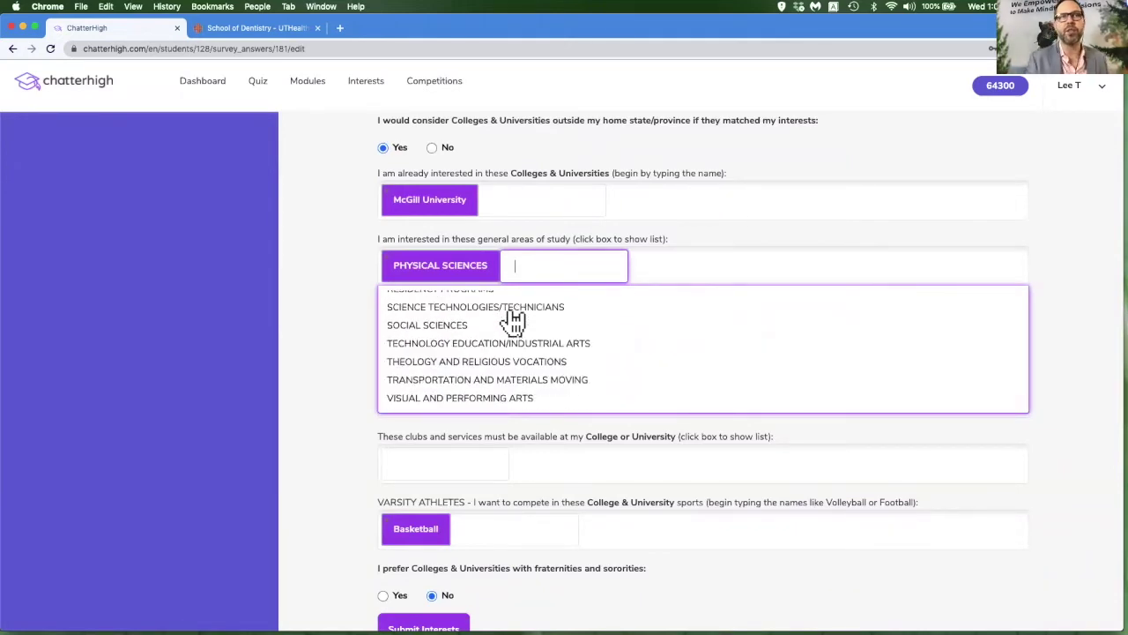
scroll(515, 322, up, 15)
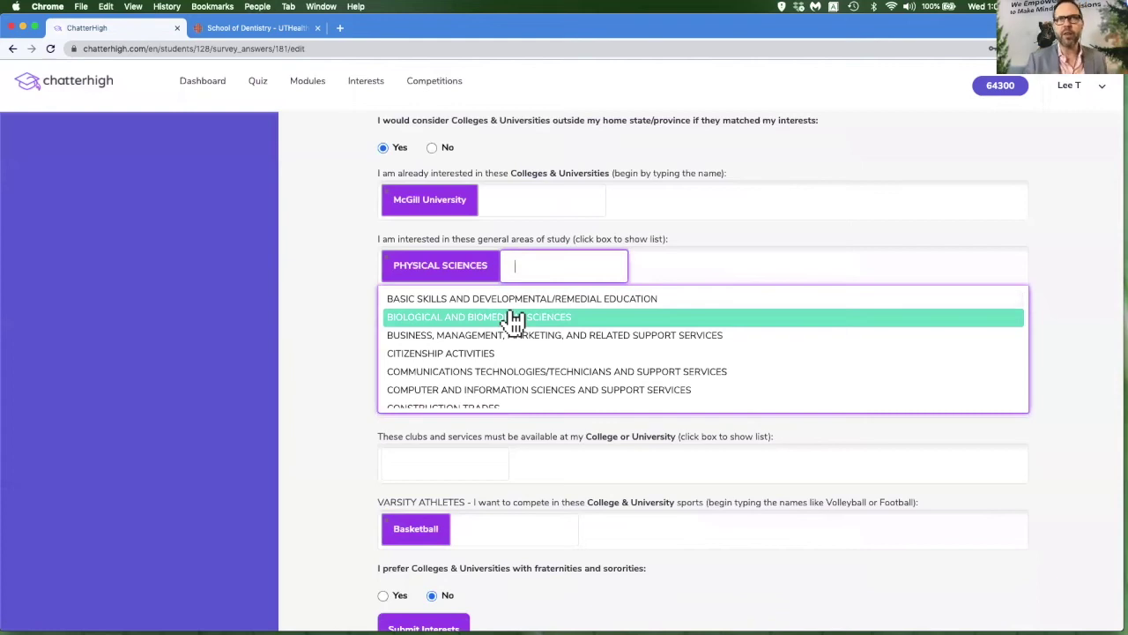
click(364, 81)
scroll(604, 476, down, 3)
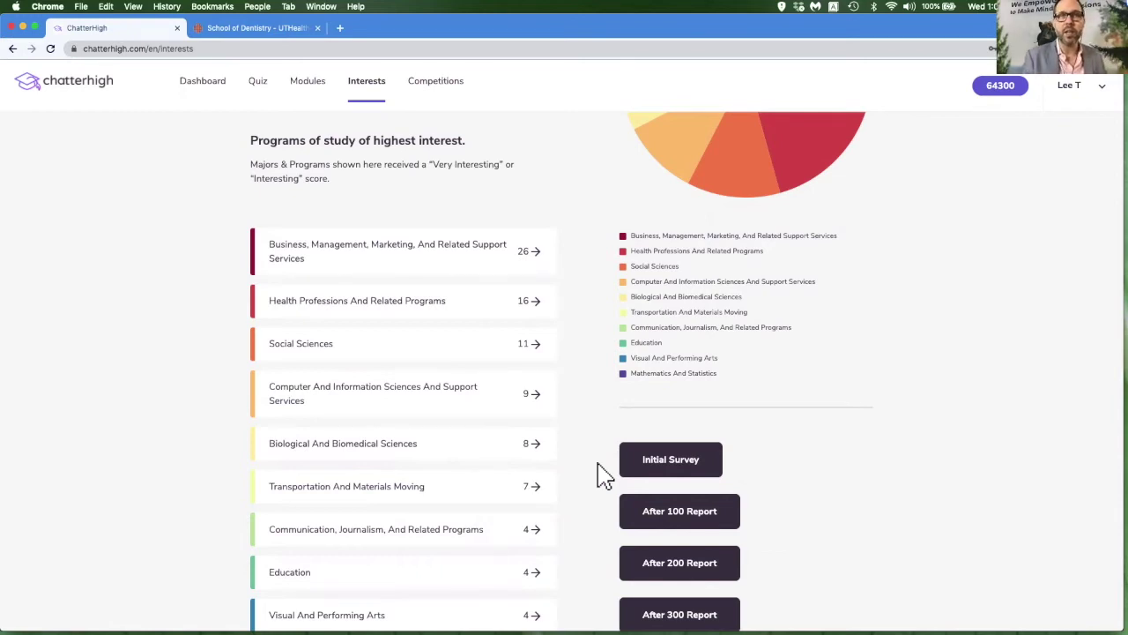
Step: View initial survey results, expand Business, Management, Marketing, and list top colleges and universities
scroll(605, 476, up, 1)
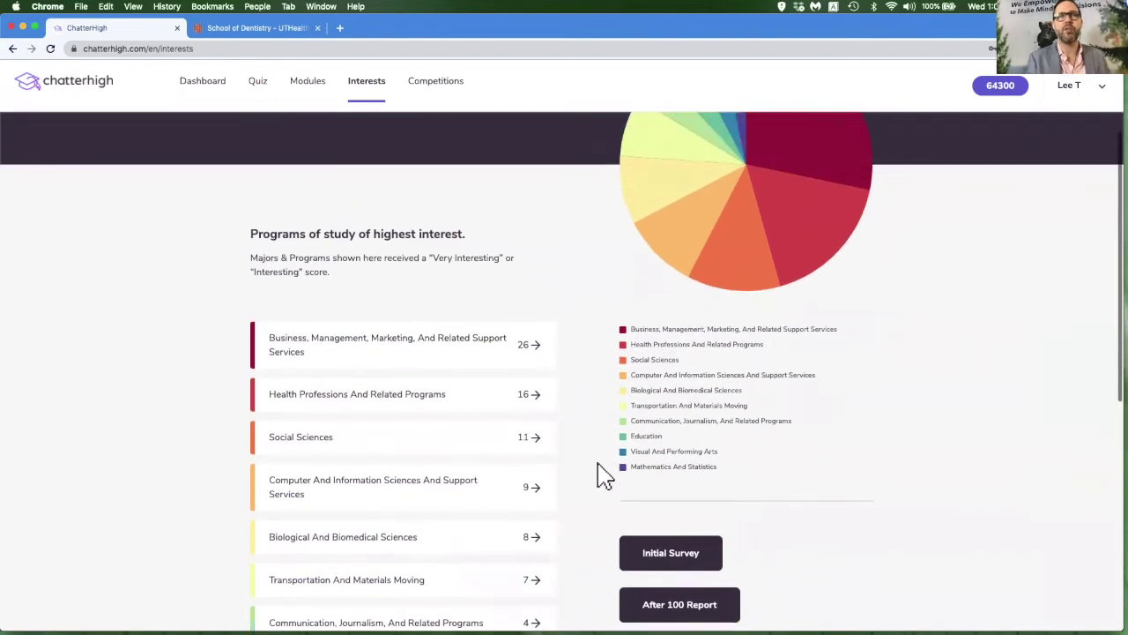
click(672, 555)
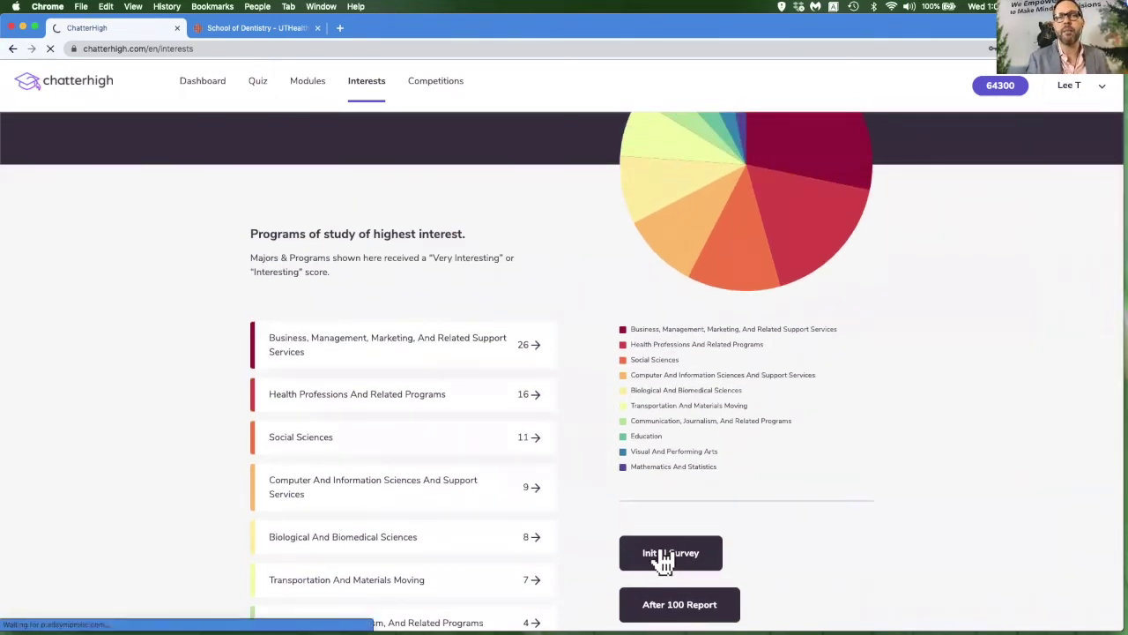
scroll(667, 559, down, 2)
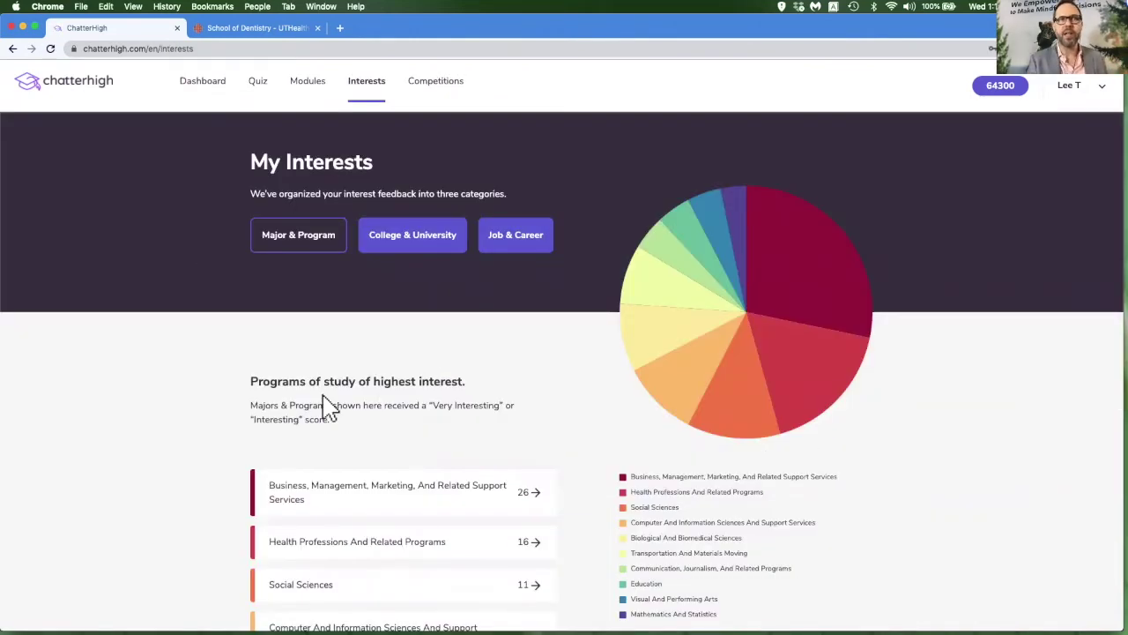
scroll(328, 407, down, 2)
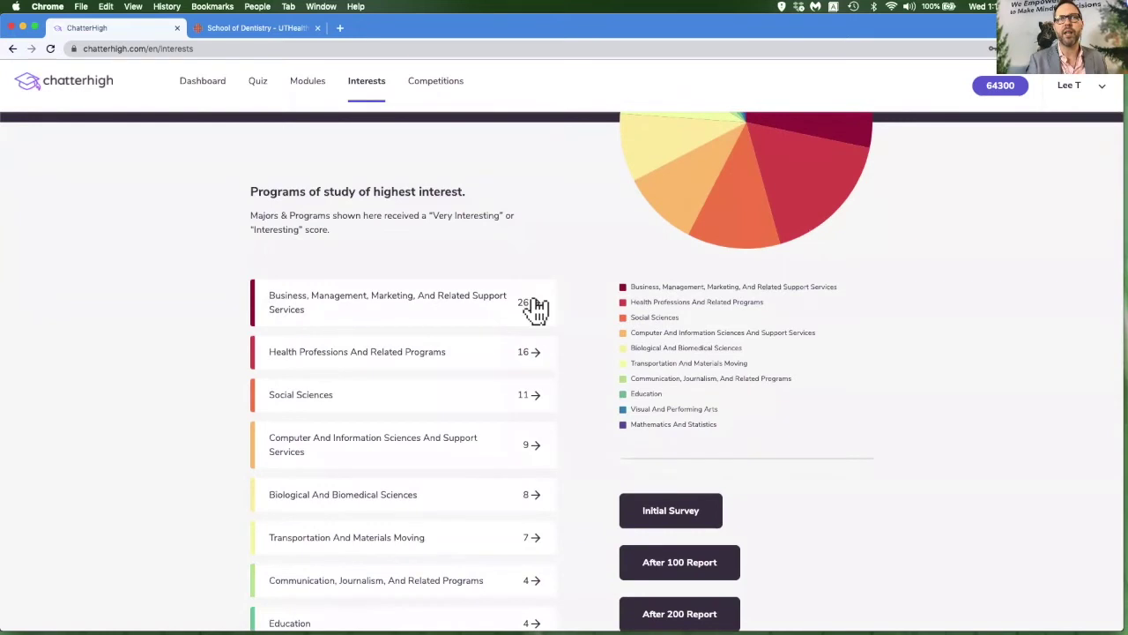
click(534, 304)
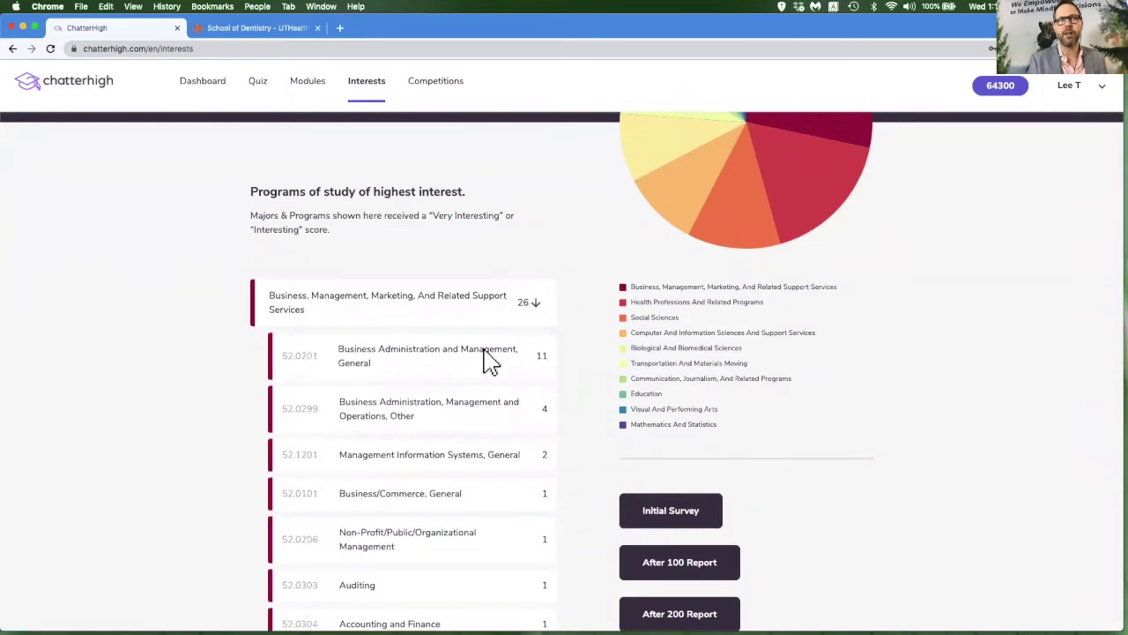
scroll(486, 361, up, 2)
click(411, 227)
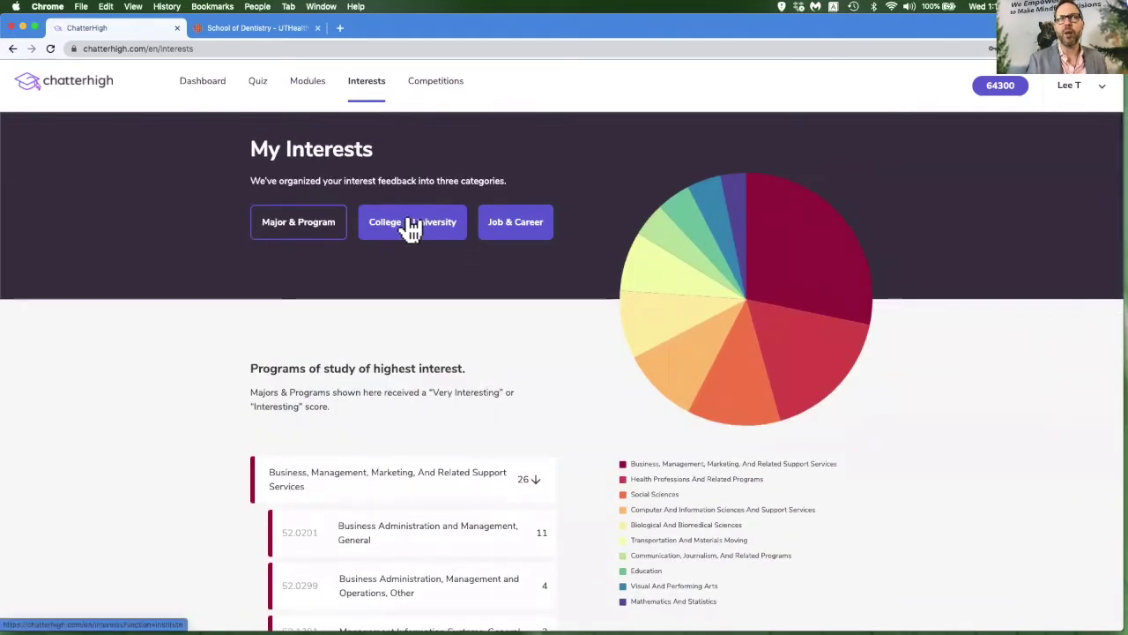
scroll(448, 383, down, 3)
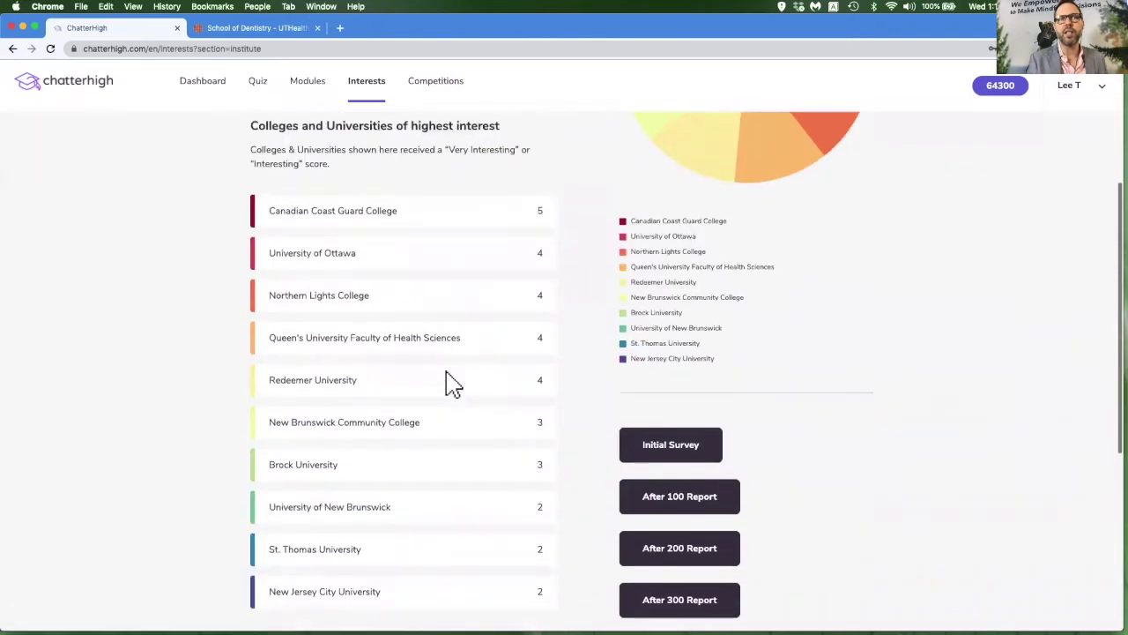
scroll(446, 359, up, 3)
Step: Show job interests, expanding natural and applied sciences and computer and information systems professionals
click(501, 227)
scroll(571, 388, down, 1)
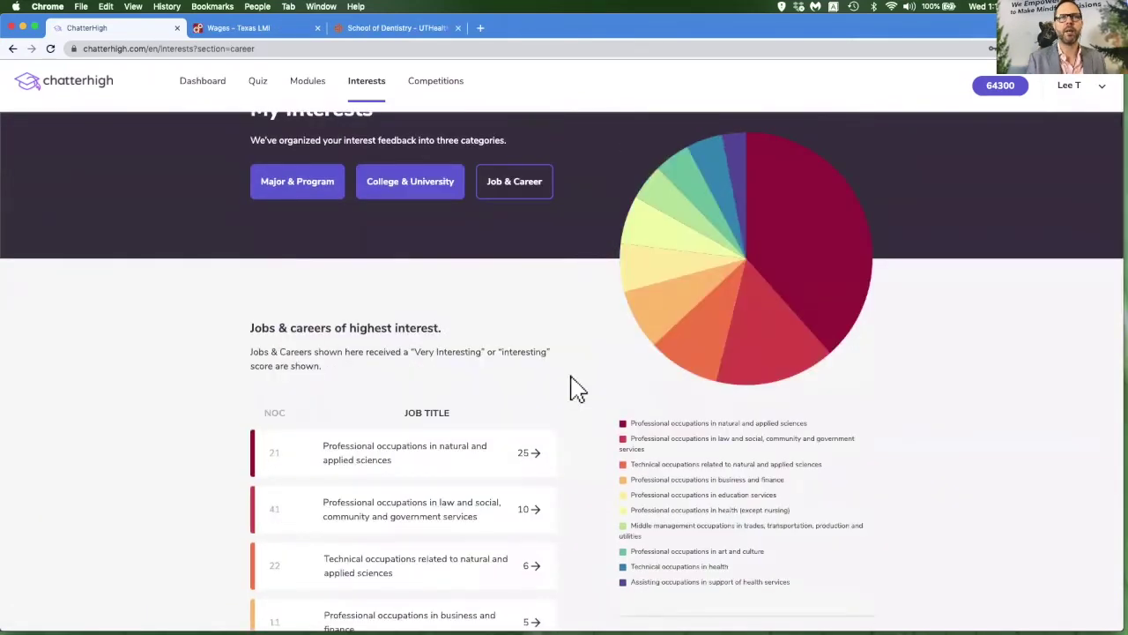
click(534, 455)
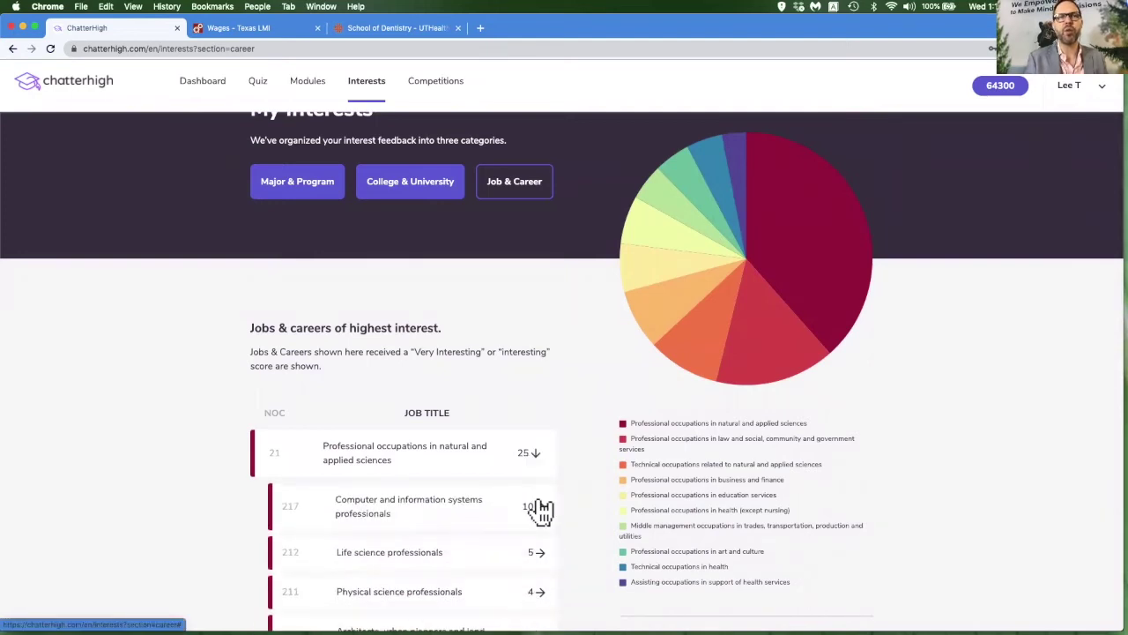
click(539, 508)
scroll(540, 510, down, 4)
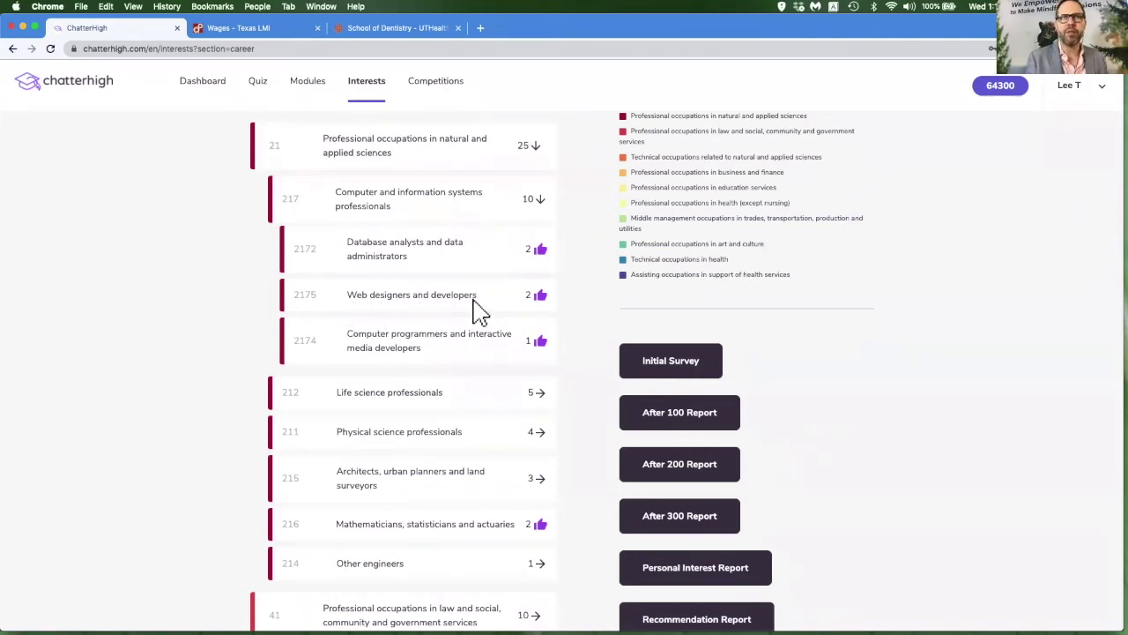
scroll(476, 308, down, 15)
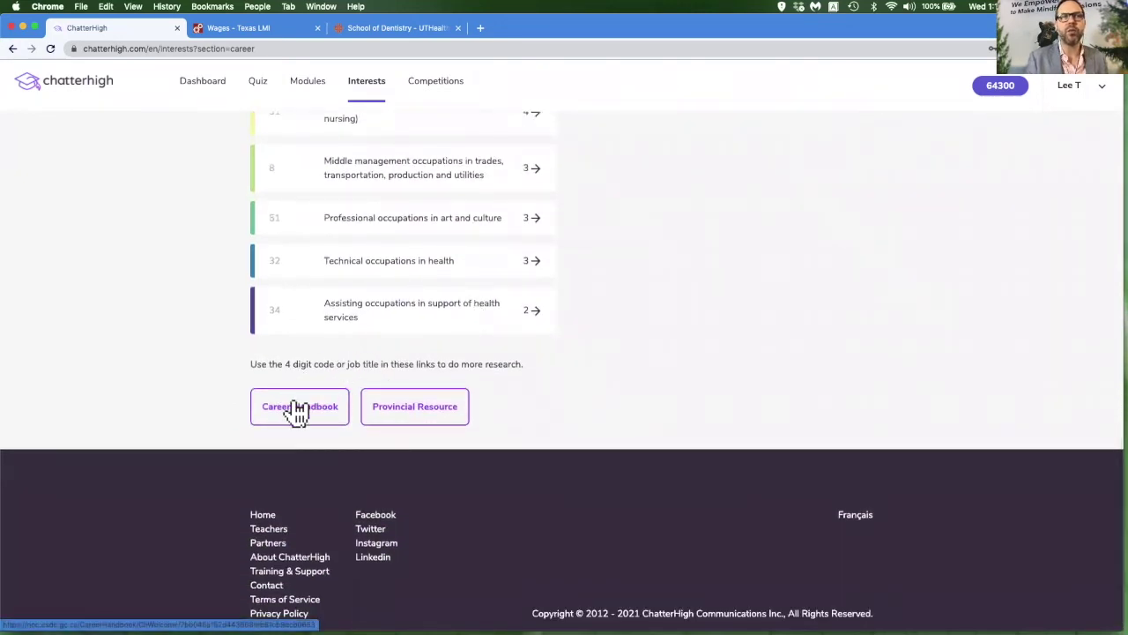
Step: Look up the Web designers and developers (NOC 2175) profile on WorkBC
click(396, 412)
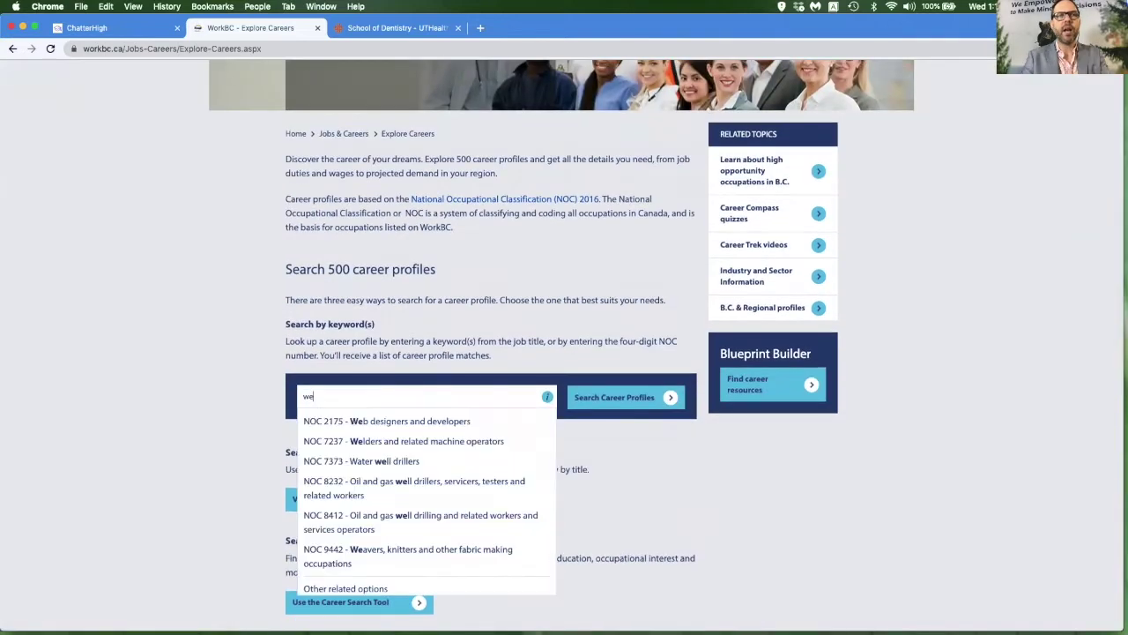
text(b)
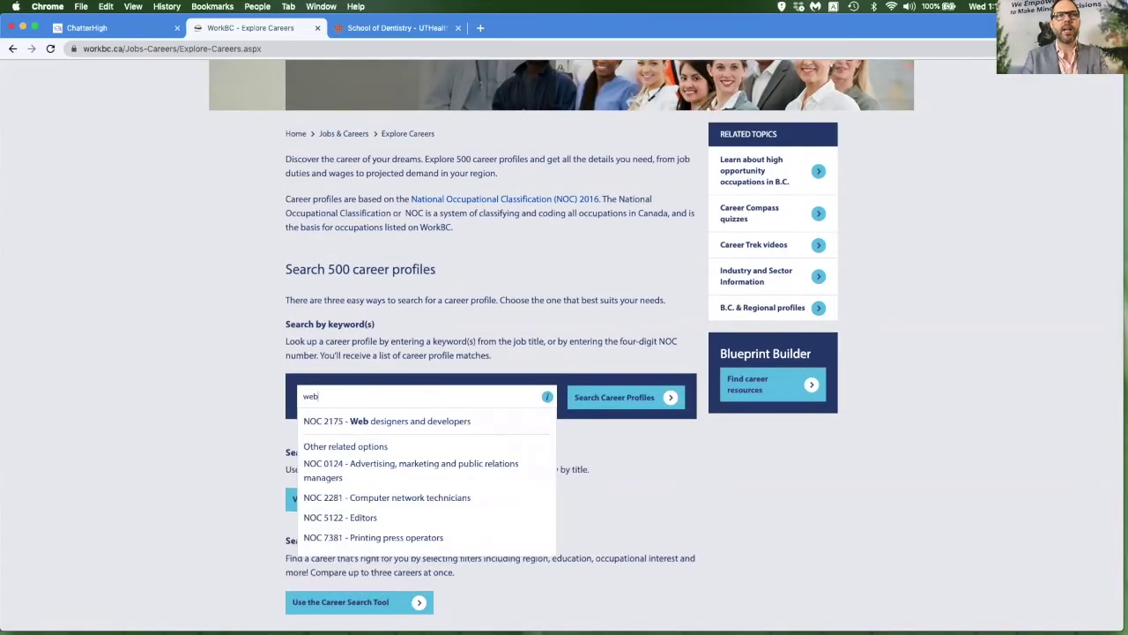
click(379, 421)
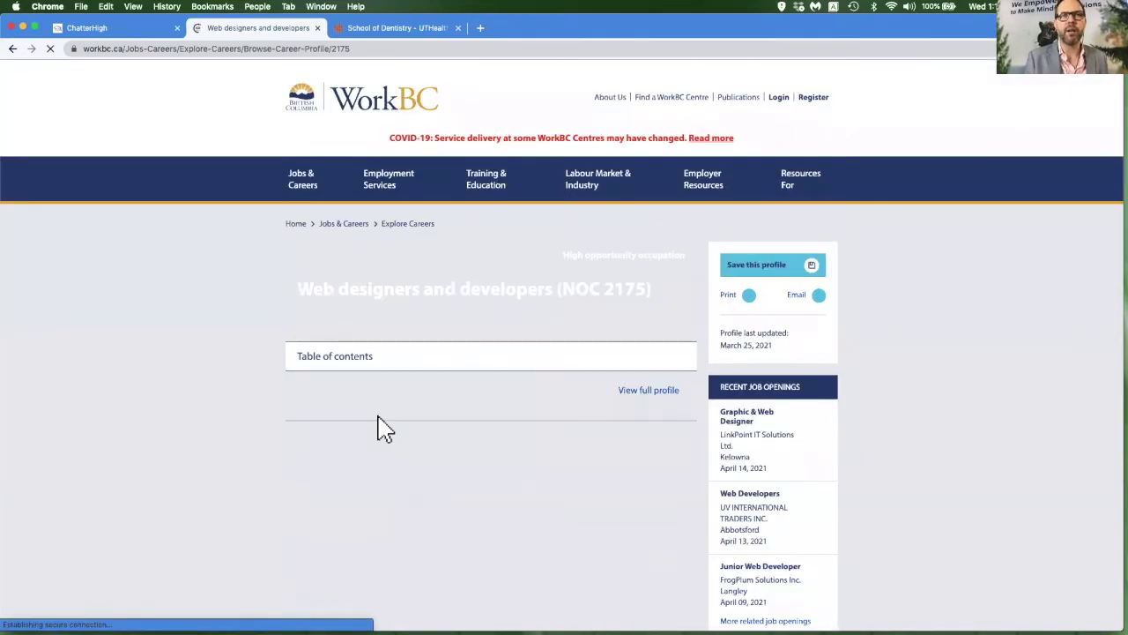
scroll(379, 429, down, 5)
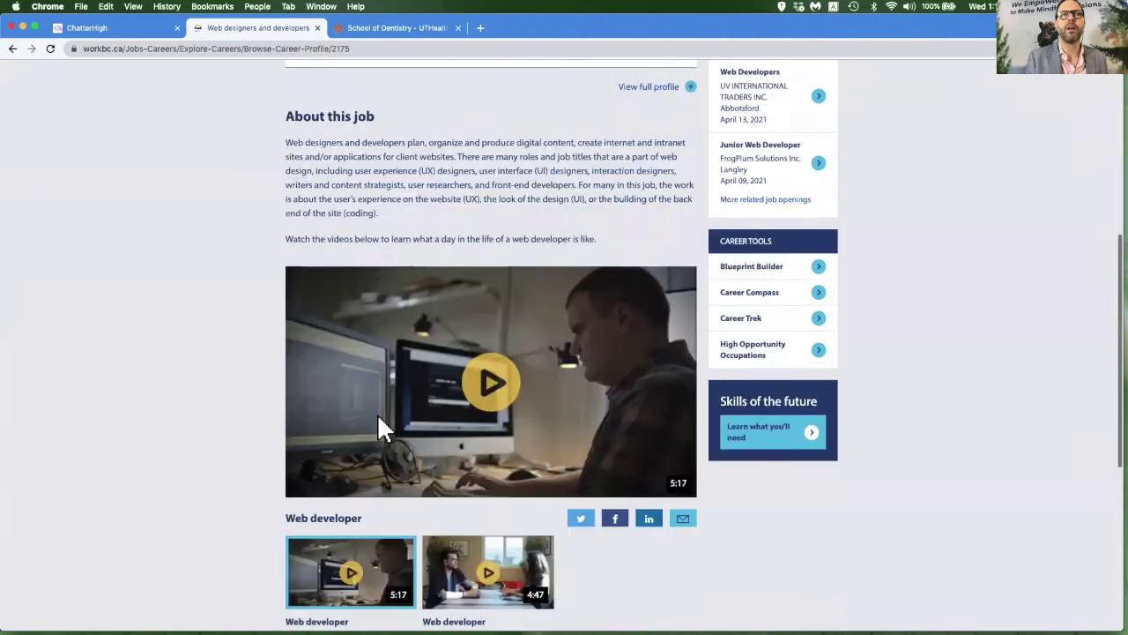
scroll(380, 423, down, 5)
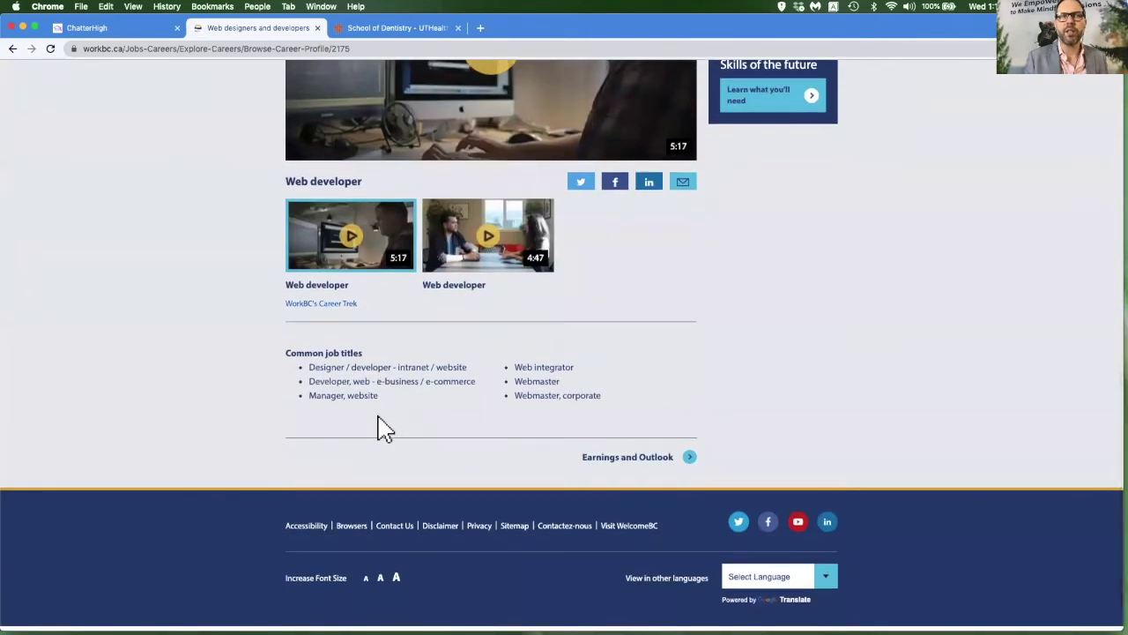
scroll(381, 429, down, 1)
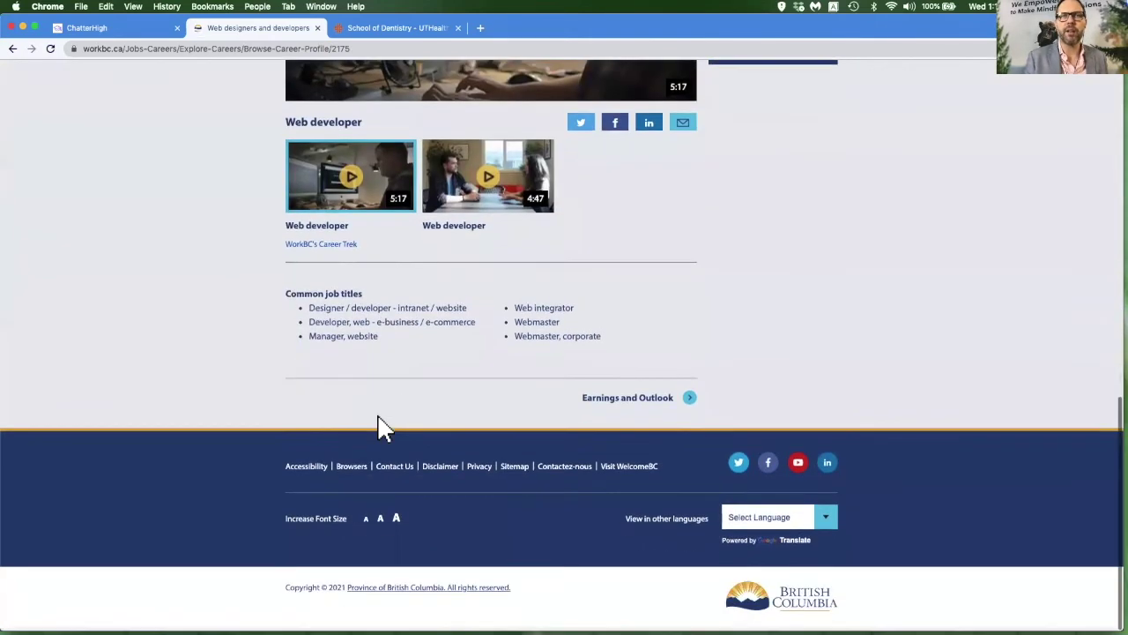
Step: Read the profile's Earnings and Outlook section, then return to ChatterHigh's interests page
click(622, 405)
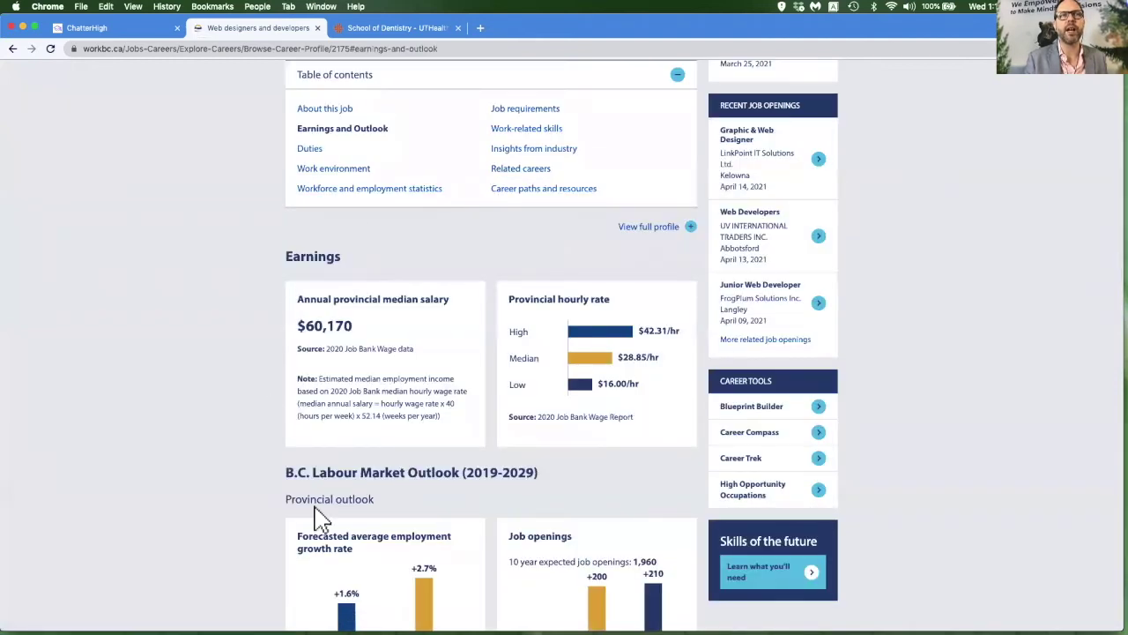
scroll(622, 443, down, 10)
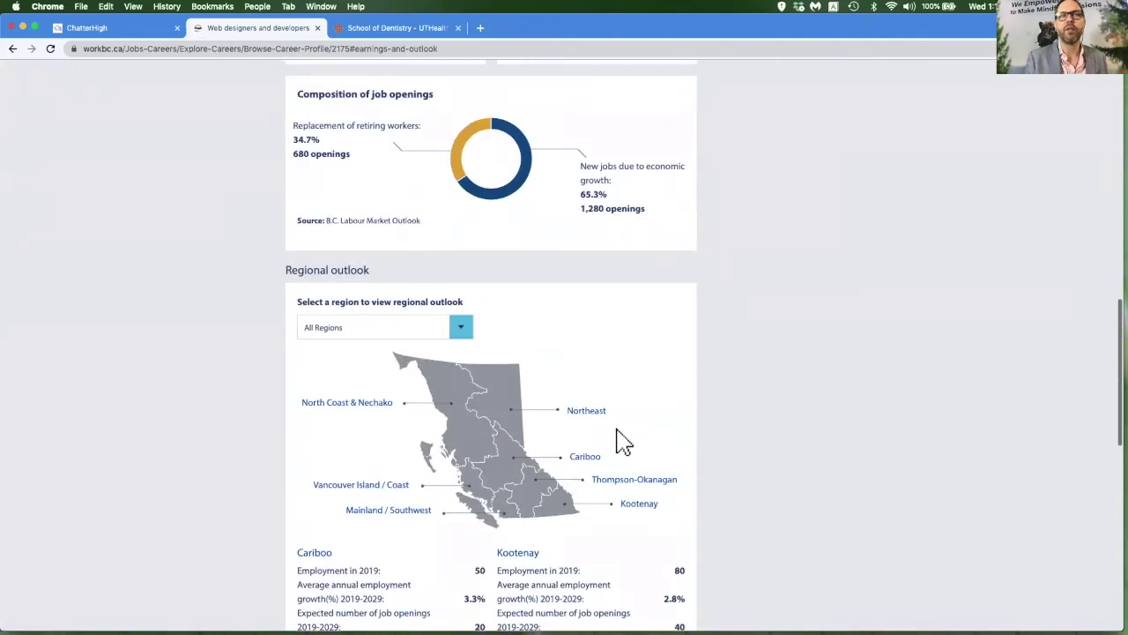
scroll(619, 443, down, 3)
key(ctrl+shift+Tab)
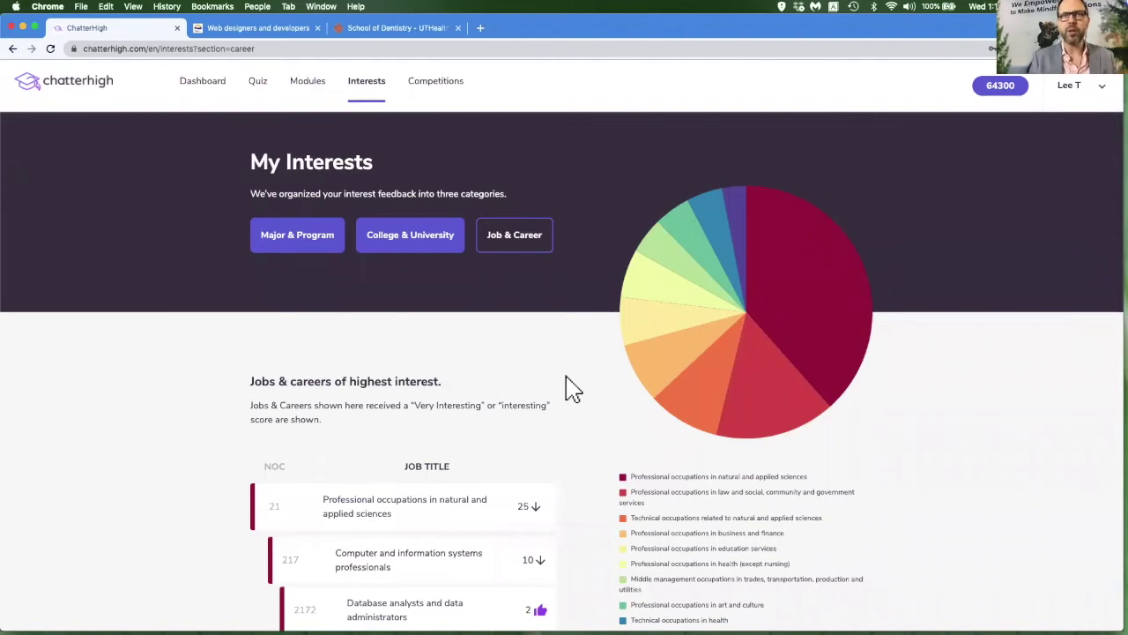
Step: Review the filled-in answers of the After 100 Report check-in form
scroll(571, 388, down, 5)
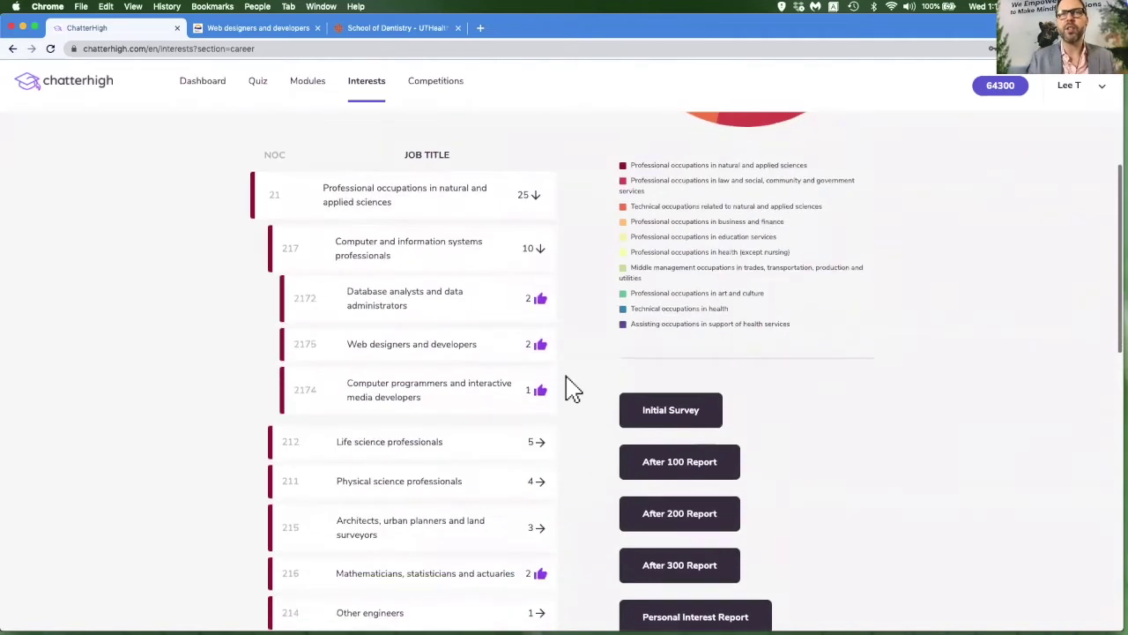
click(668, 467)
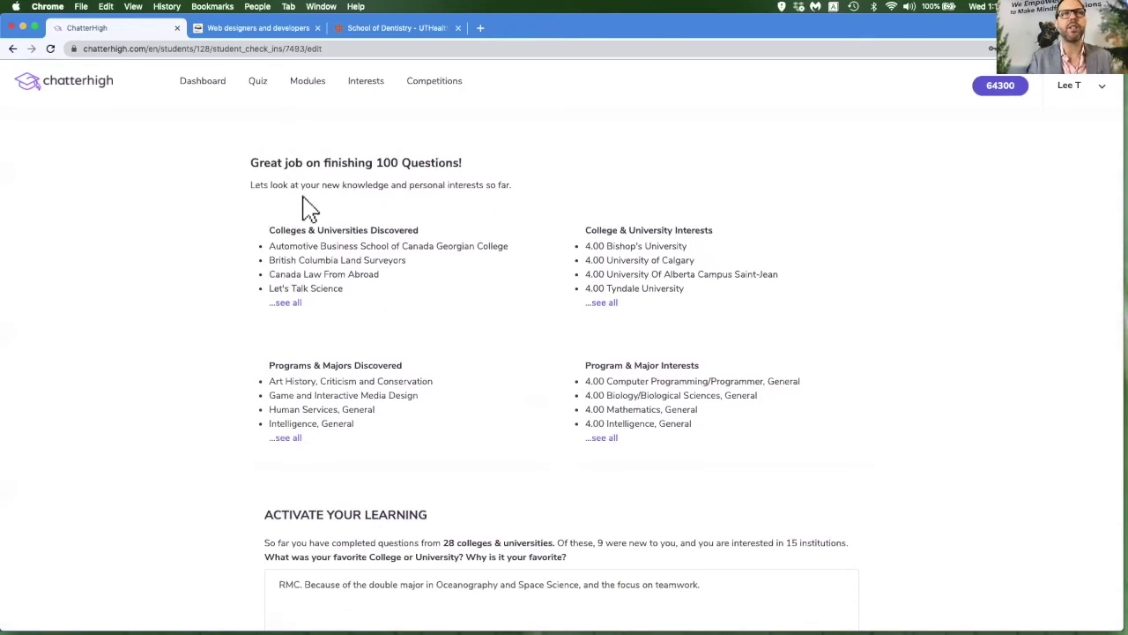
scroll(388, 290, down, 3)
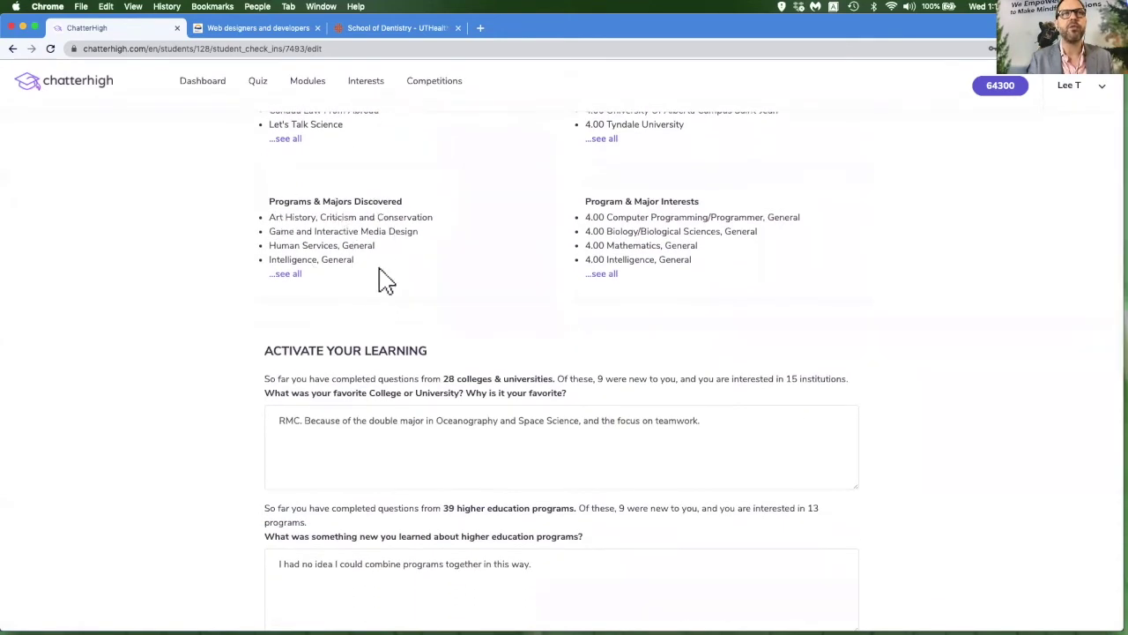
scroll(386, 280, down, 3)
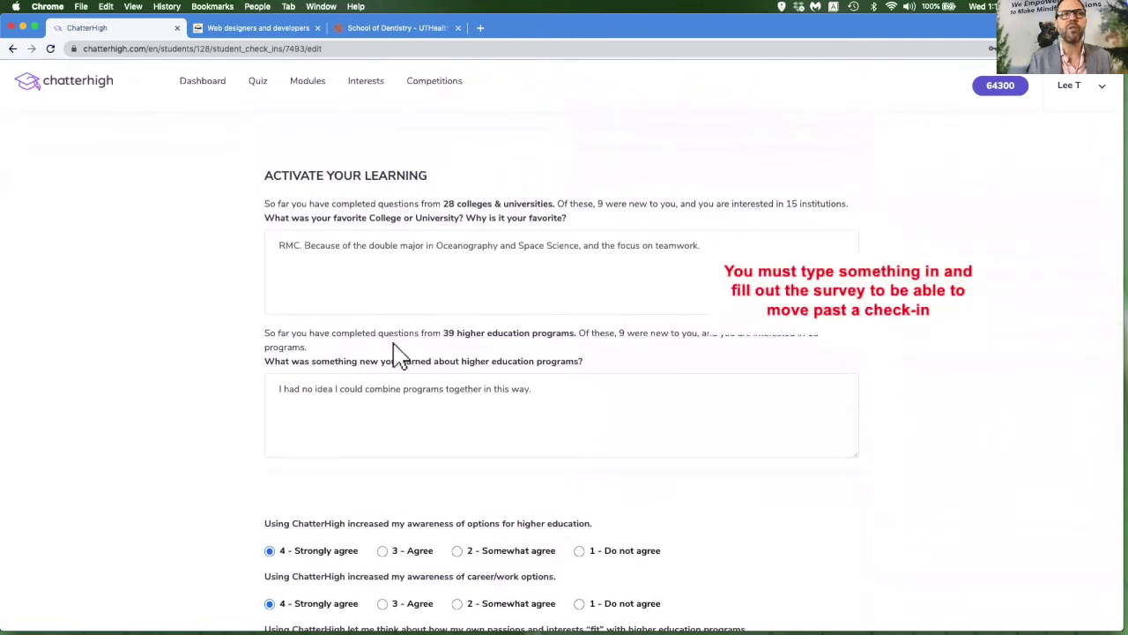
scroll(399, 354, down, 4)
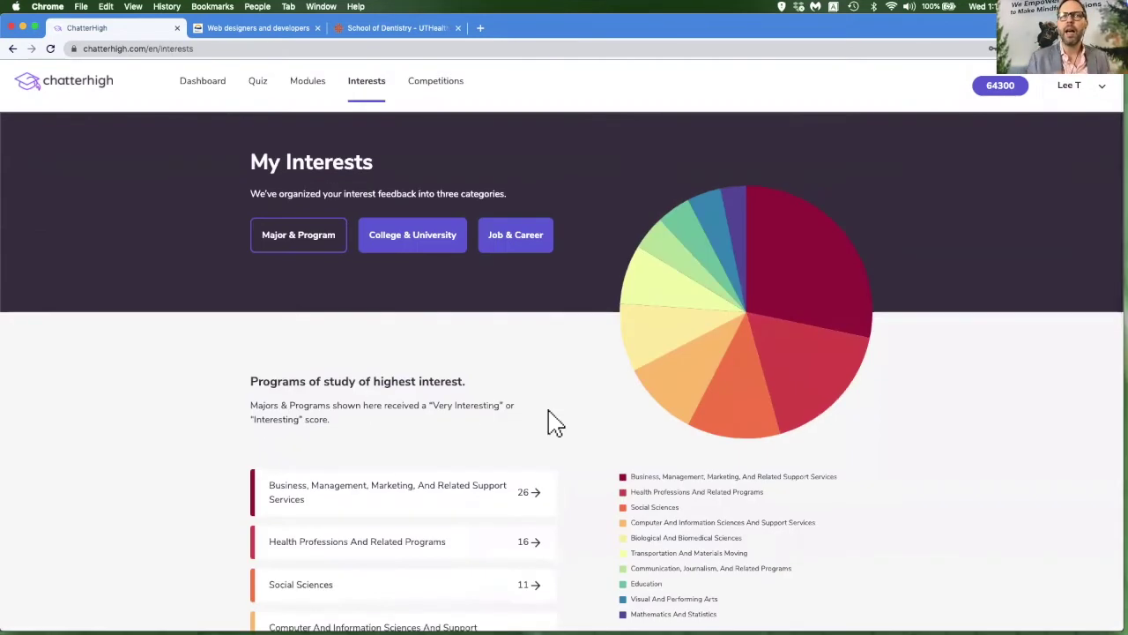
Step: Build the recommendation report on Biological and biomedical sciences
scroll(554, 423, down, 10)
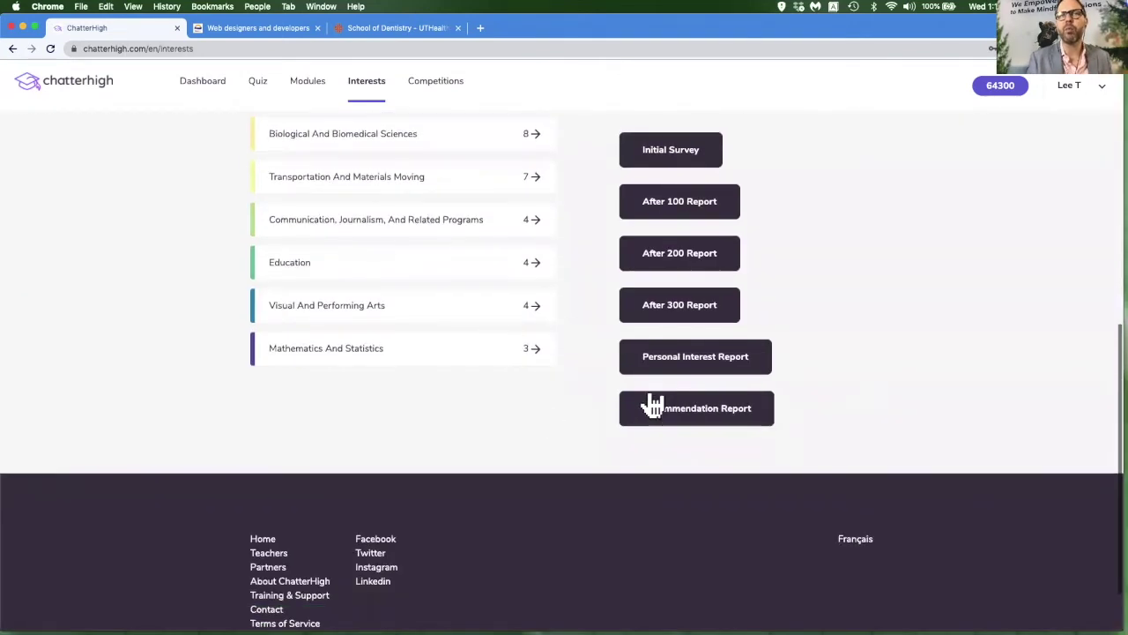
click(687, 414)
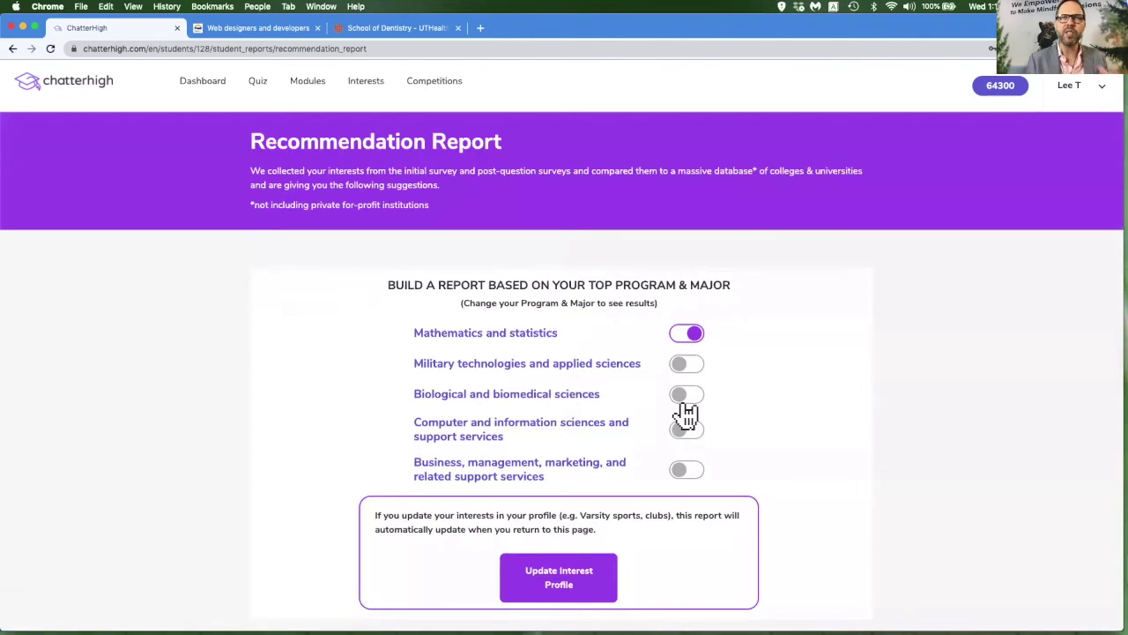
click(694, 397)
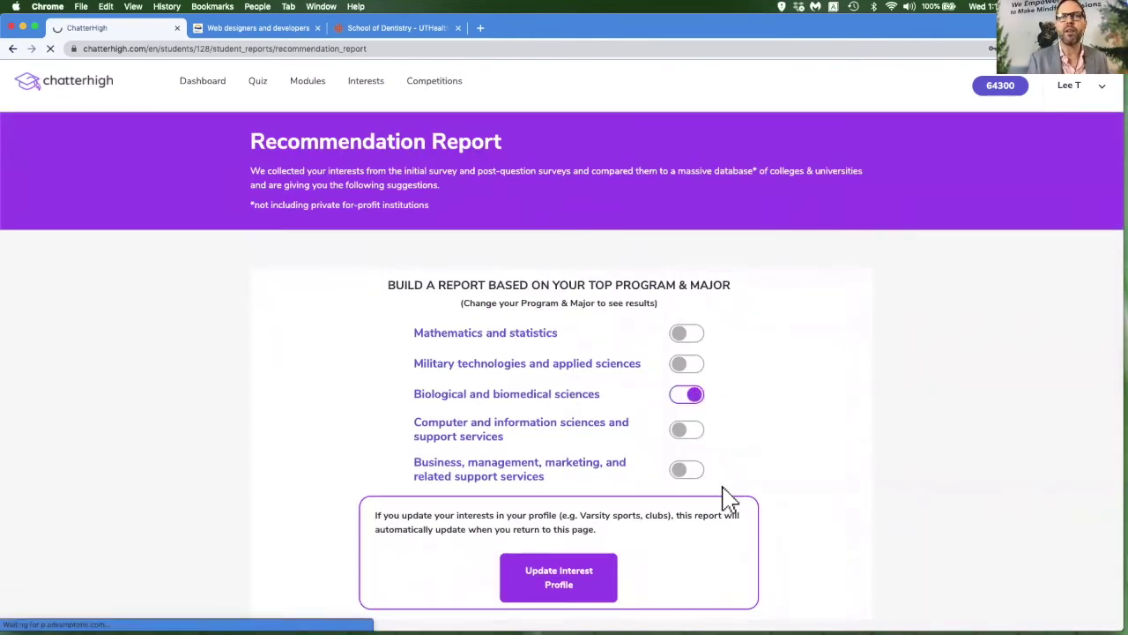
scroll(728, 499, down, 5)
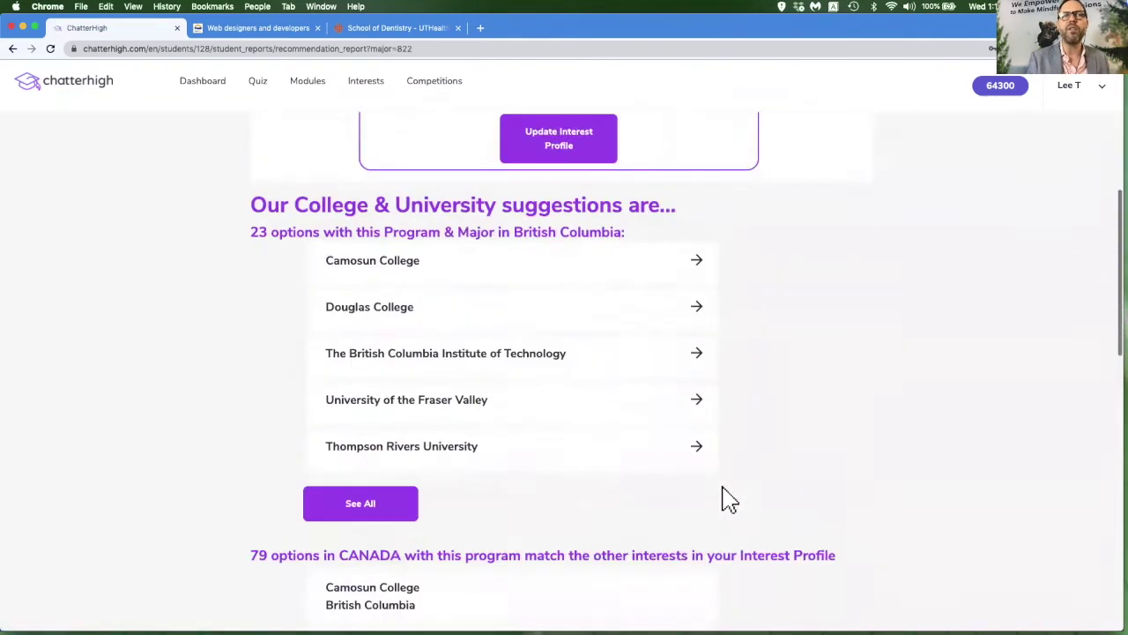
scroll(728, 500, down, 1)
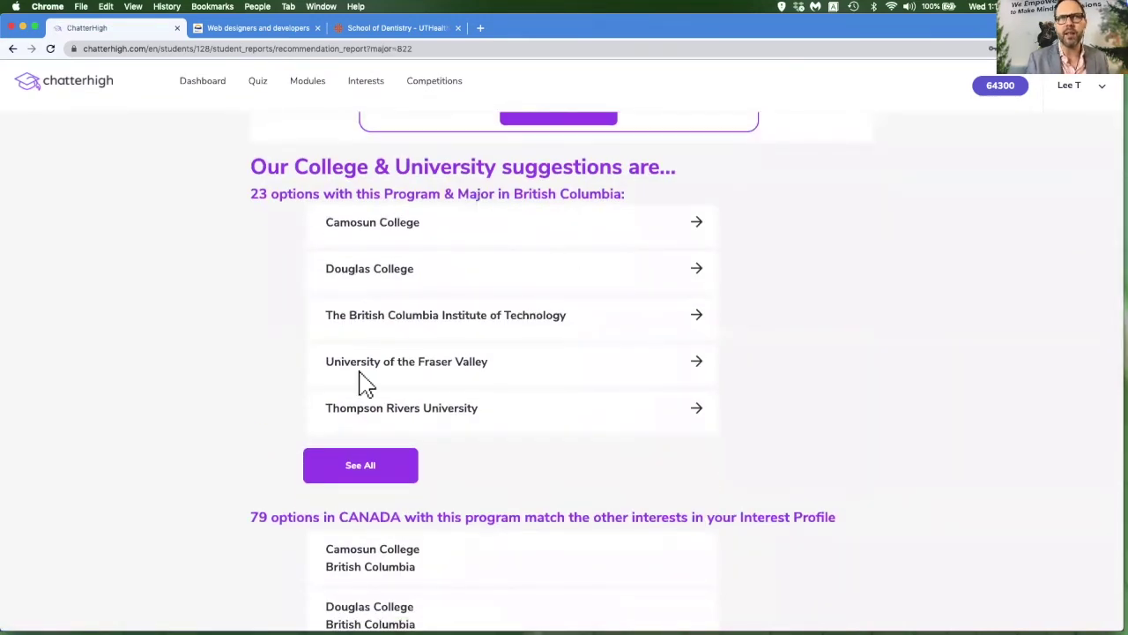
Step: Expand Camosun College's row to see which interests it matches
click(387, 231)
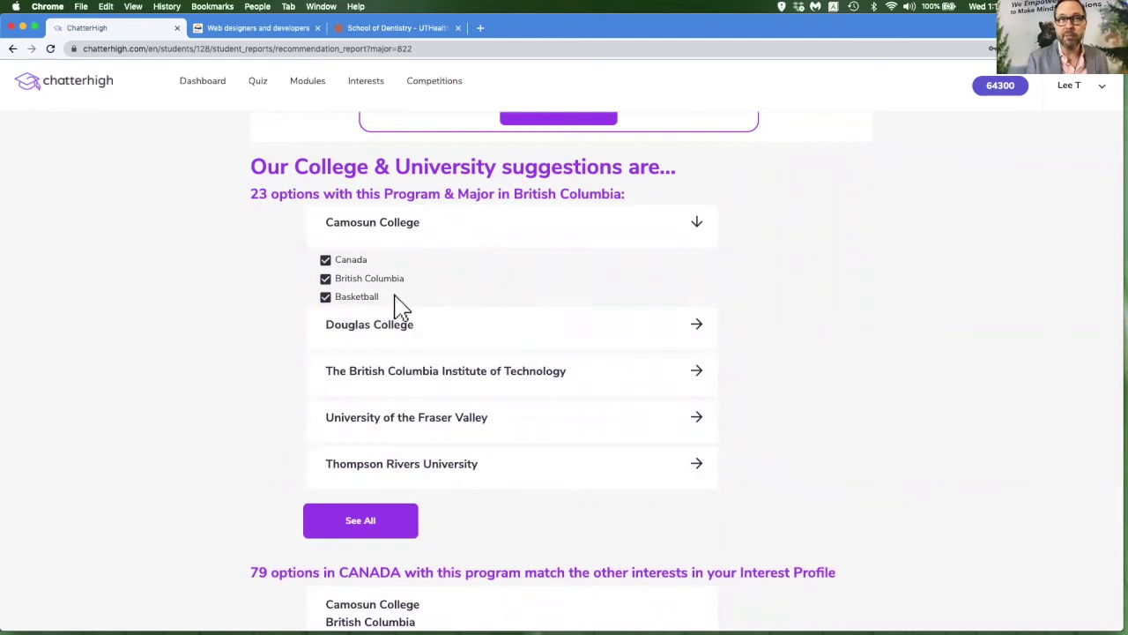
scroll(396, 308, up, 3)
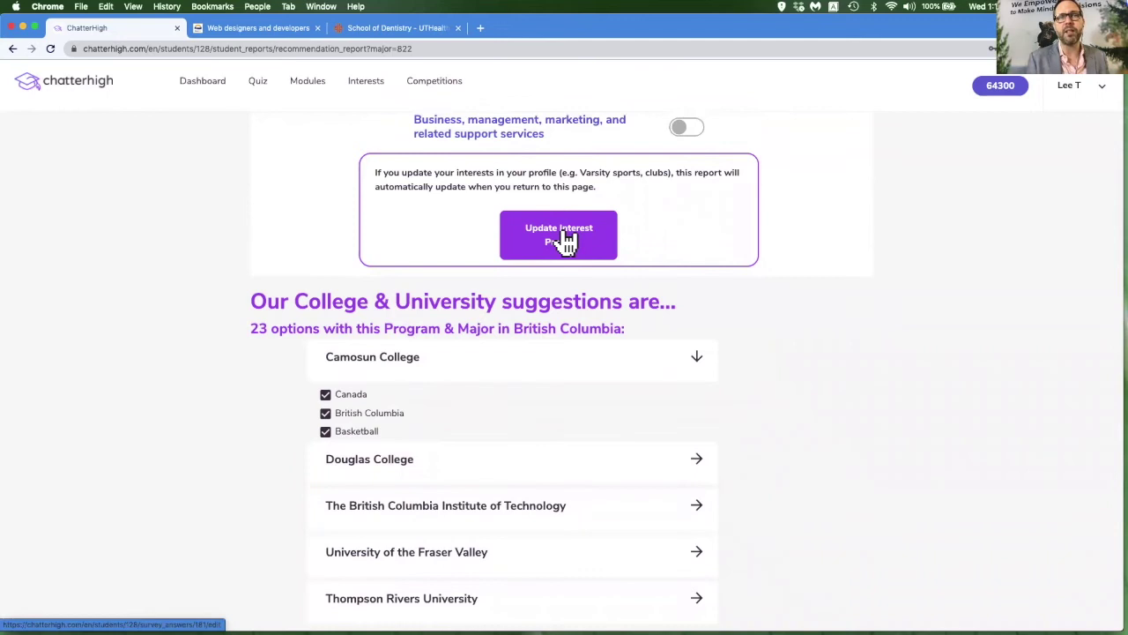
scroll(564, 242, down, 3)
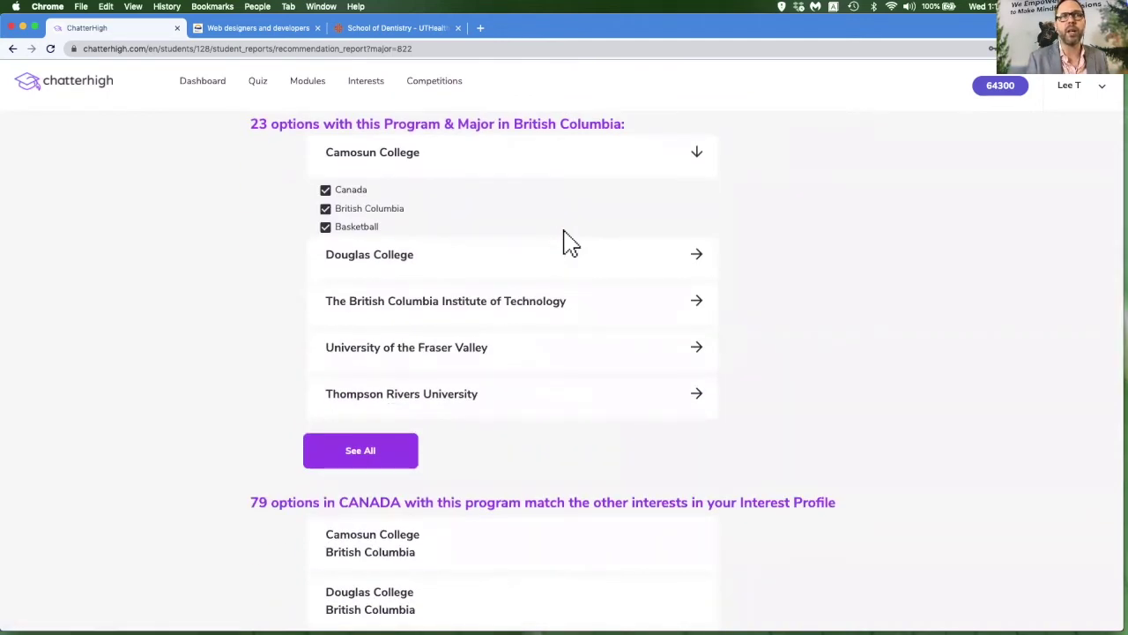
scroll(566, 242, down, 1)
scroll(565, 235, down, 3)
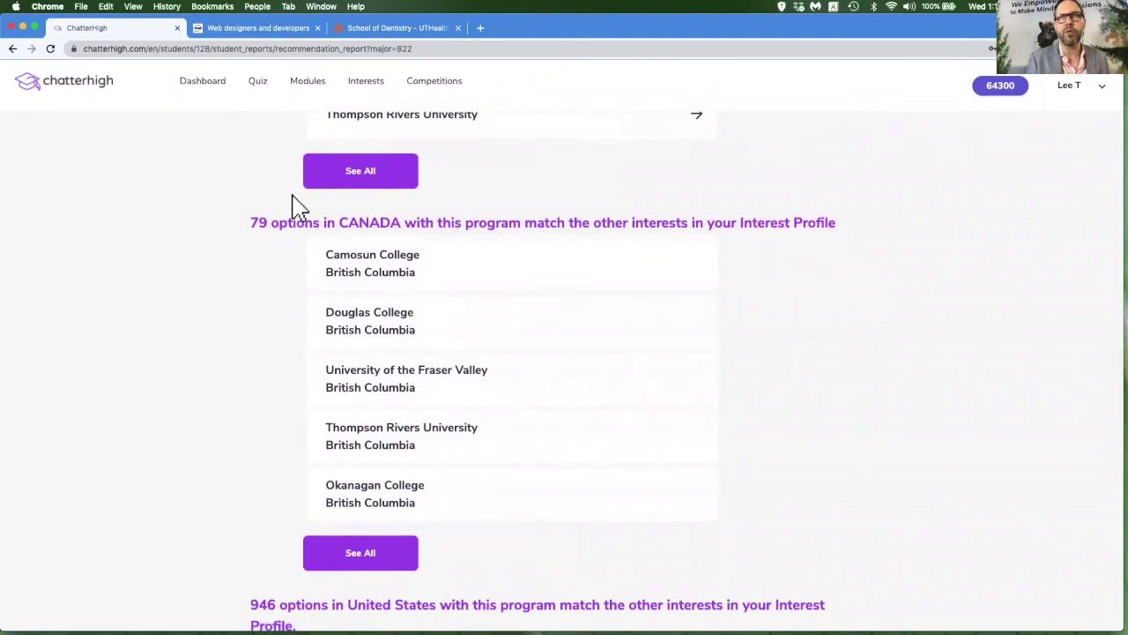
scroll(298, 208, down, 5)
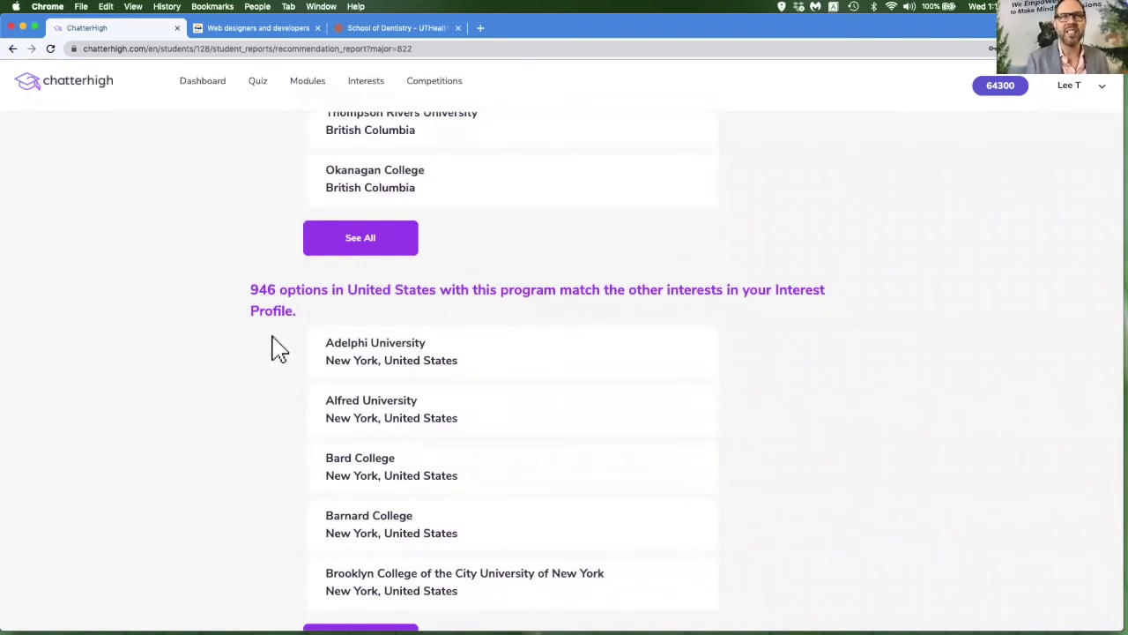
scroll(276, 348, up, 13)
scroll(278, 346, up, 4)
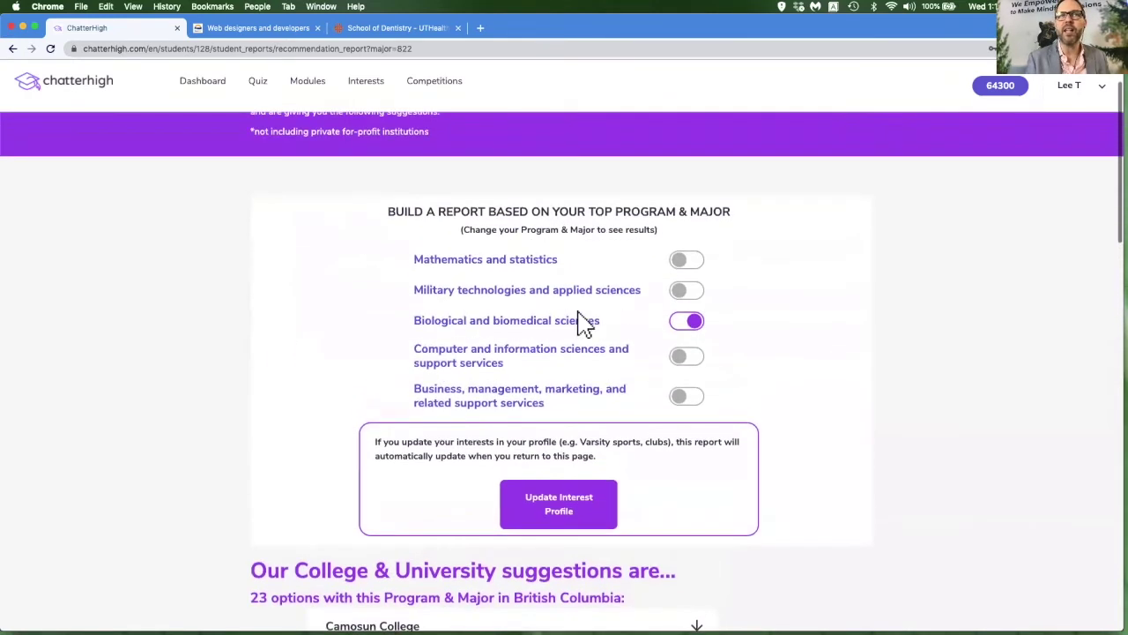
Step: Rebase the report on Military technologies and applied sciences, listing Abertay University and 21 US options
click(688, 292)
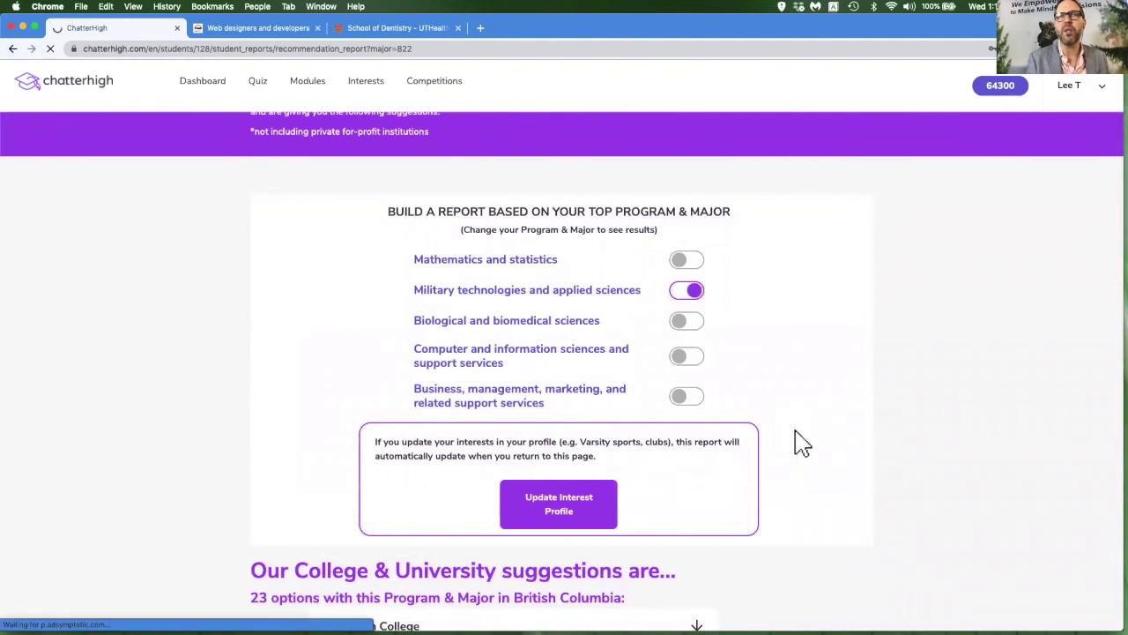
scroll(797, 443, down, 9)
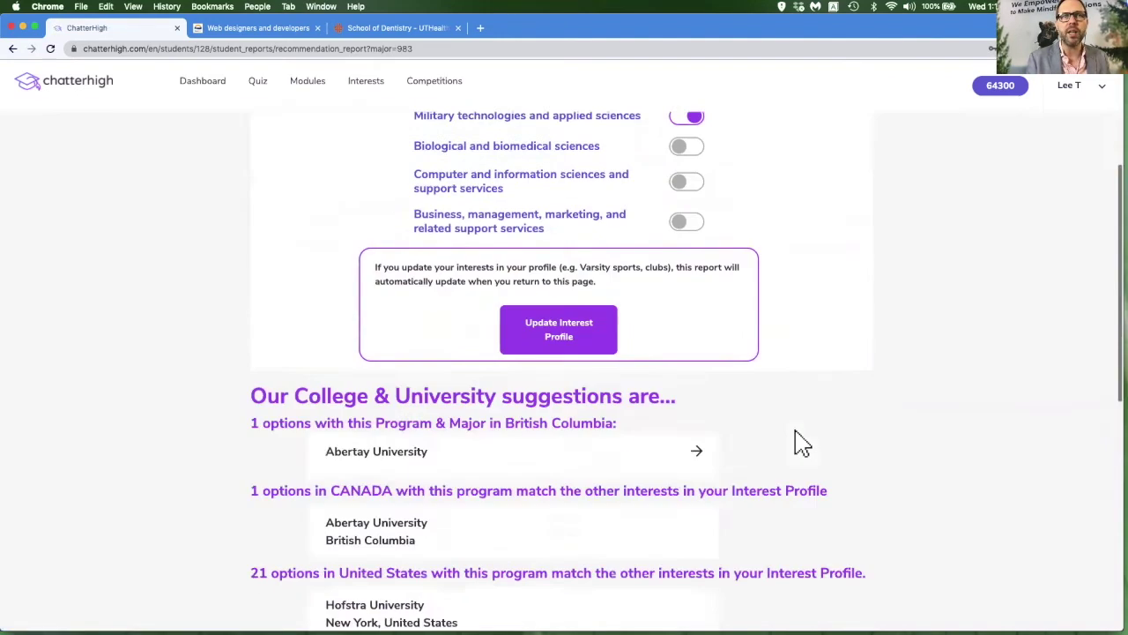
scroll(798, 443, up, 3)
scroll(798, 443, down, 2)
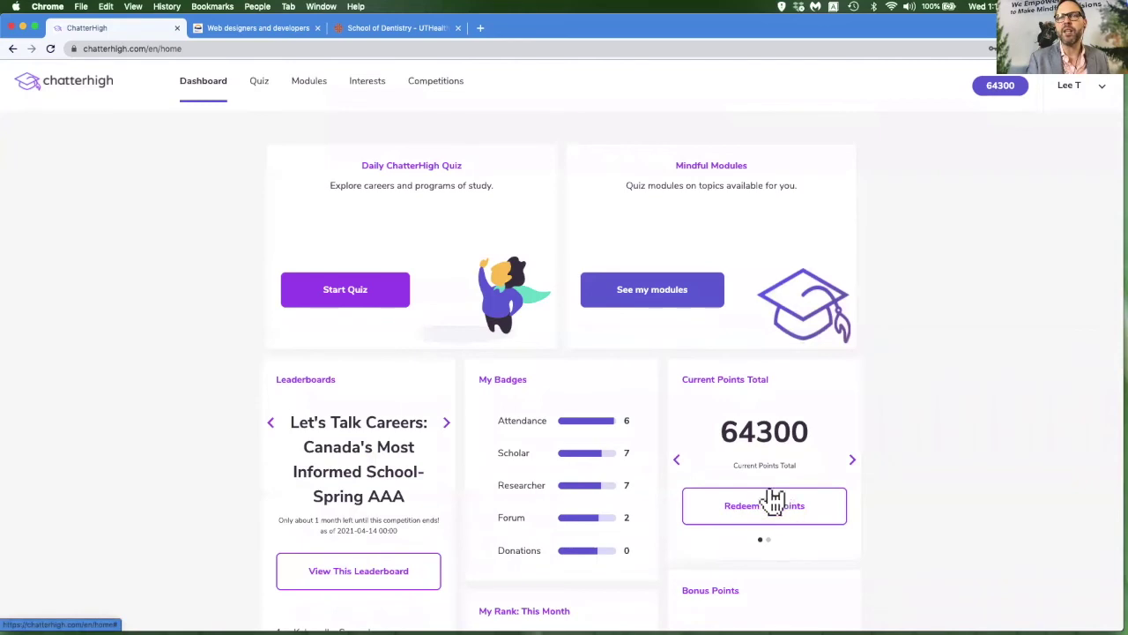
Step: Browse the draws points can be spent on, then bring back the Enter a Draw / Support a Charity choices
click(1003, 92)
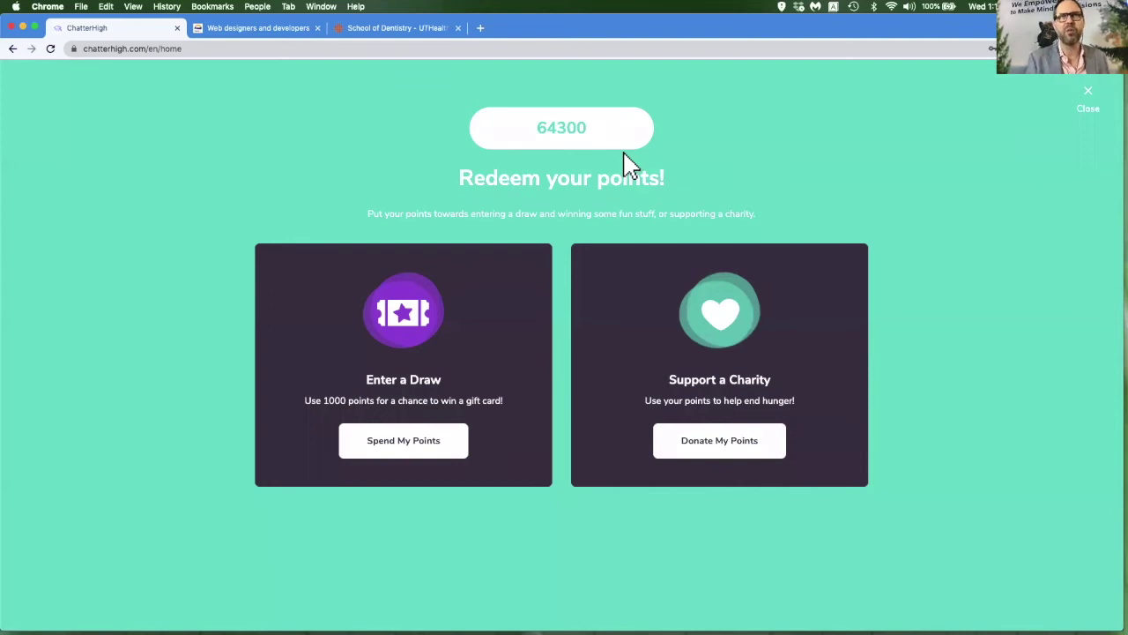
click(393, 447)
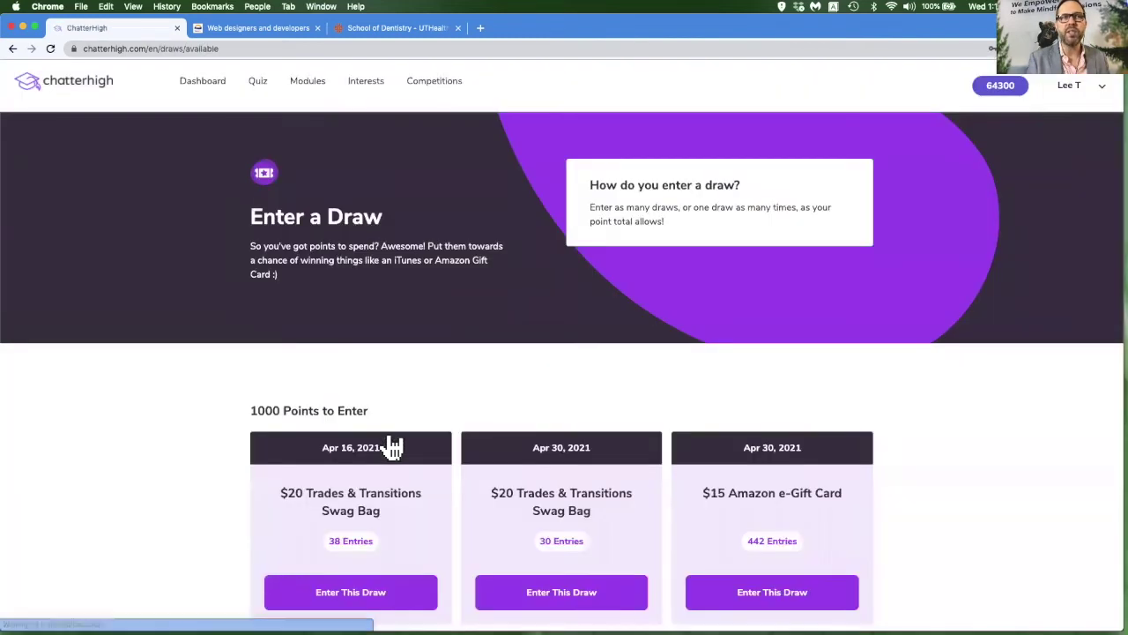
scroll(391, 446, down, 3)
drag(251, 226, 359, 260)
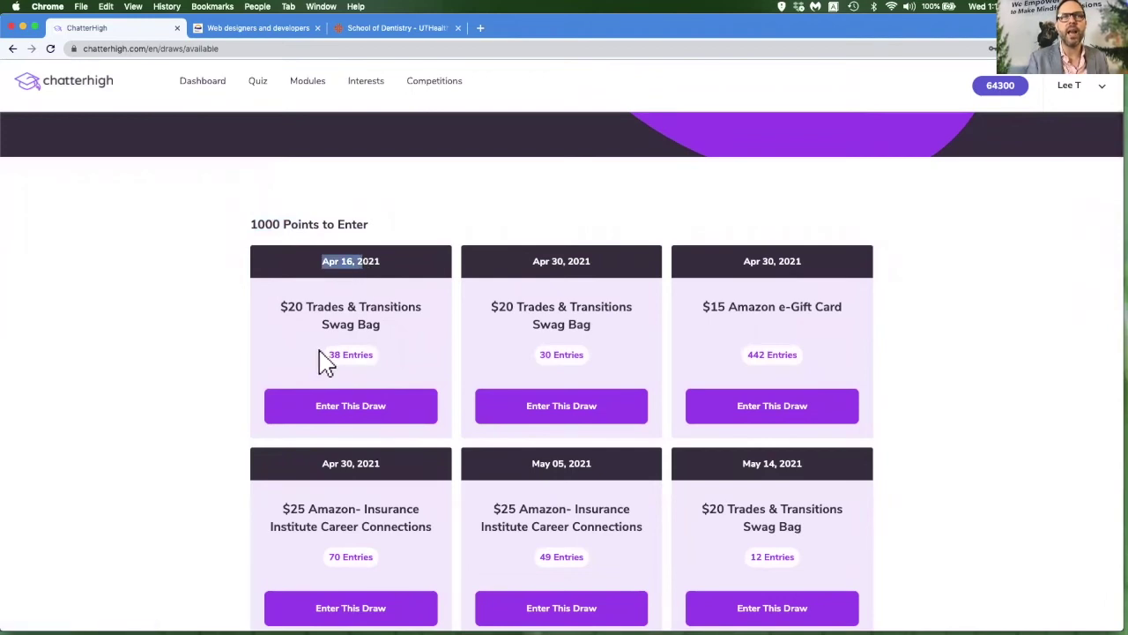
scroll(357, 369, down, 3)
scroll(352, 365, down, 5)
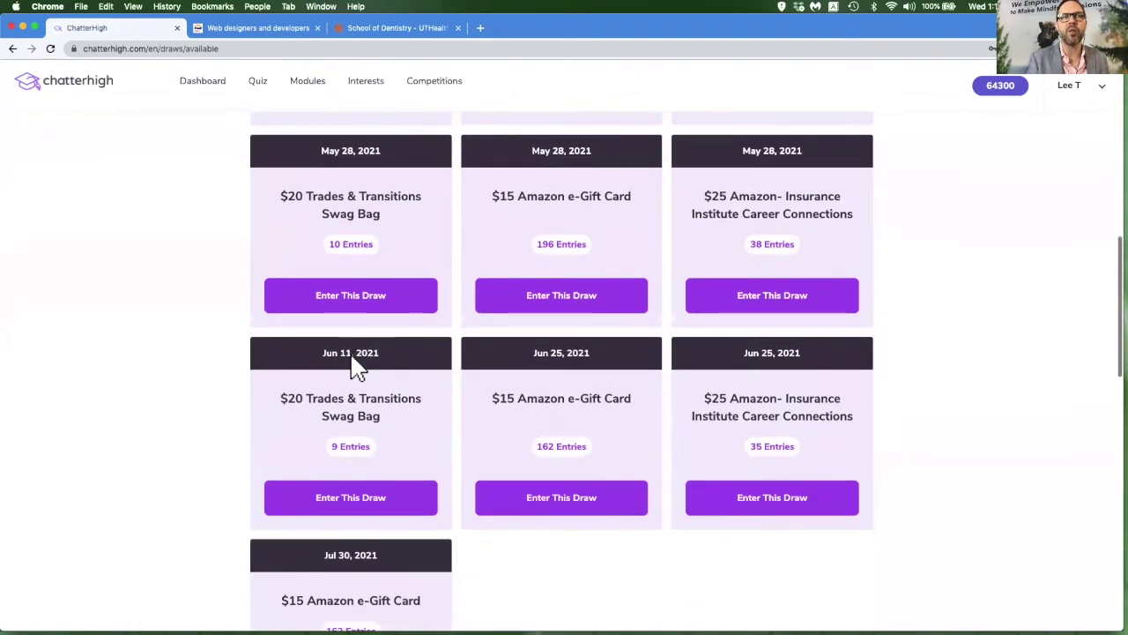
click(994, 96)
Step: Enter 3000 points in the donation calculator, which values them at $0.26
click(994, 95)
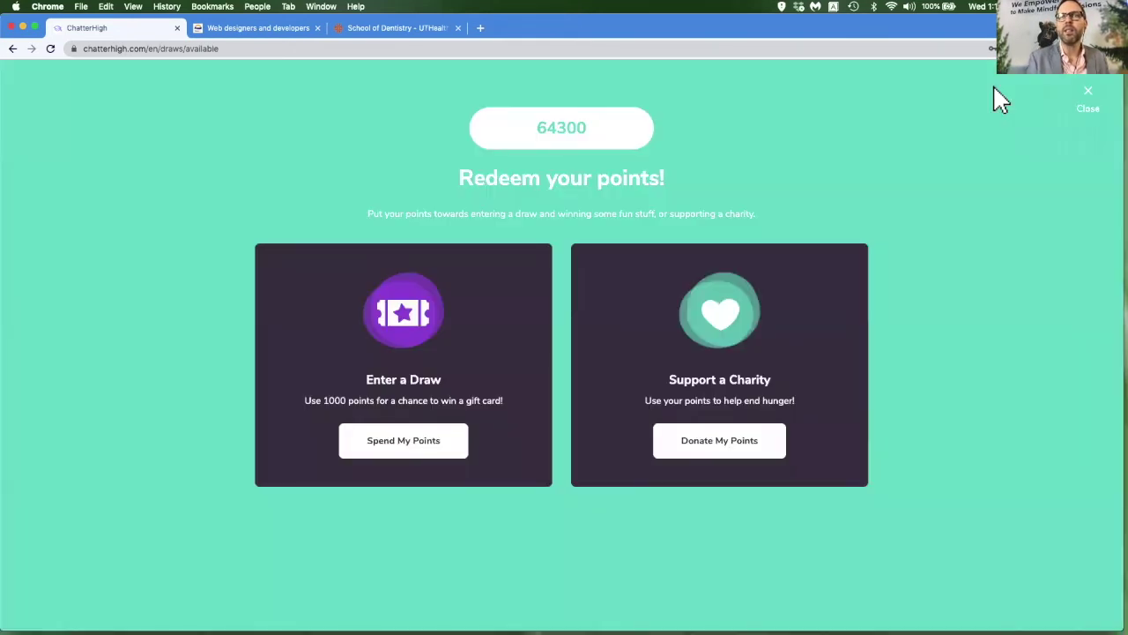
click(696, 445)
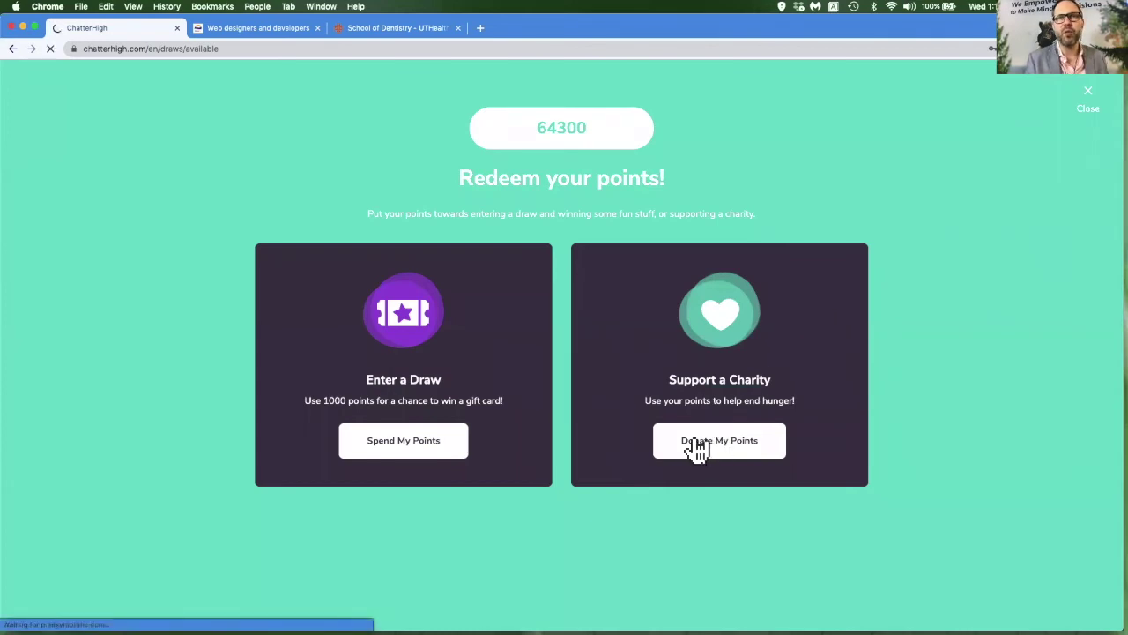
scroll(692, 449, down, 3)
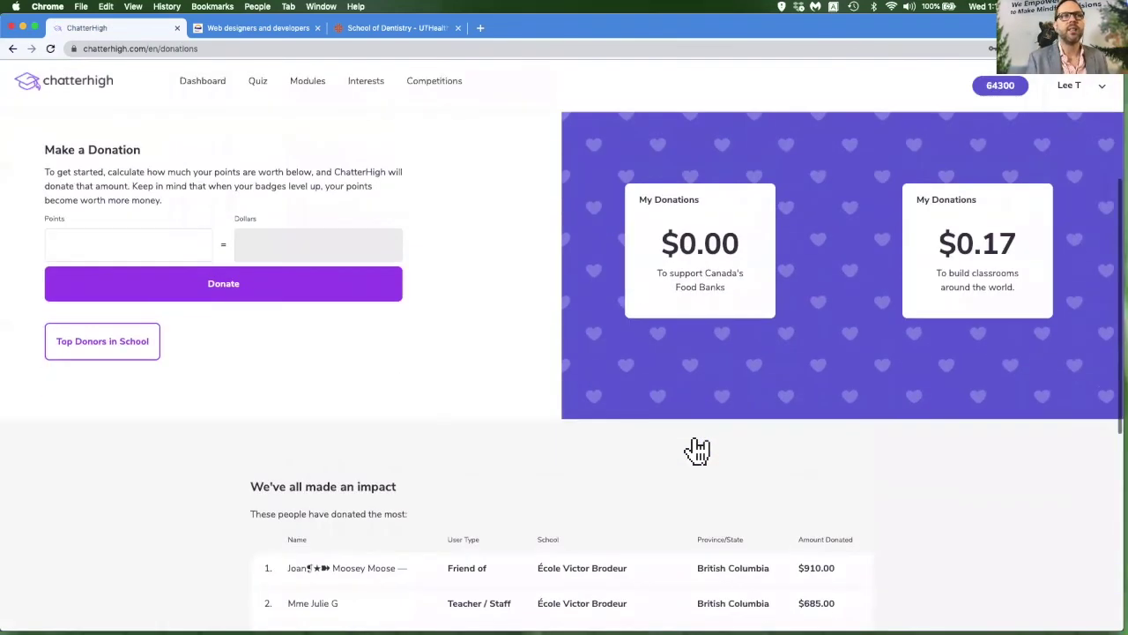
click(106, 241)
text(3000)
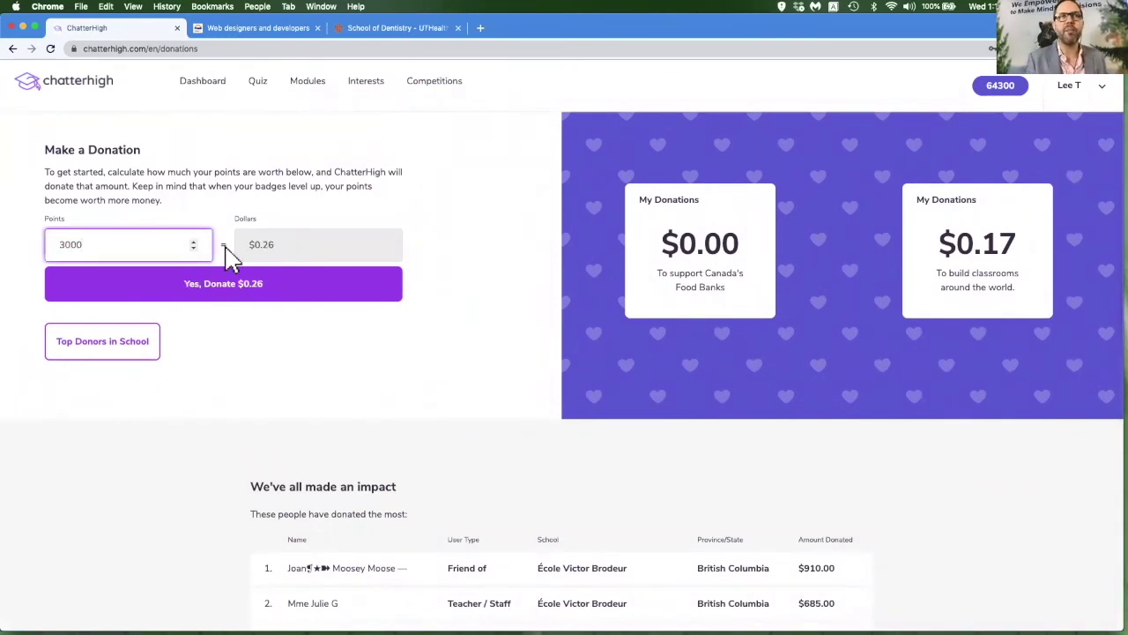
Step: View the school's Top Donors list without donating
click(101, 344)
scroll(100, 345, up, 7)
scroll(100, 345, up, 3)
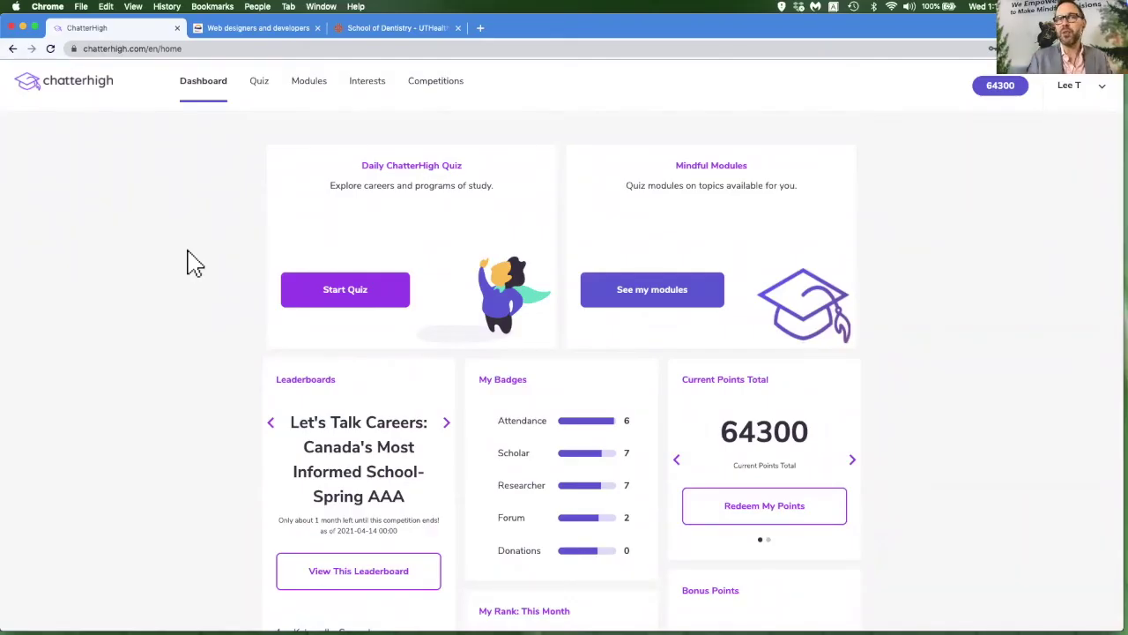
Step: Start the Substance Use 2020-21 module from the Substance Use (Canada) group
click(663, 295)
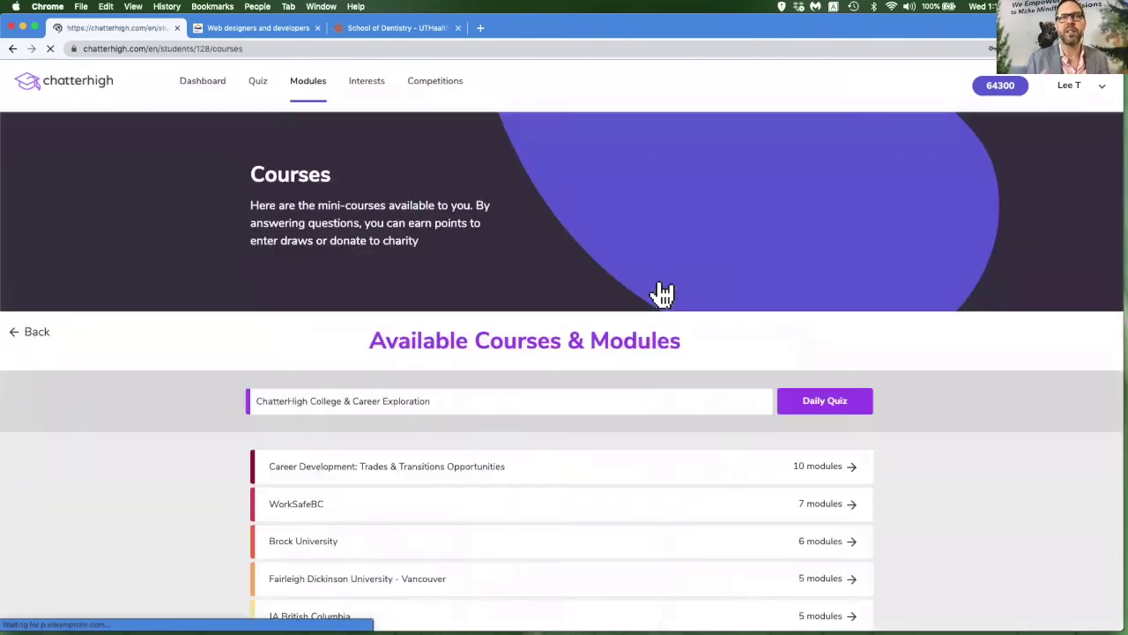
scroll(506, 509, down, 5)
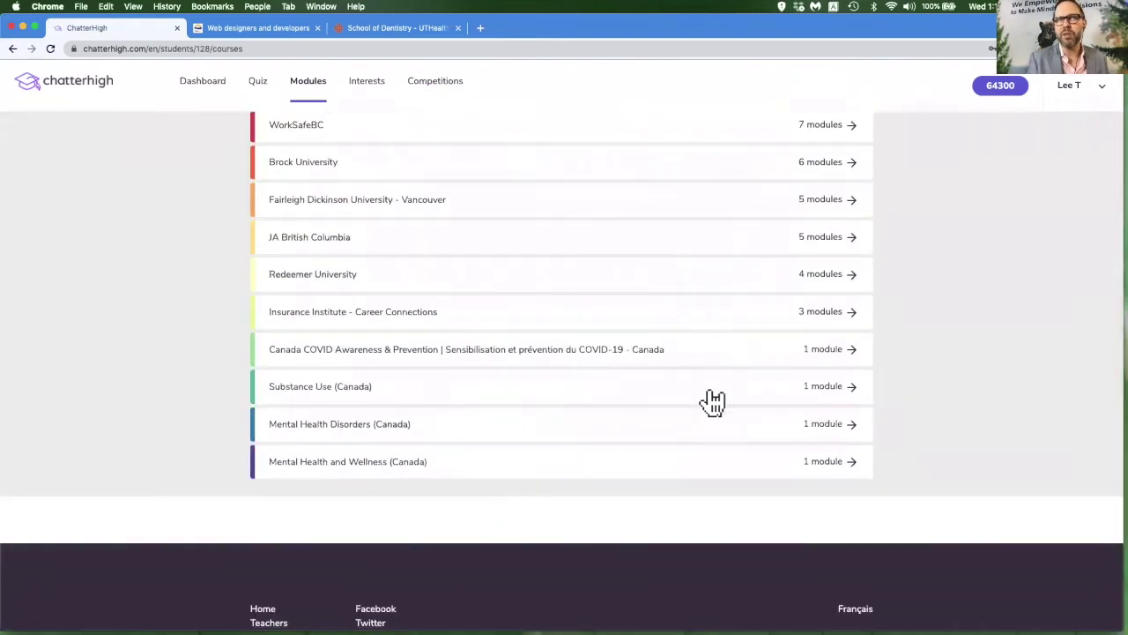
click(851, 392)
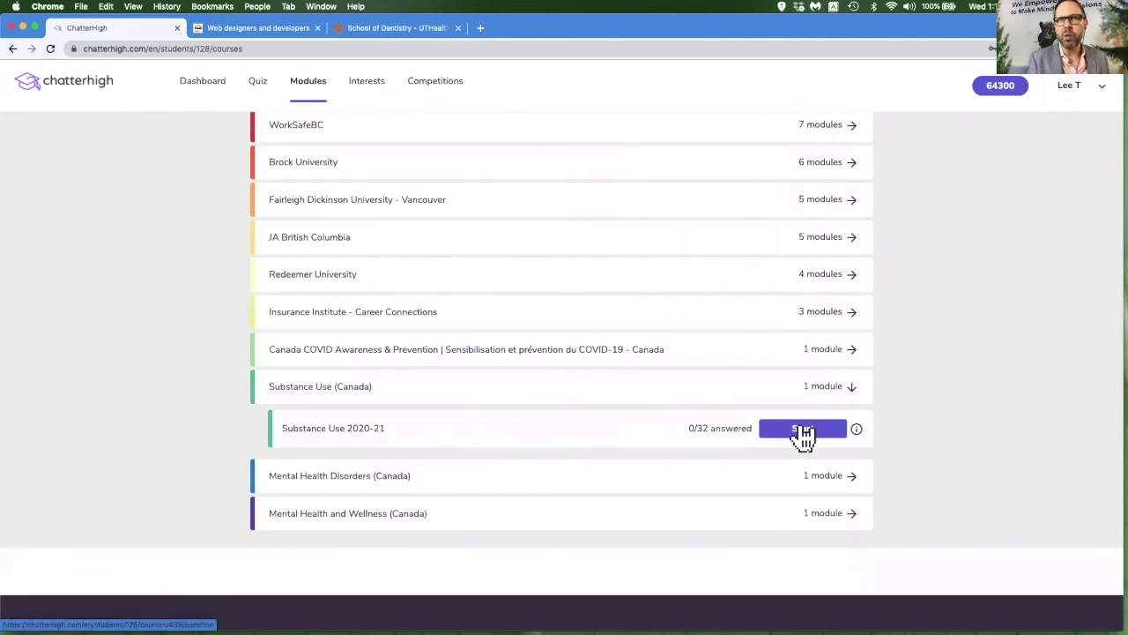
click(804, 432)
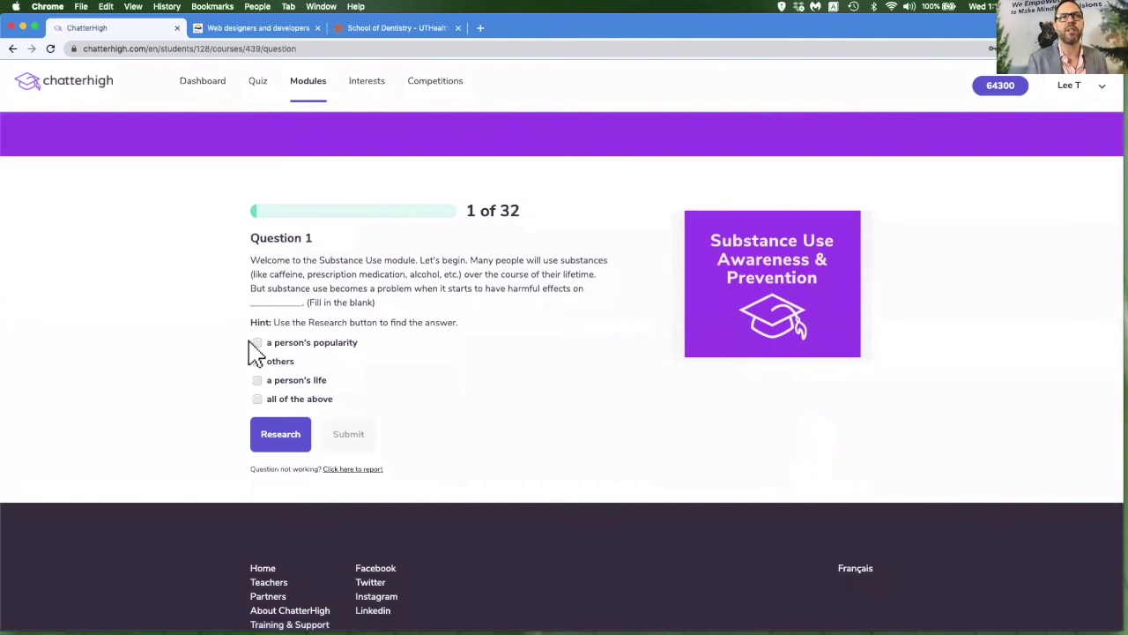
Step: Open the Kids Help Phone 'What is substance use?' research article, then return to ChatterHigh
click(274, 432)
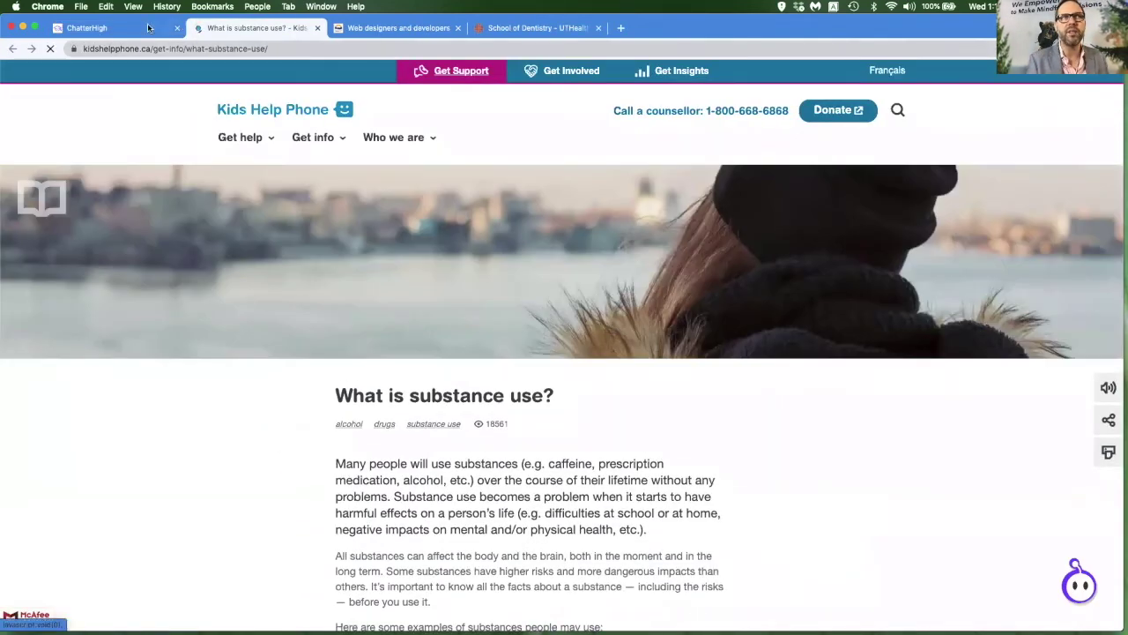
click(107, 29)
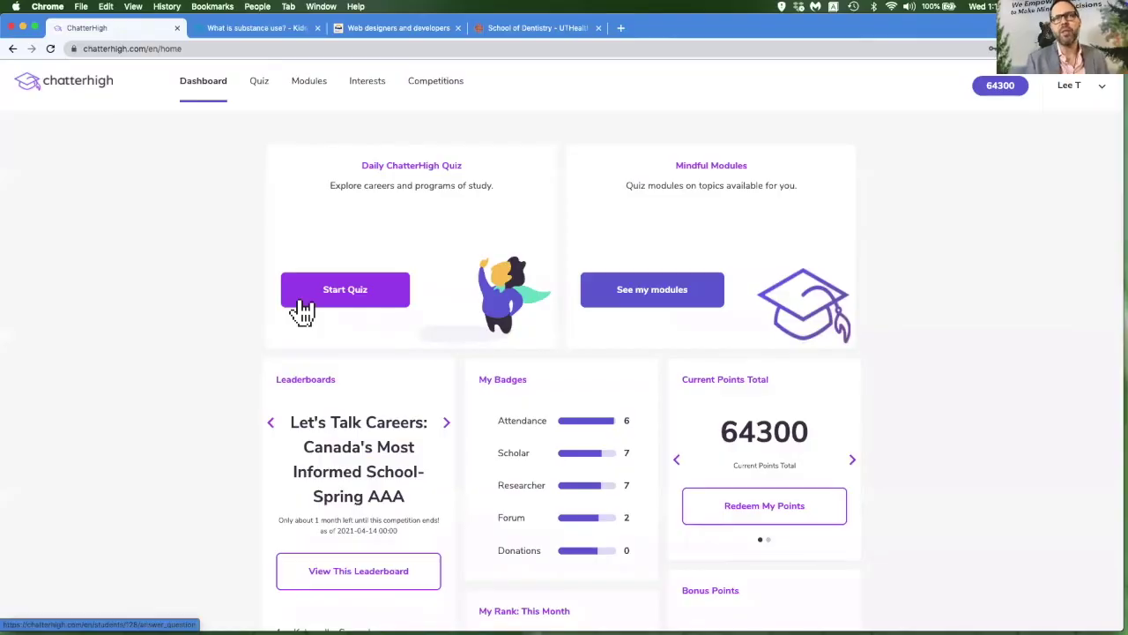
Step: Bank the 150 bonus points for a 64450 total and show the All Time rank #1039
scroll(303, 310, down, 2)
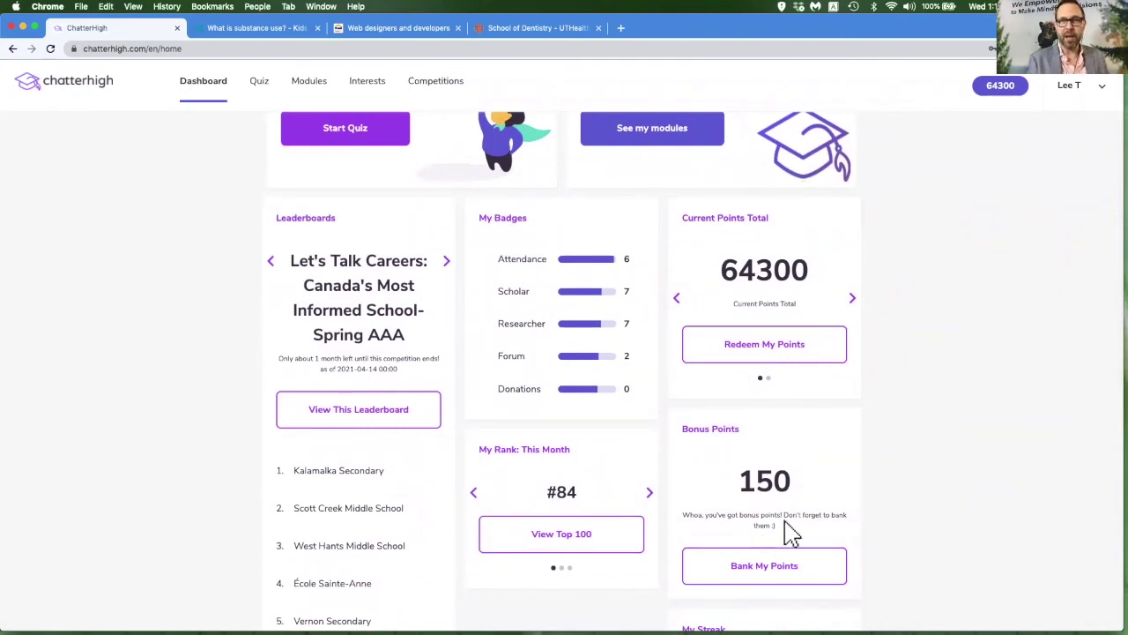
click(746, 572)
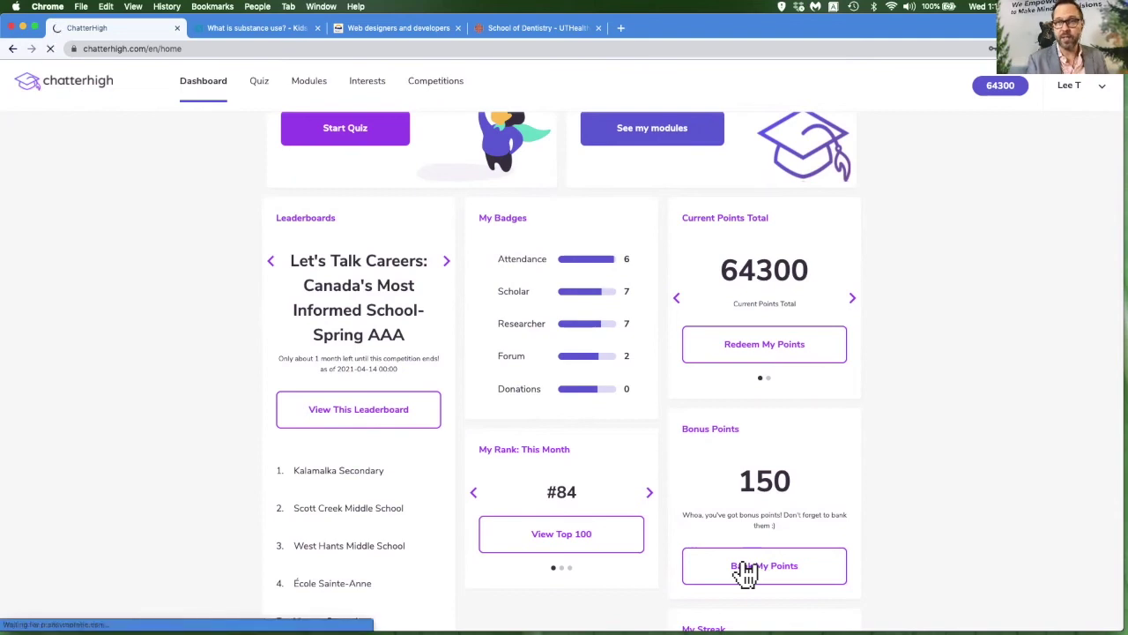
scroll(746, 573, down, 4)
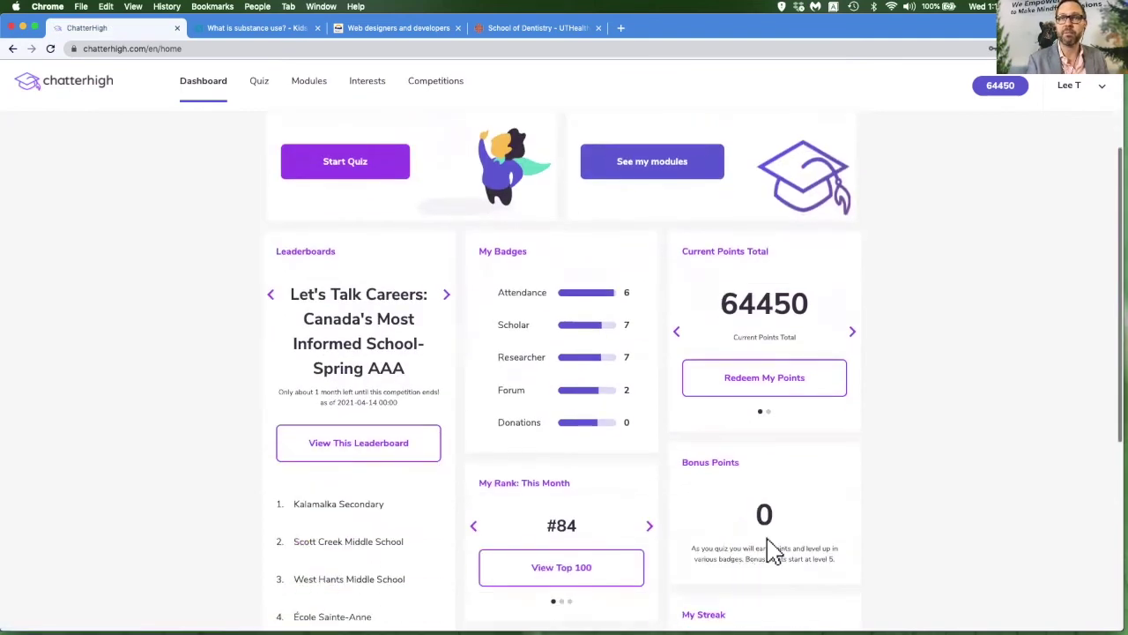
scroll(809, 539, down, 5)
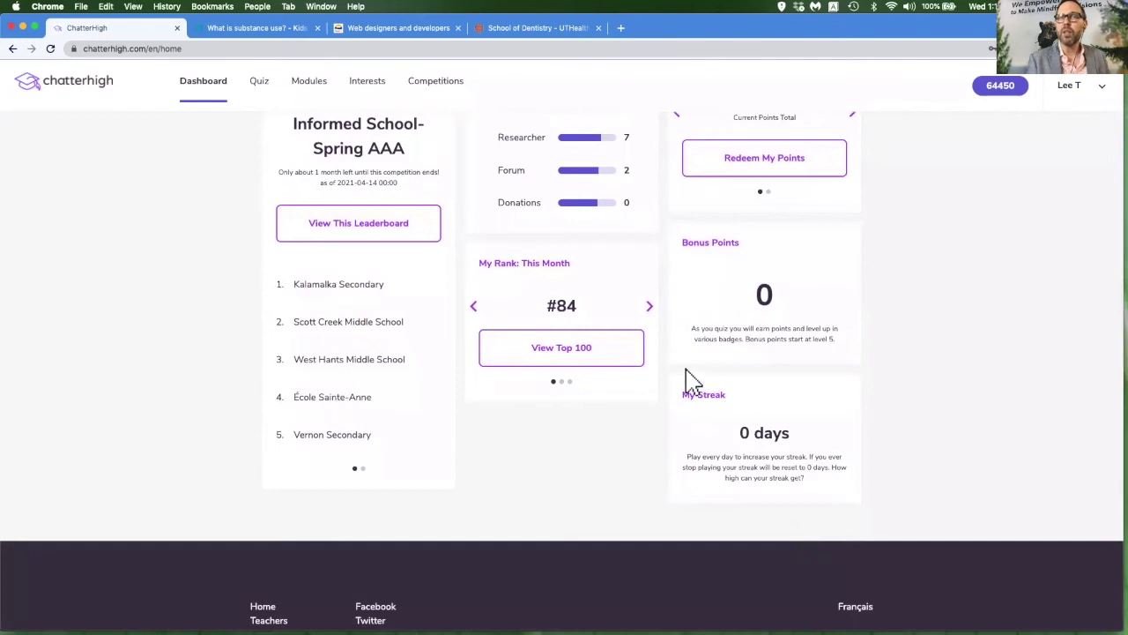
click(645, 308)
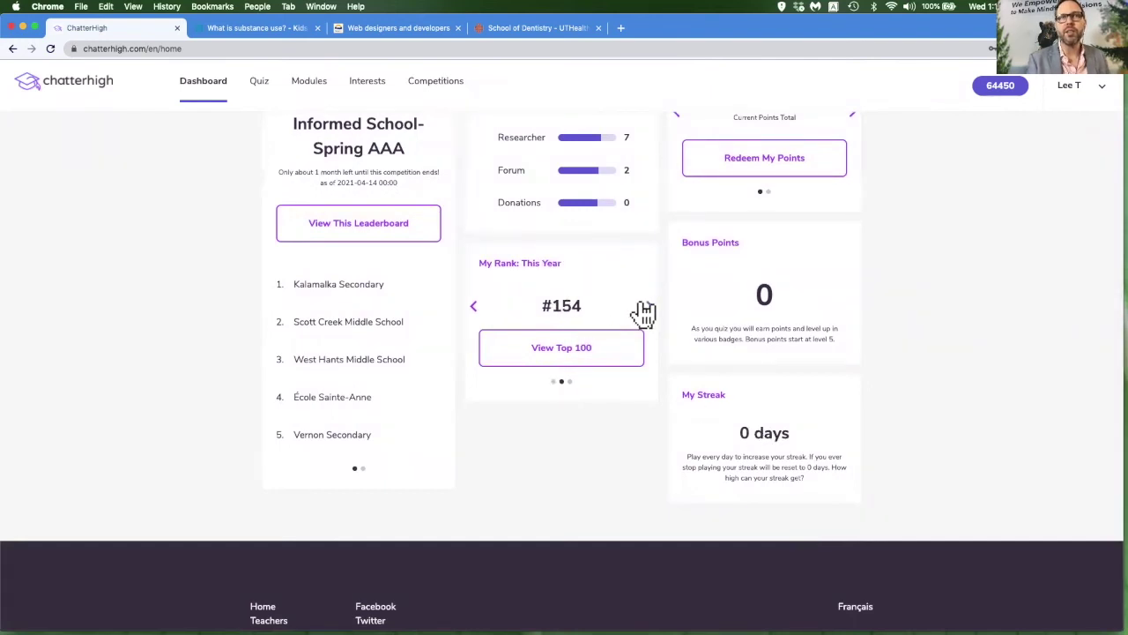
click(644, 308)
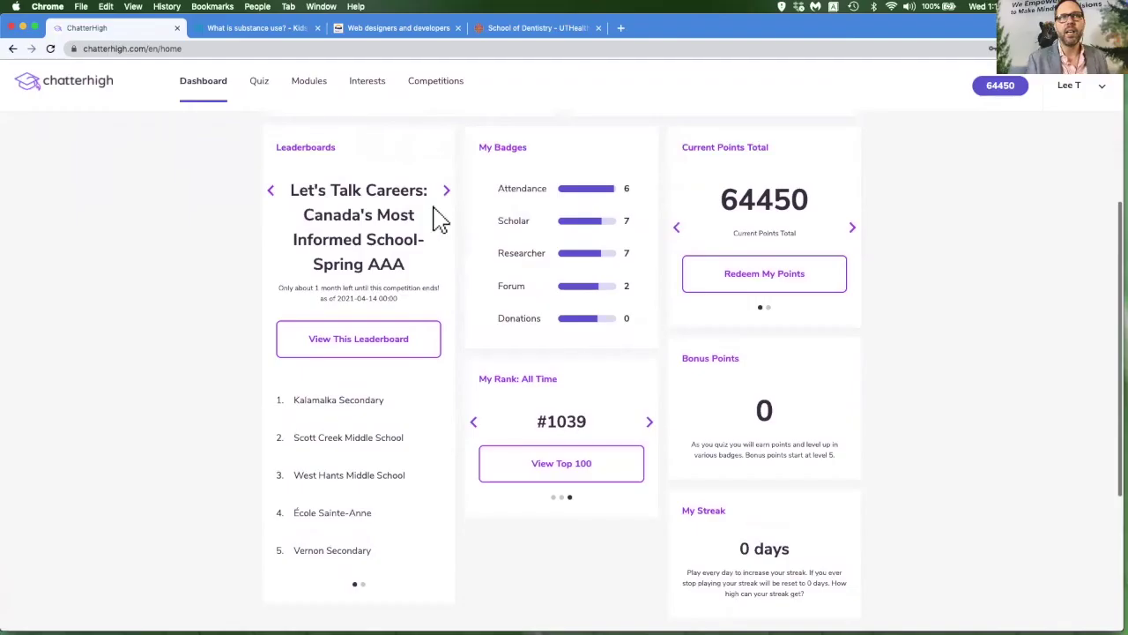
click(348, 345)
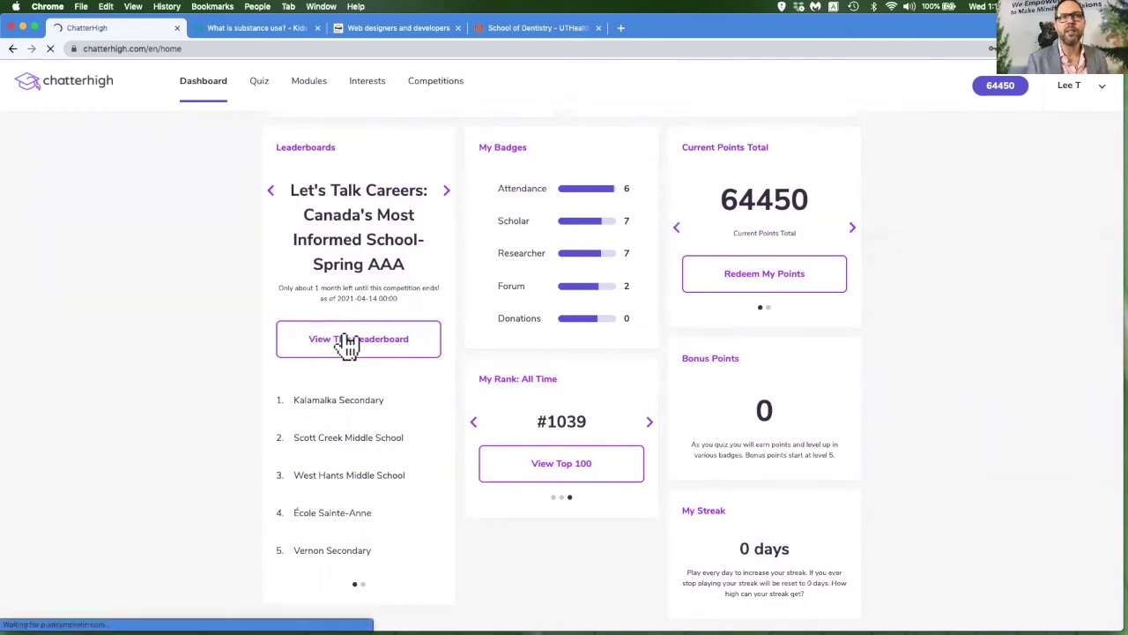
scroll(348, 346, down, 5)
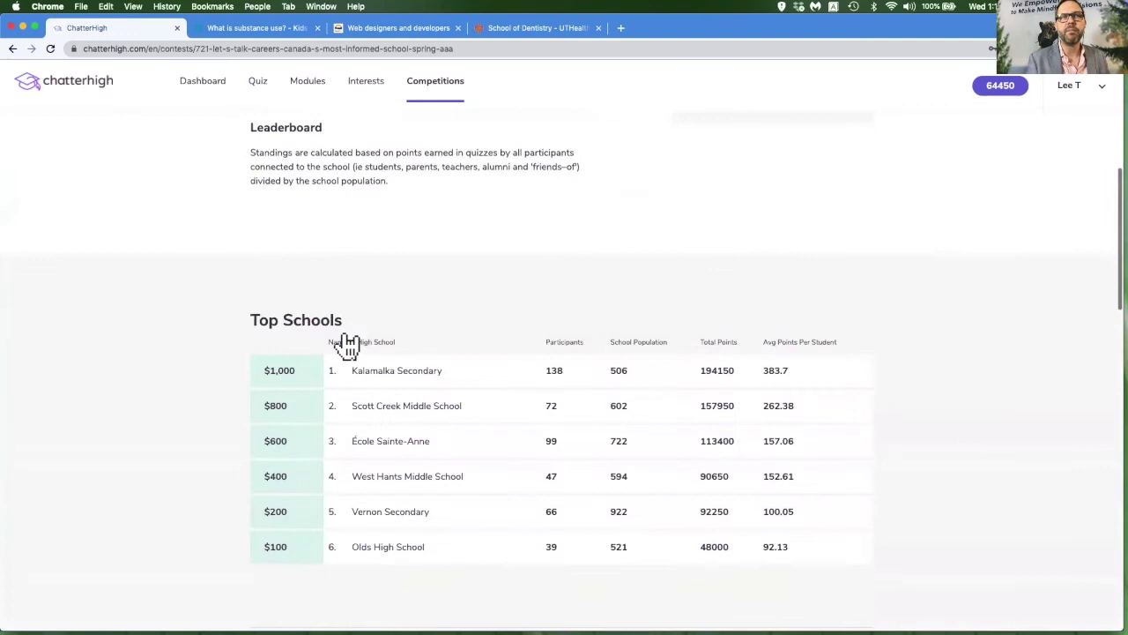
scroll(348, 346, down, 5)
key(super+bracketleft)
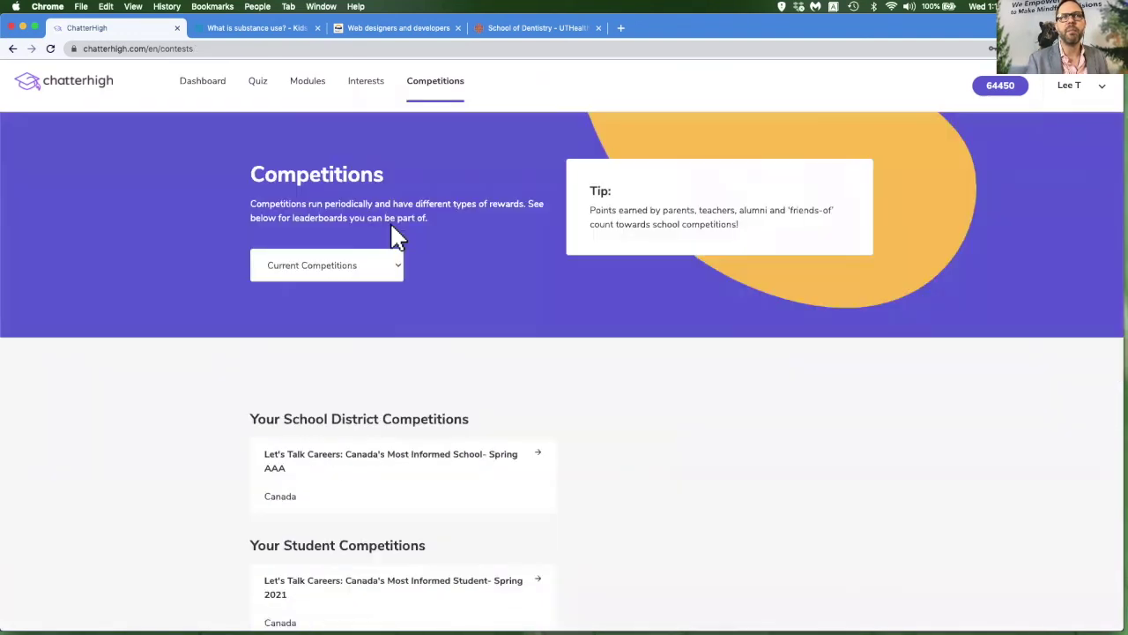
click(382, 257)
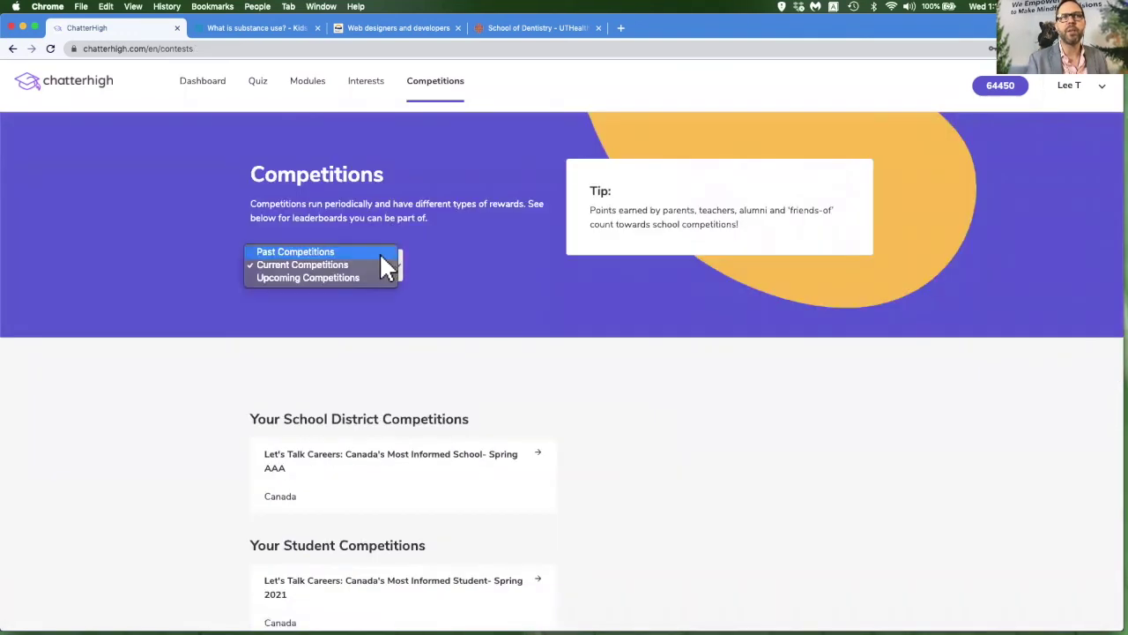
click(336, 273)
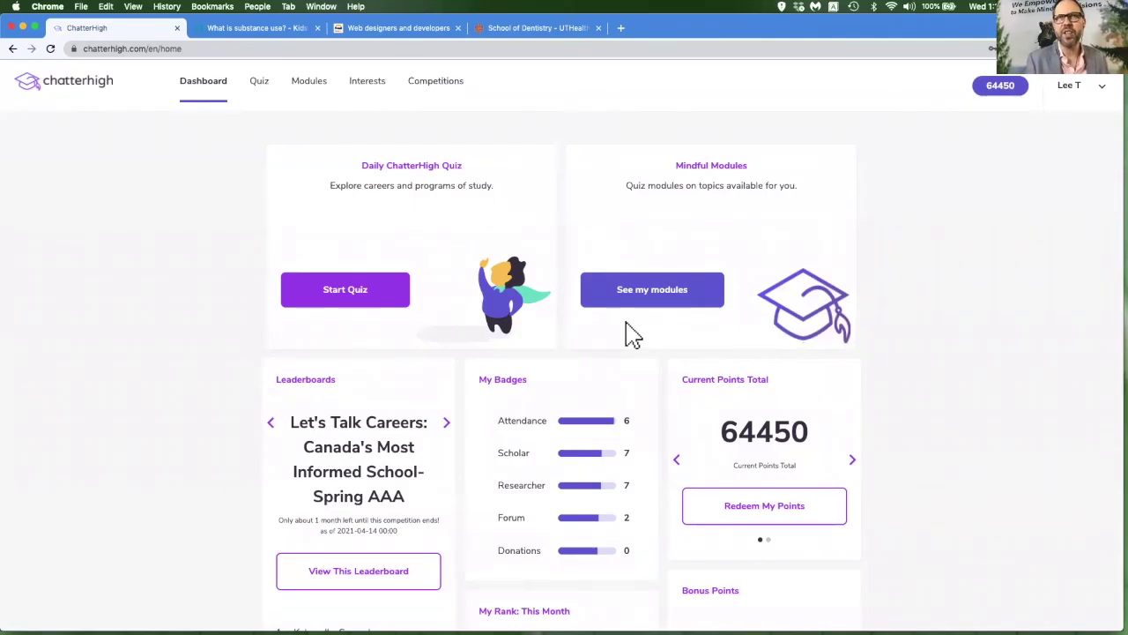
click(1104, 93)
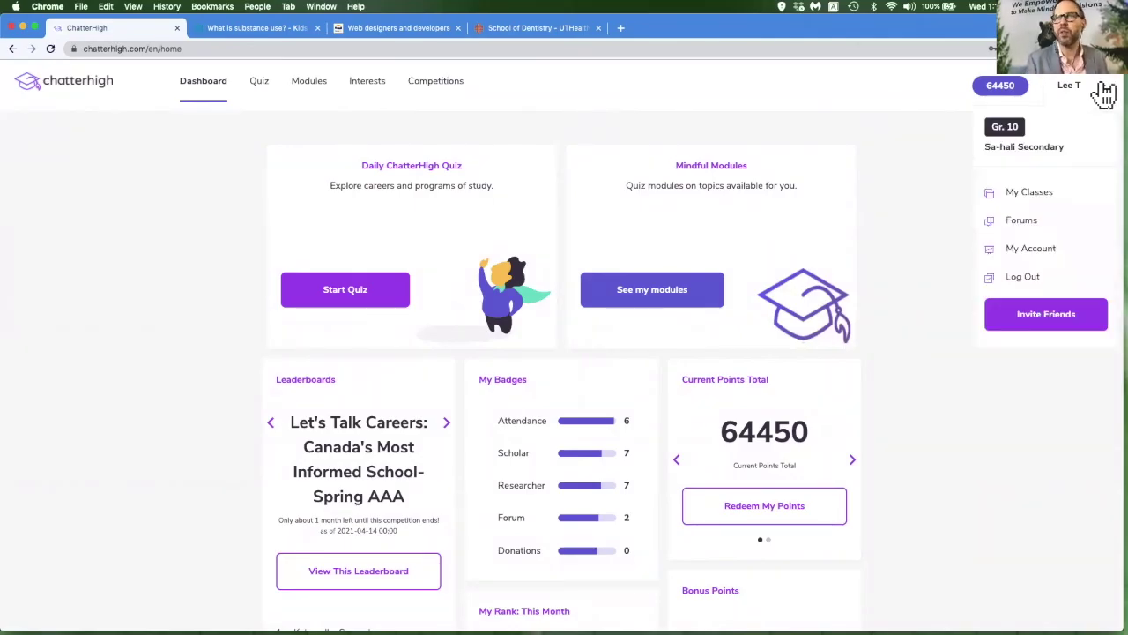
click(1023, 221)
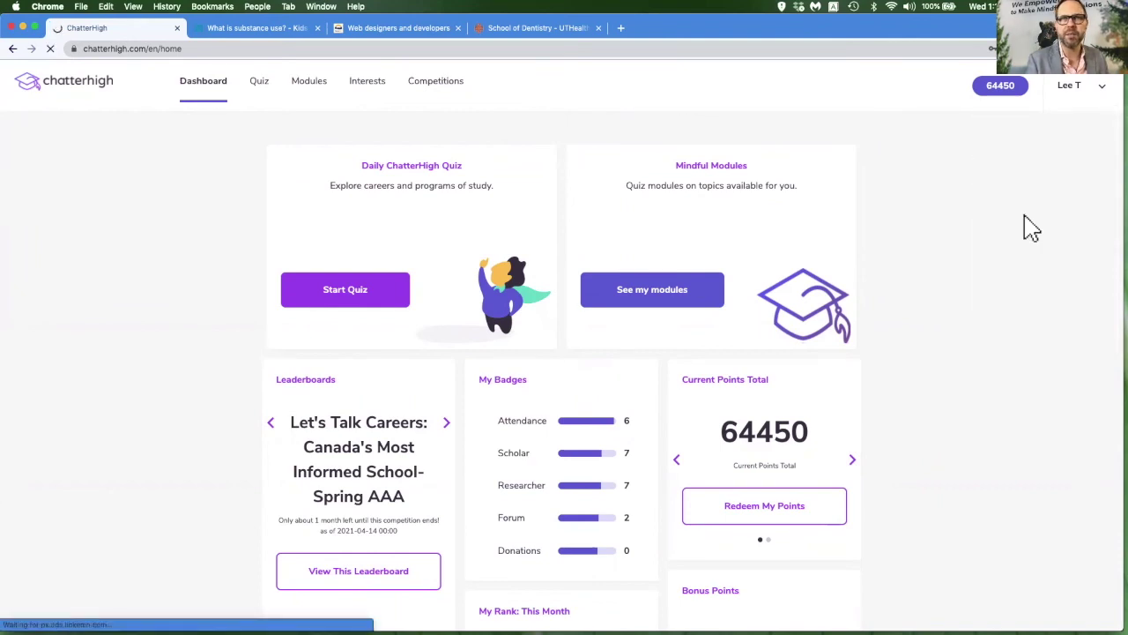
scroll(505, 335, down, 3)
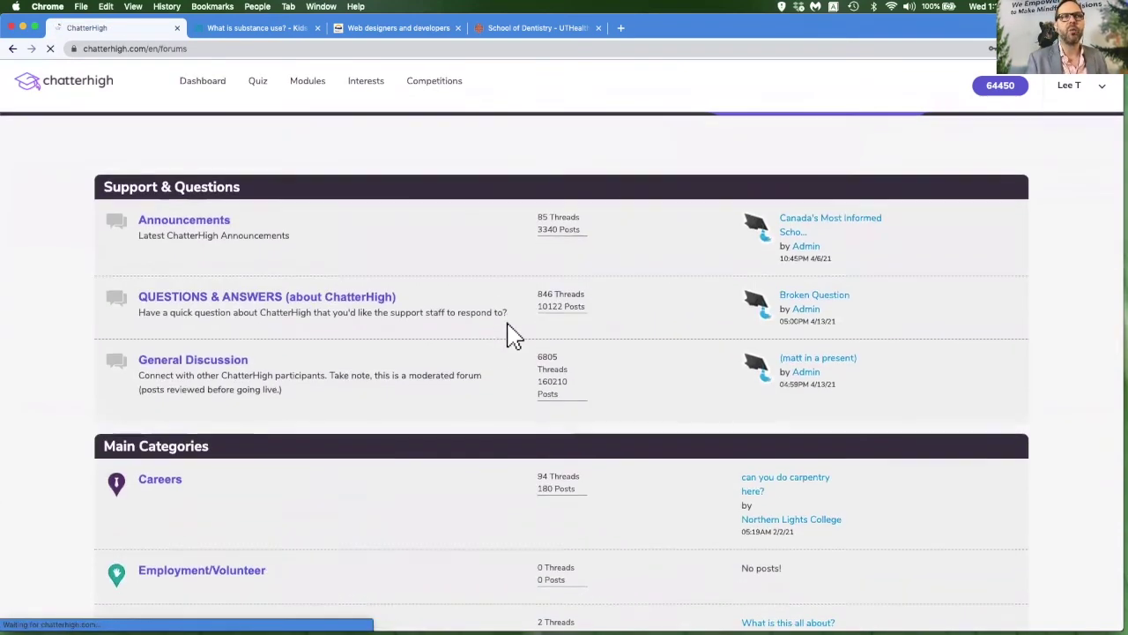
click(189, 362)
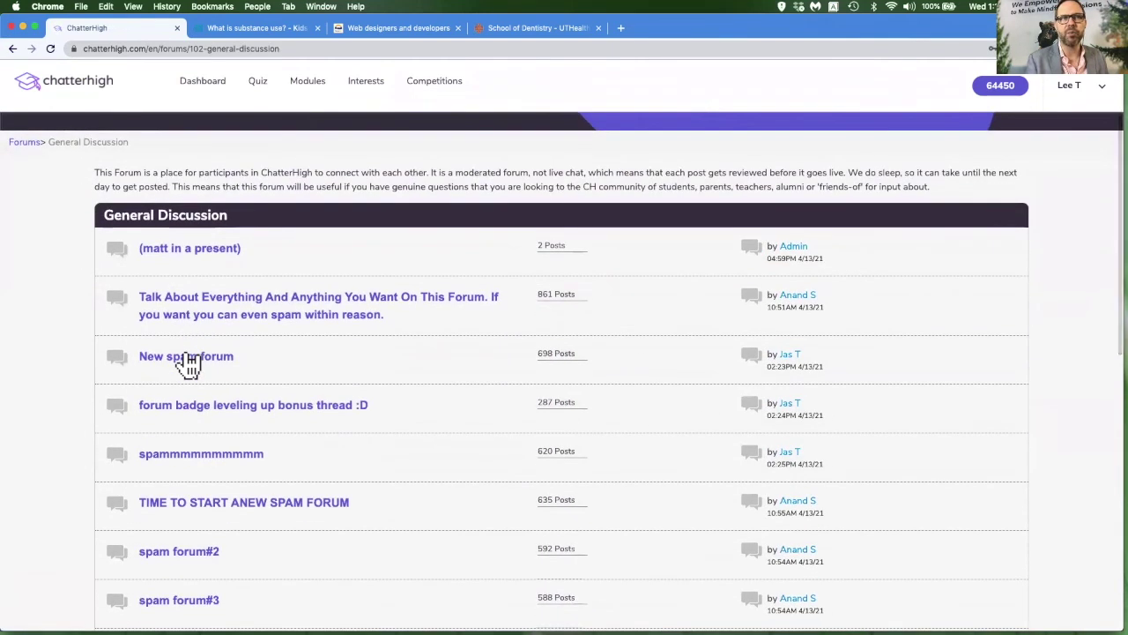
scroll(189, 362, down, 5)
scroll(188, 361, down, 3)
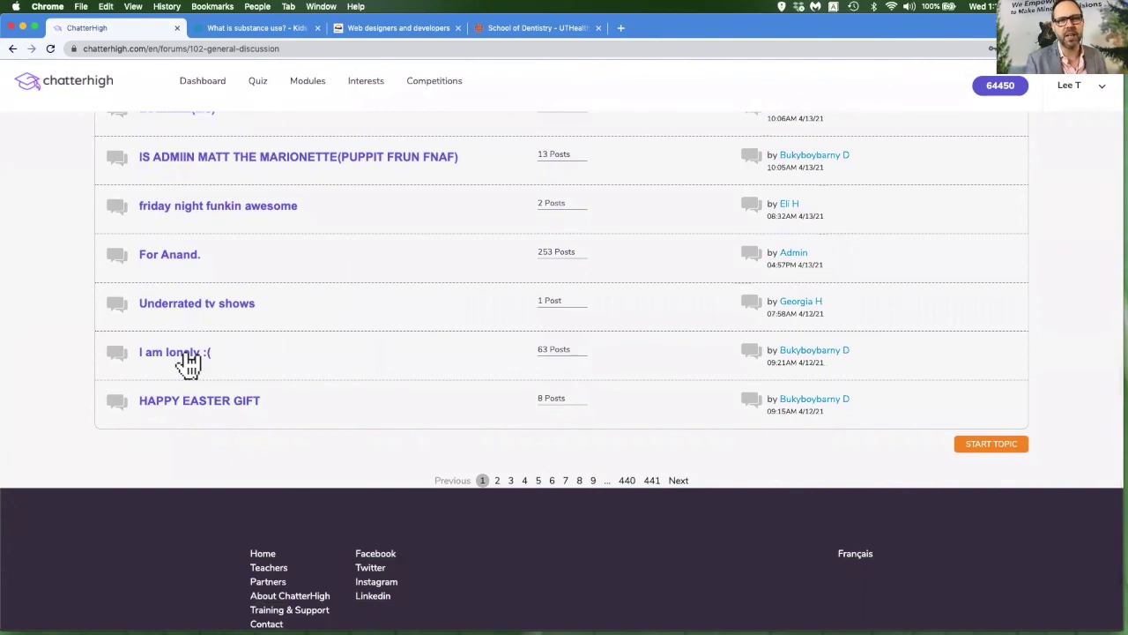
scroll(187, 360, up, 15)
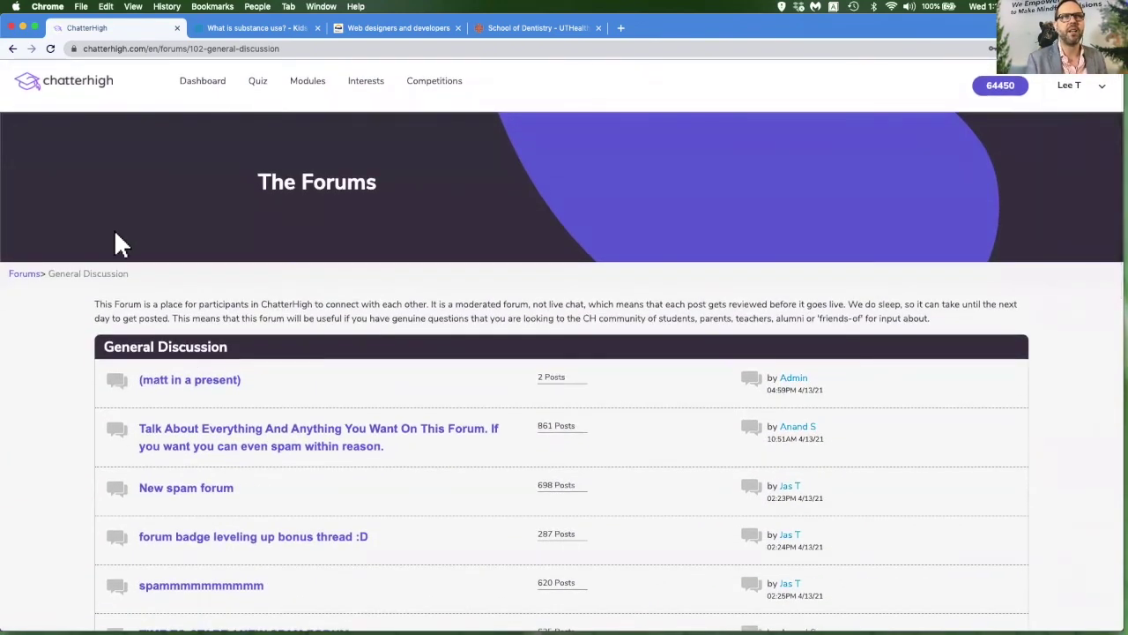
click(22, 275)
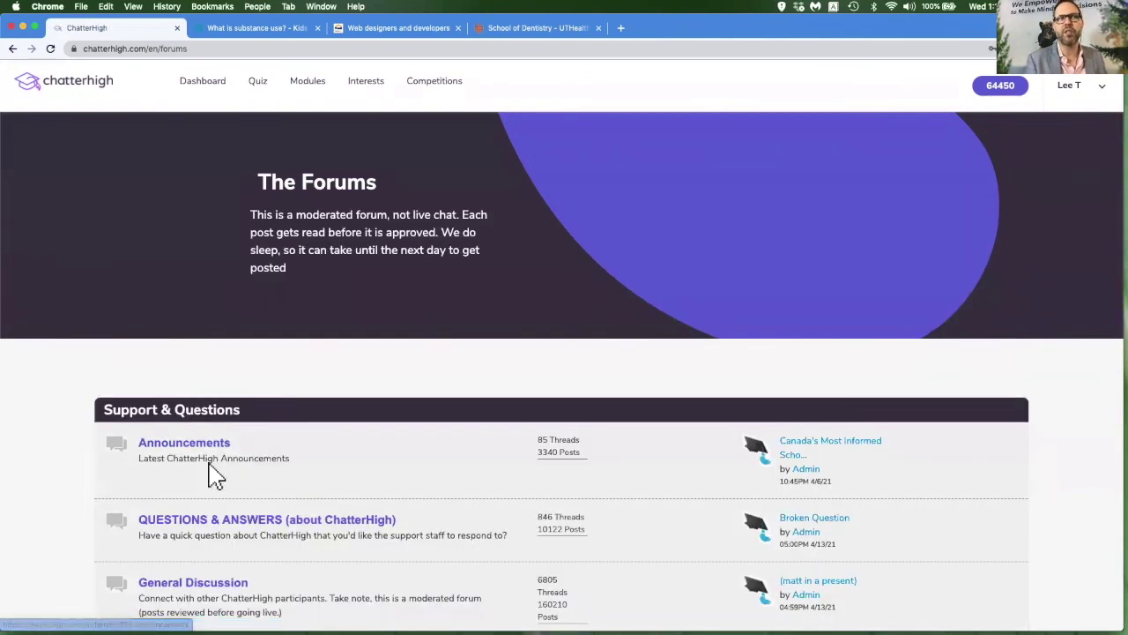
scroll(210, 473, down, 12)
scroll(210, 474, down, 15)
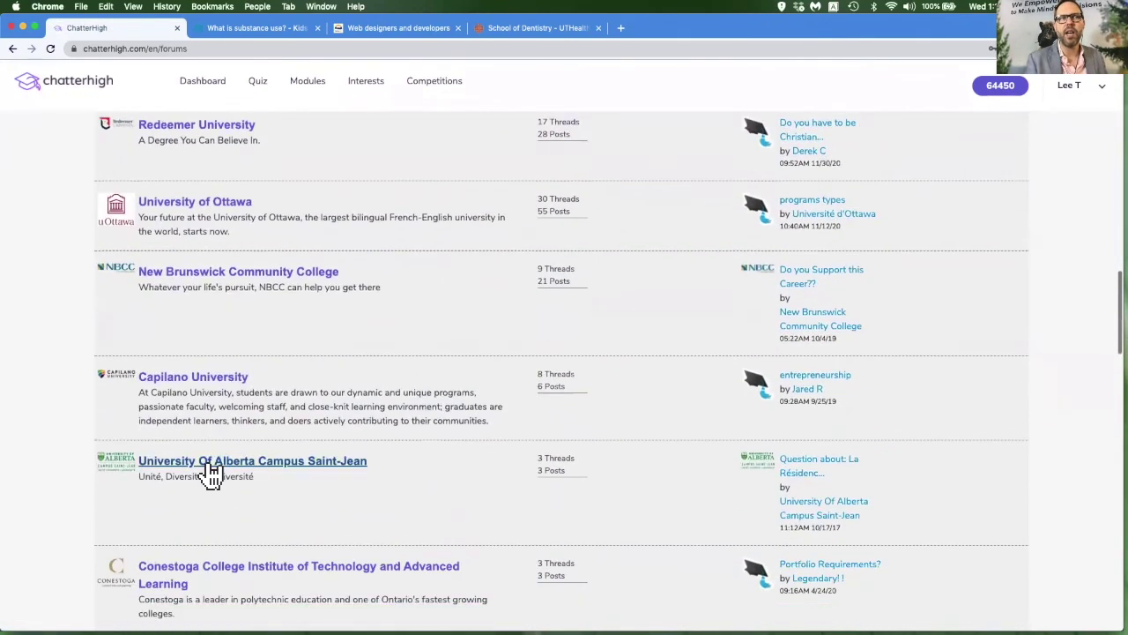
scroll(214, 476, down, 15)
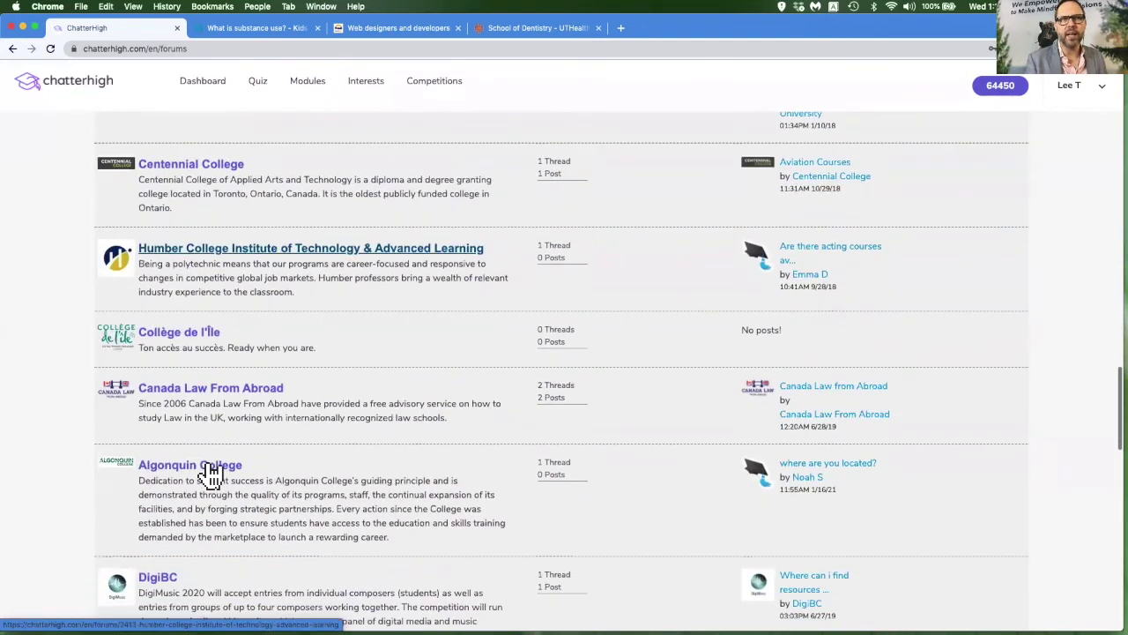
scroll(216, 476, down, 10)
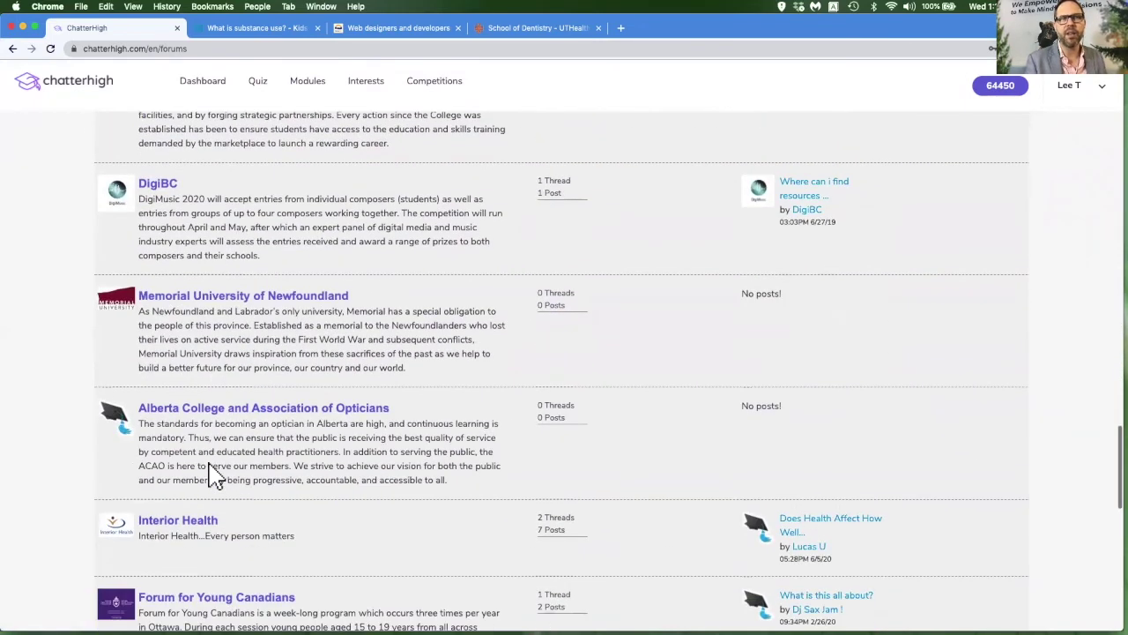
scroll(212, 473, down, 5)
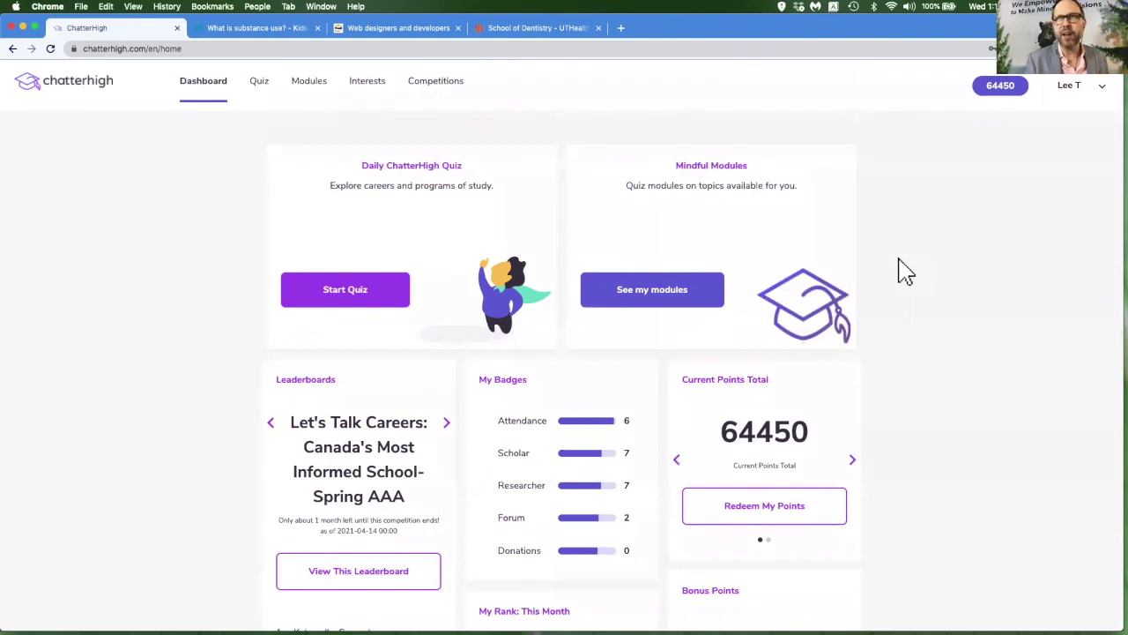
click(1098, 90)
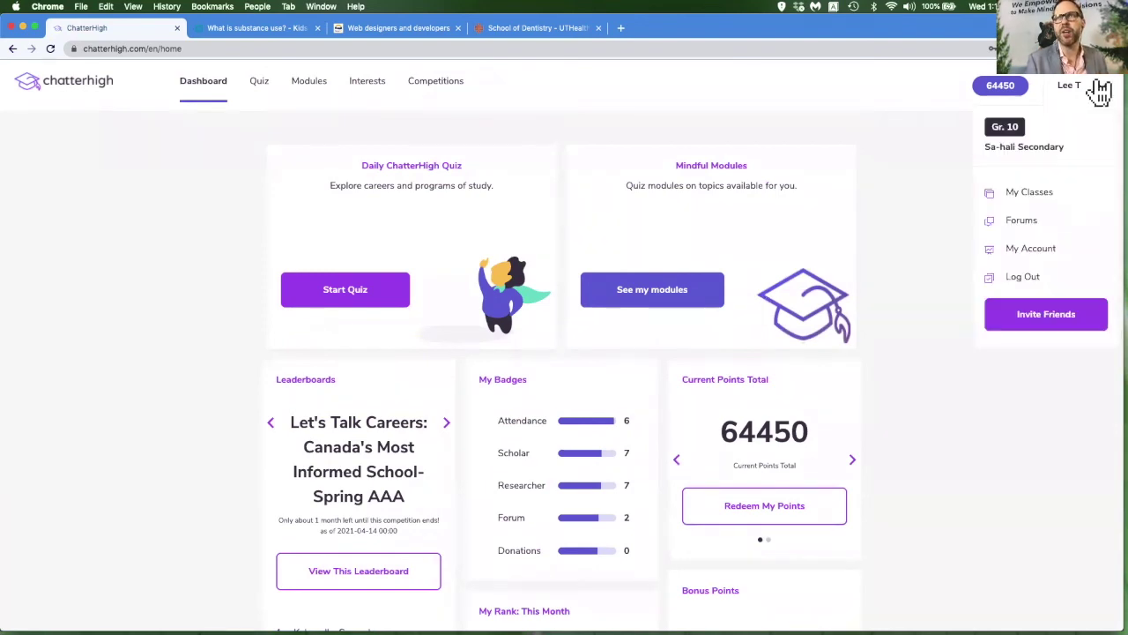
click(1025, 249)
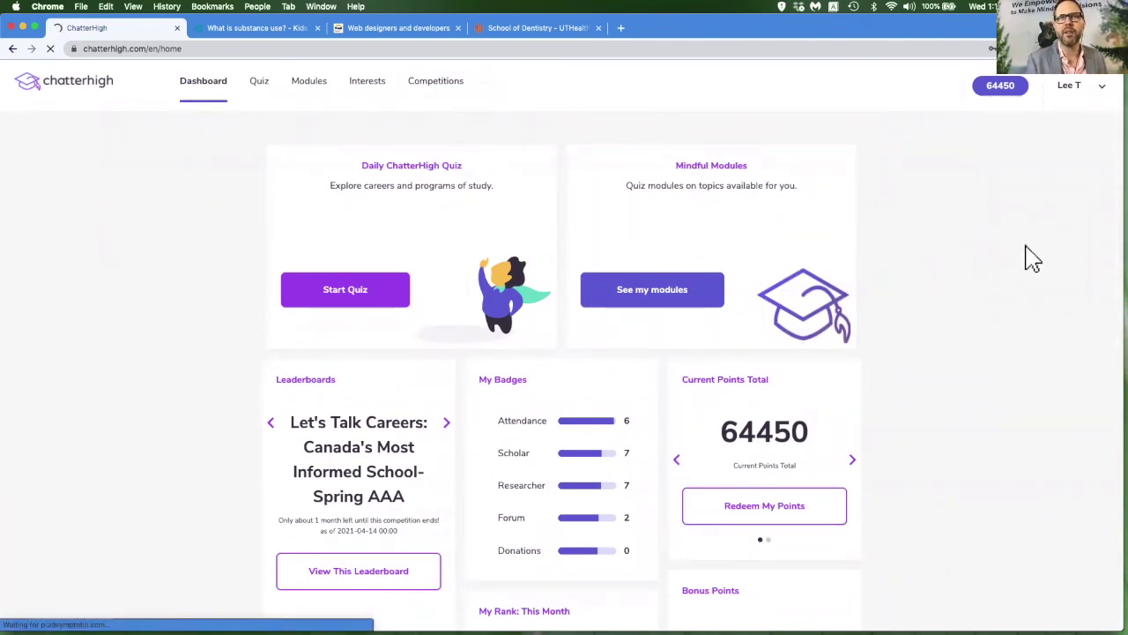
scroll(899, 385, down, 5)
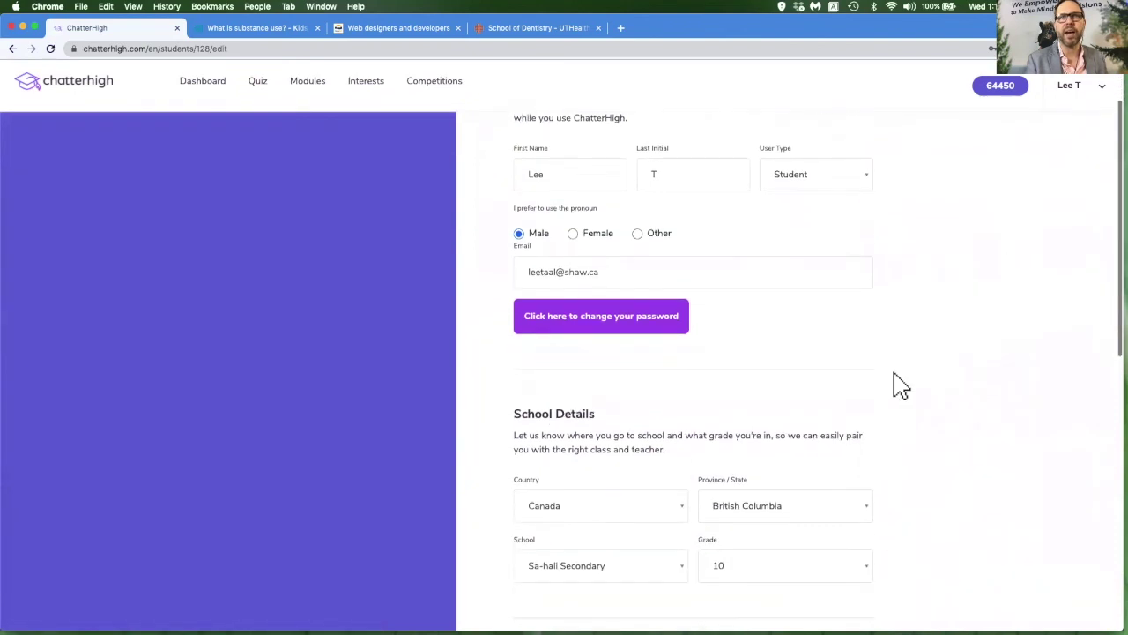
scroll(899, 386, down, 3)
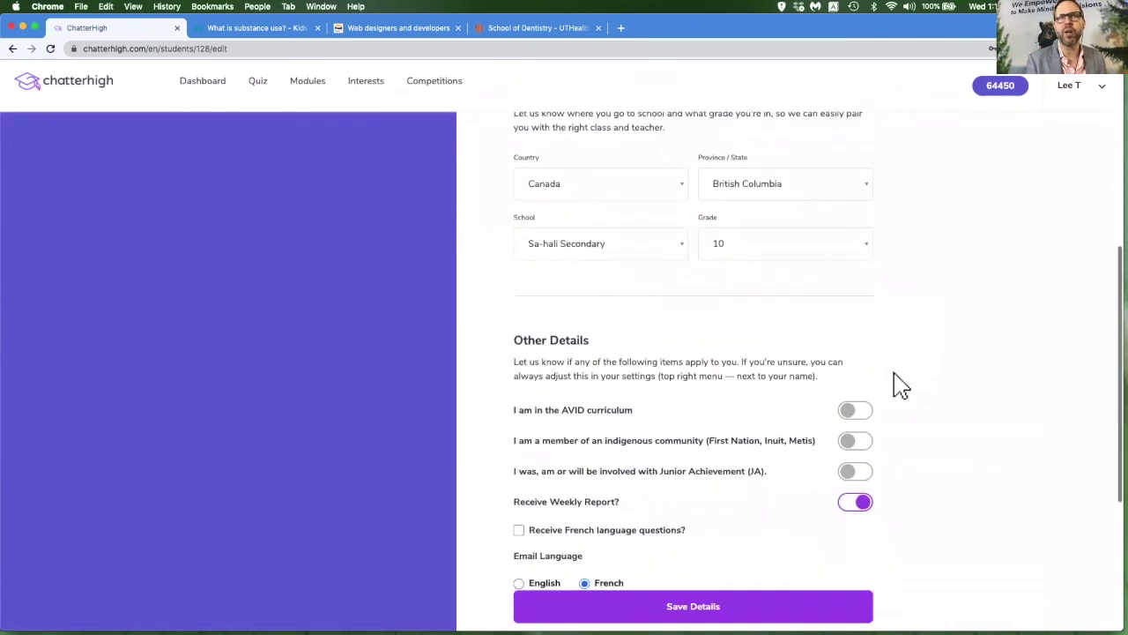
scroll(939, 228, up, 3)
scroll(939, 228, down, 5)
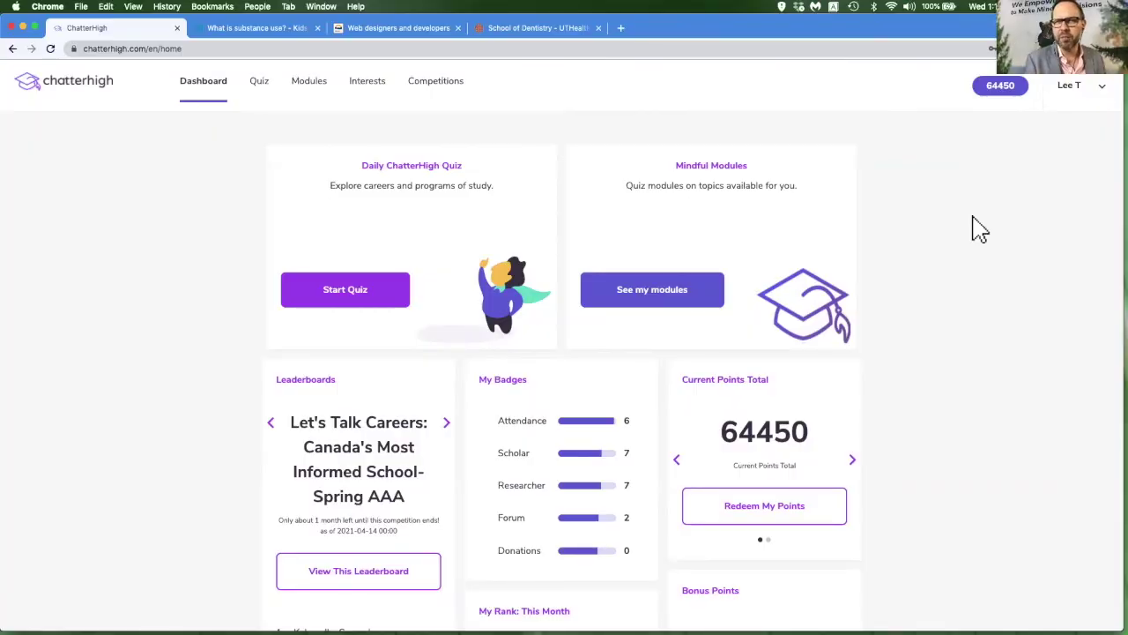
Step: View the Invite Friends page (50 points per friend), then open the Contact page from the footer
click(1102, 88)
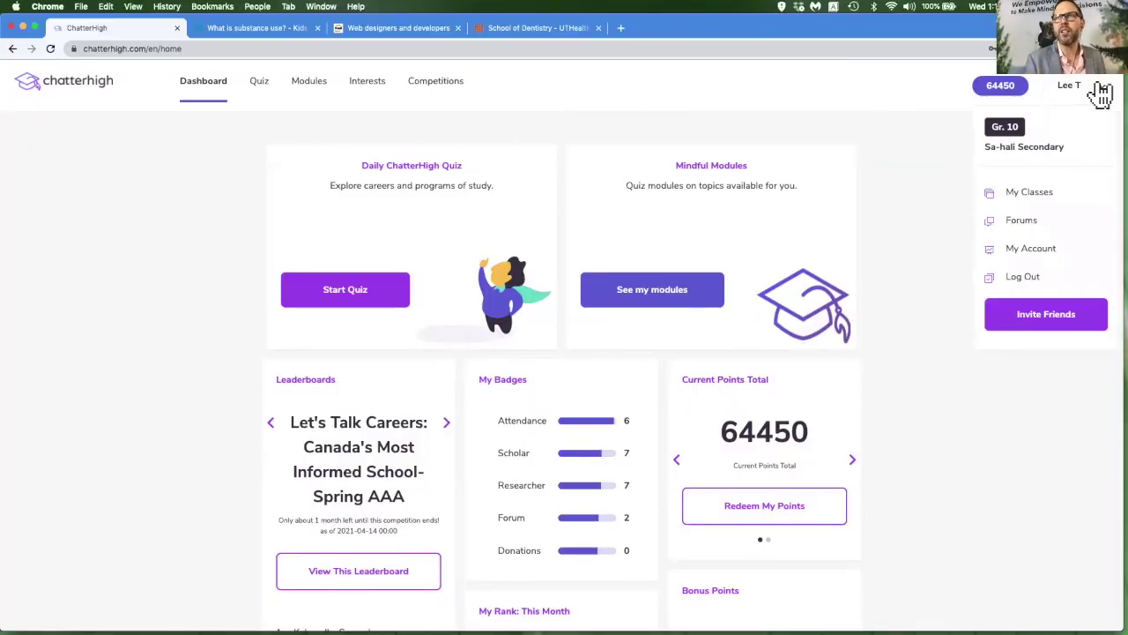
click(1041, 318)
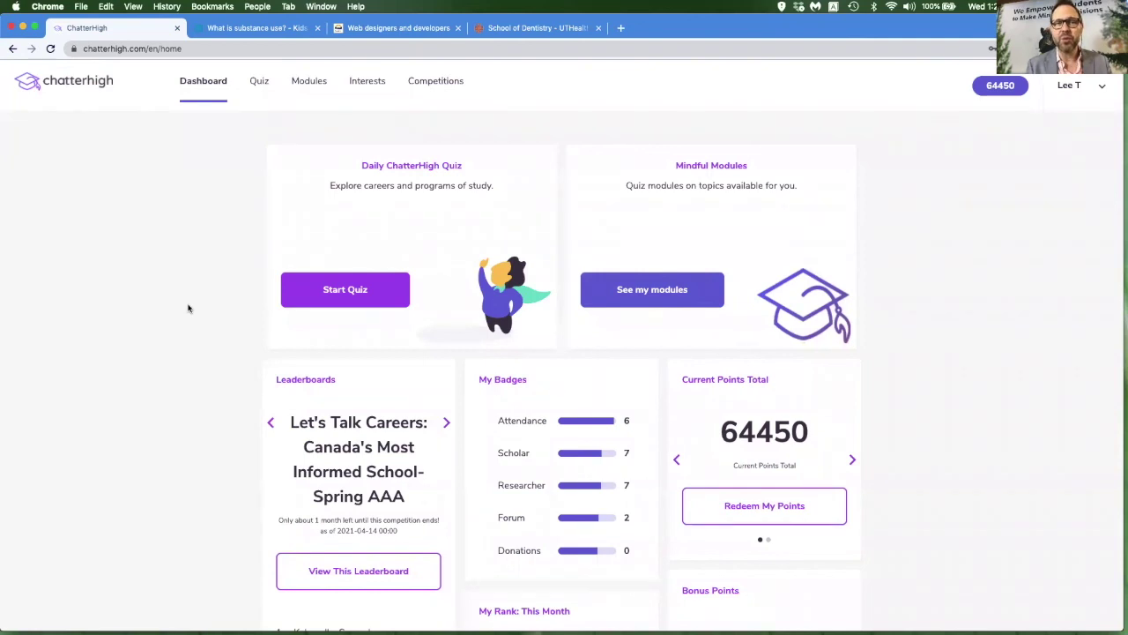
scroll(187, 308, down, 5)
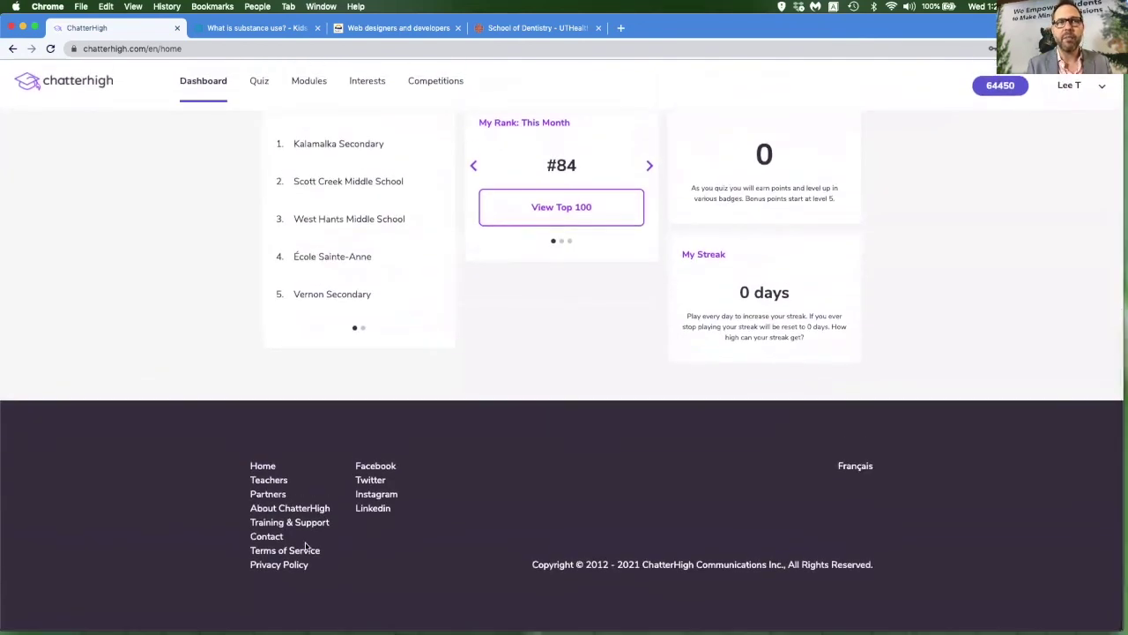
click(272, 538)
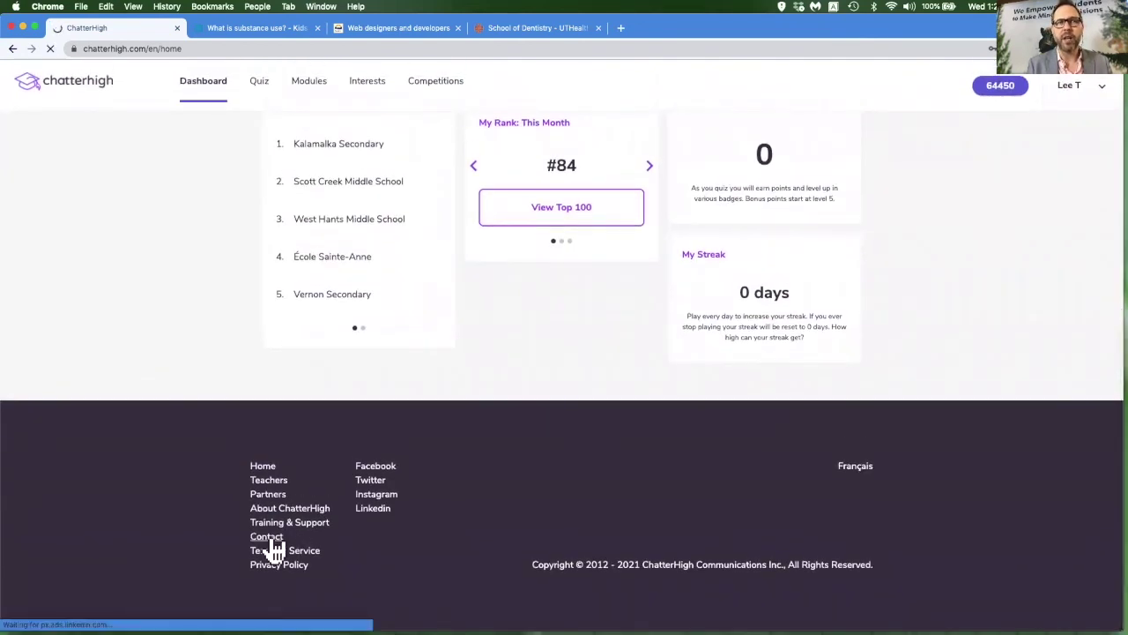